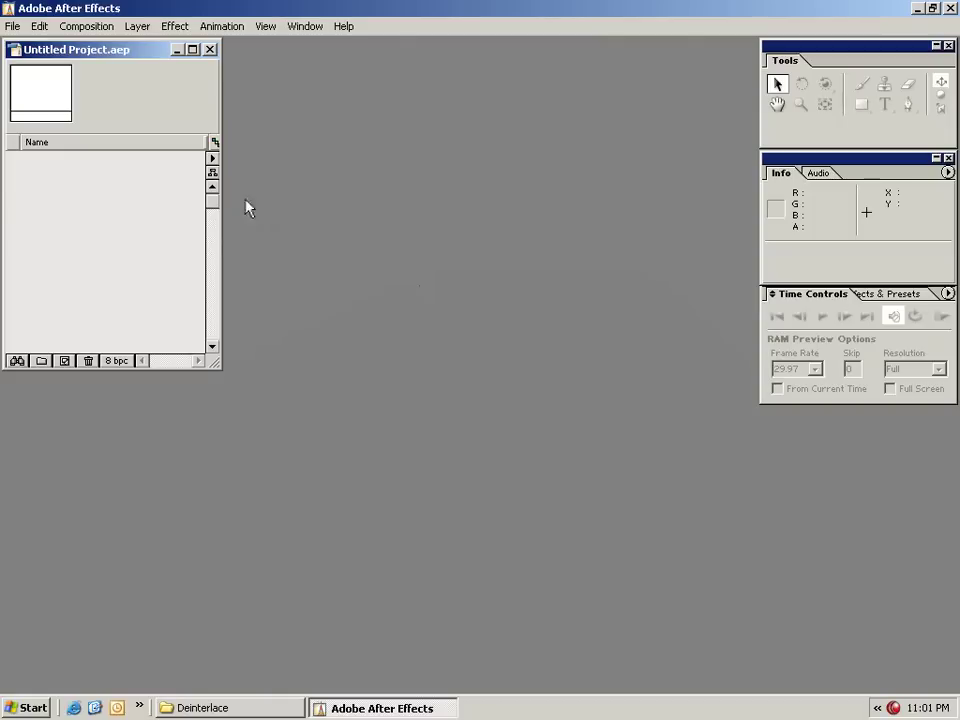
# Create Comp 1 with the NTSC DV 720x480 preset and a 0;00;15;00 duration
pyautogui.click(87, 27)
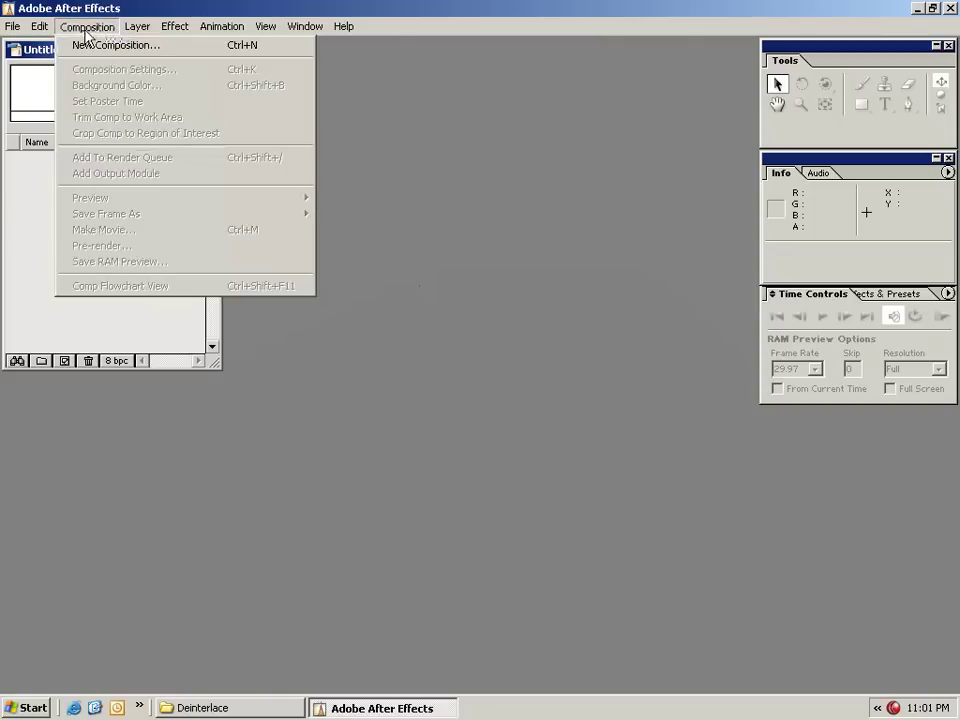
pyautogui.click(178, 48)
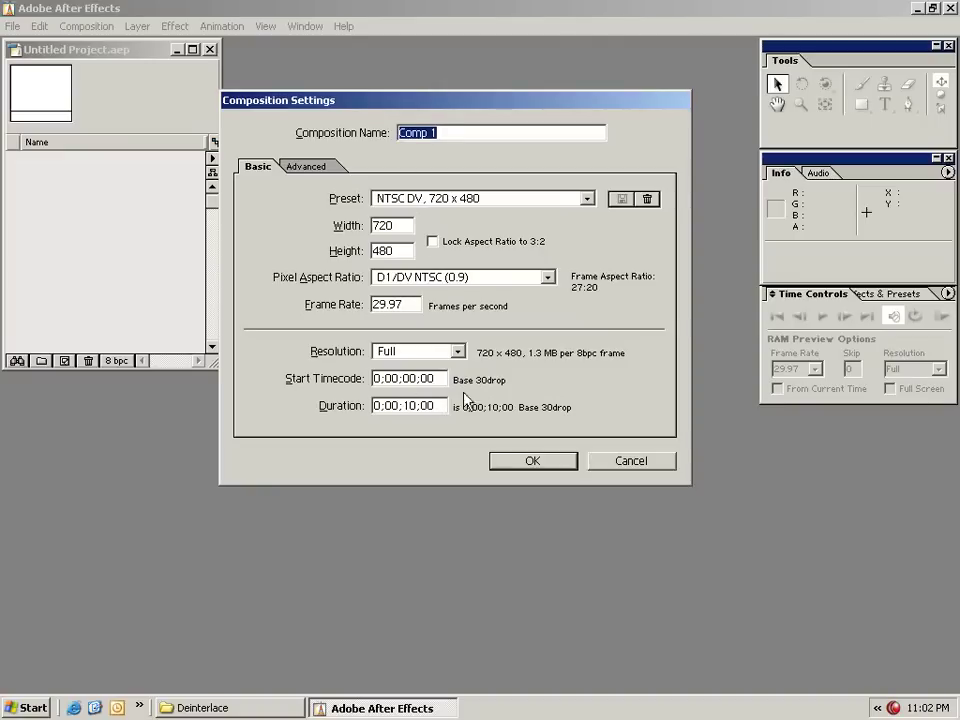
pyautogui.click(588, 199)
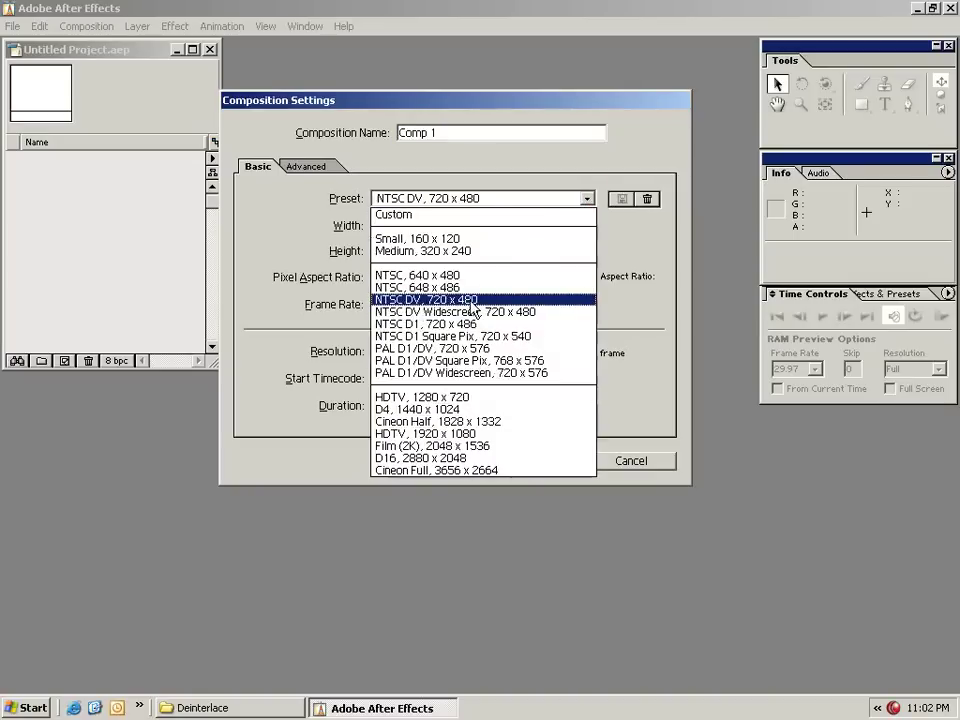
pyautogui.click(479, 300)
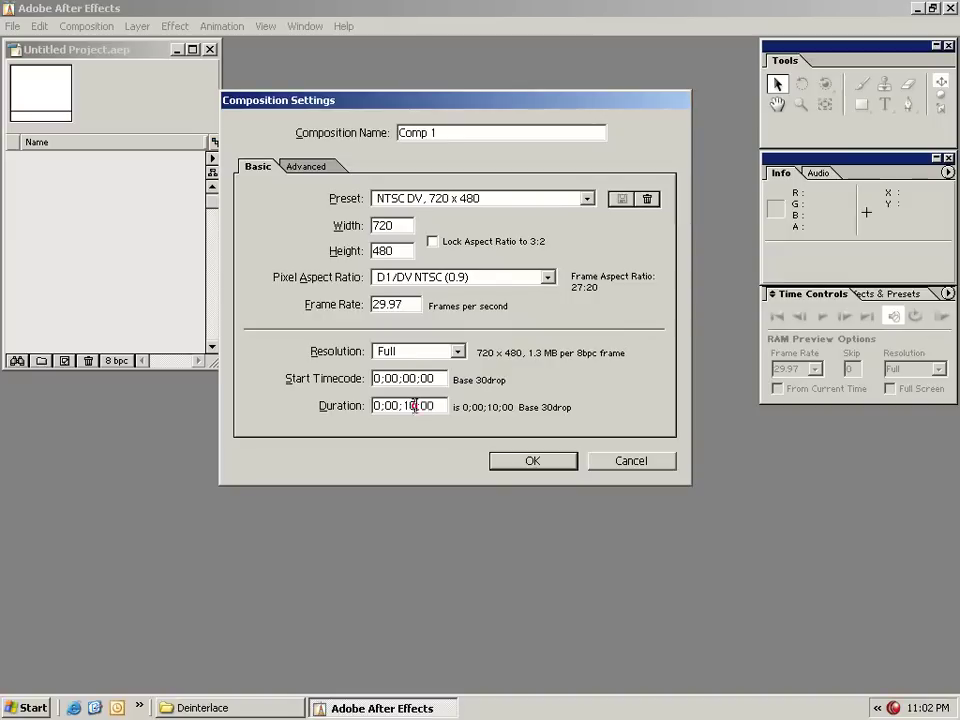
pyautogui.moveTo(414, 406); pyautogui.dragTo(406, 406)
pyautogui.write('15')
pyautogui.click(535, 465)
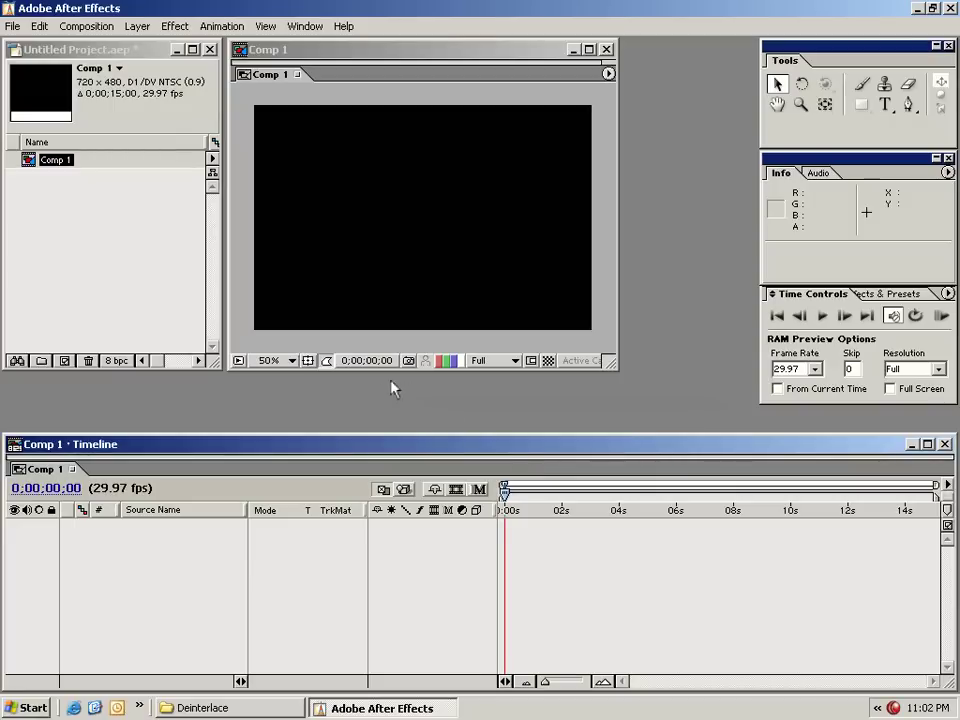
# Import the SunSet.mov clip into the project
pyautogui.click(296, 89)
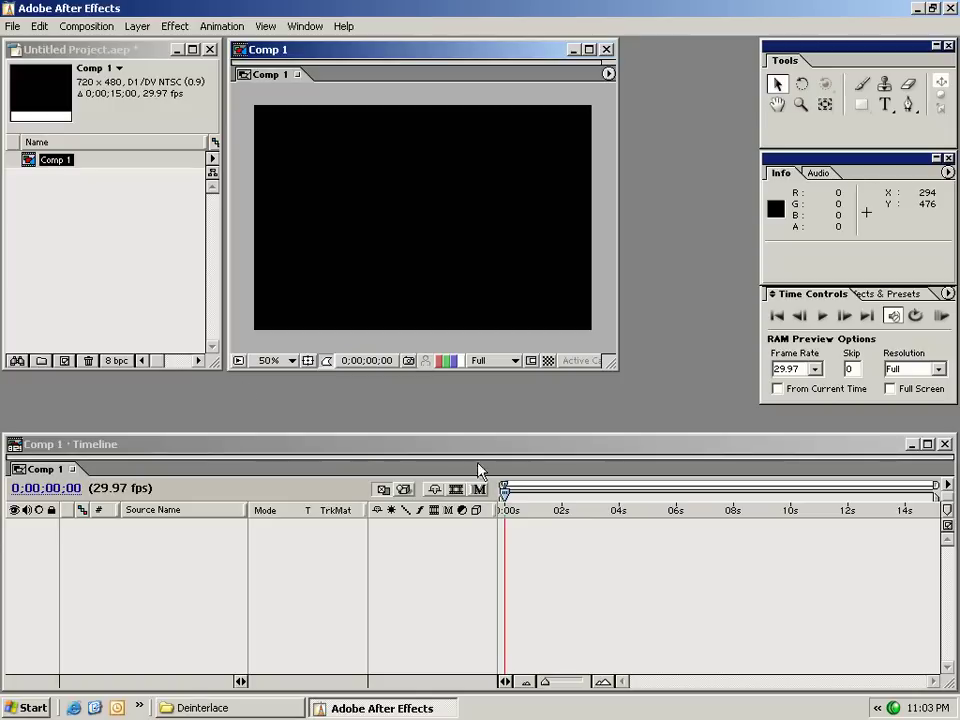
pyautogui.click(10, 24)
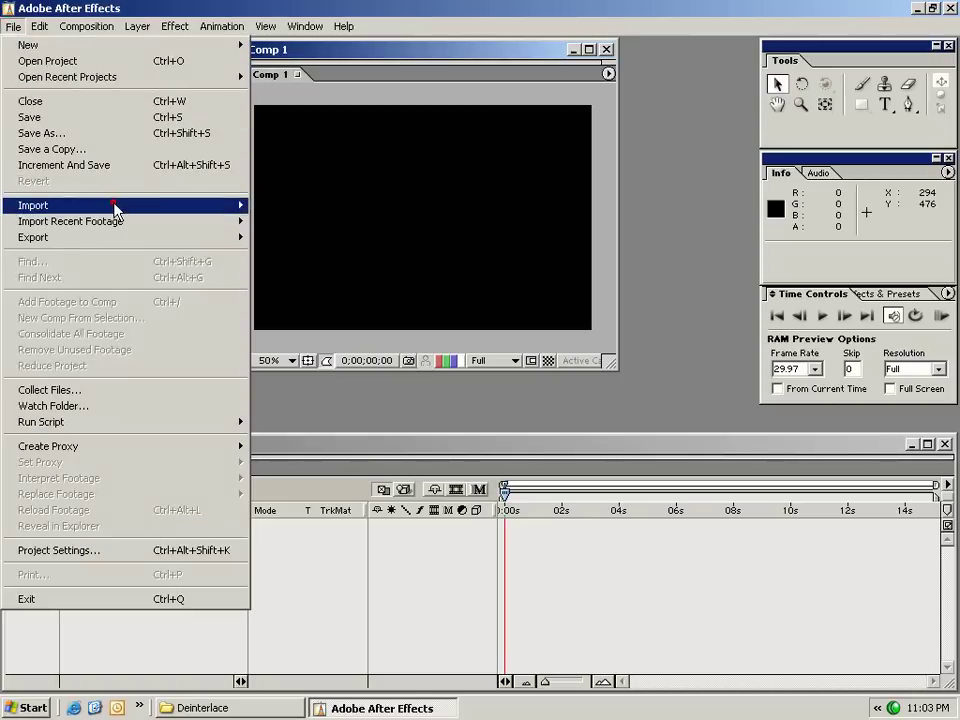
pyautogui.moveTo(120, 205)
pyautogui.click(287, 209)
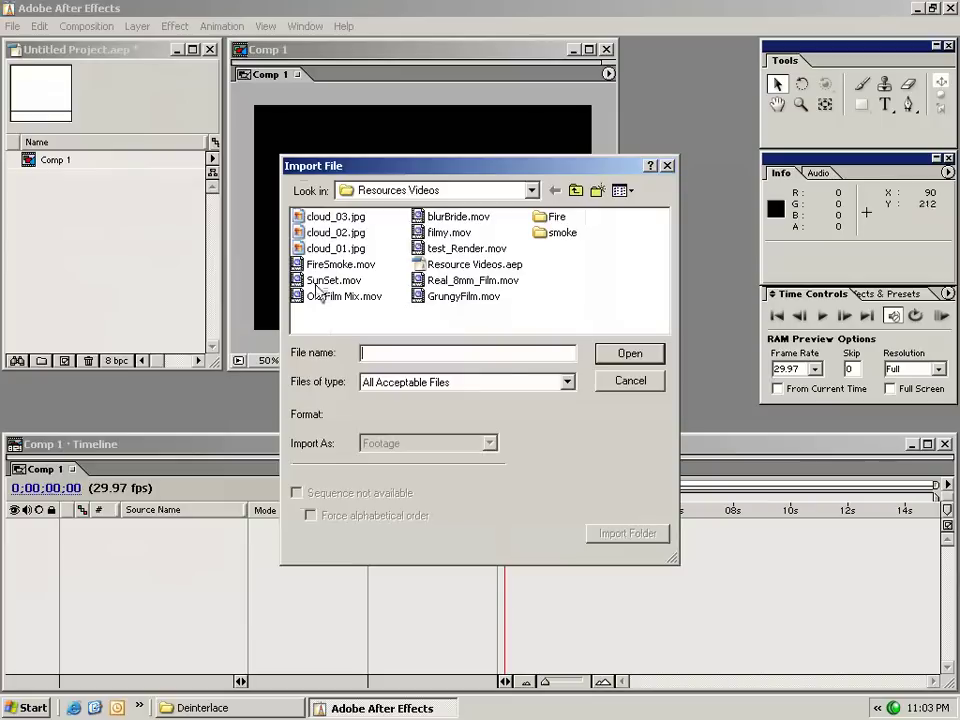
pyautogui.click(299, 281)
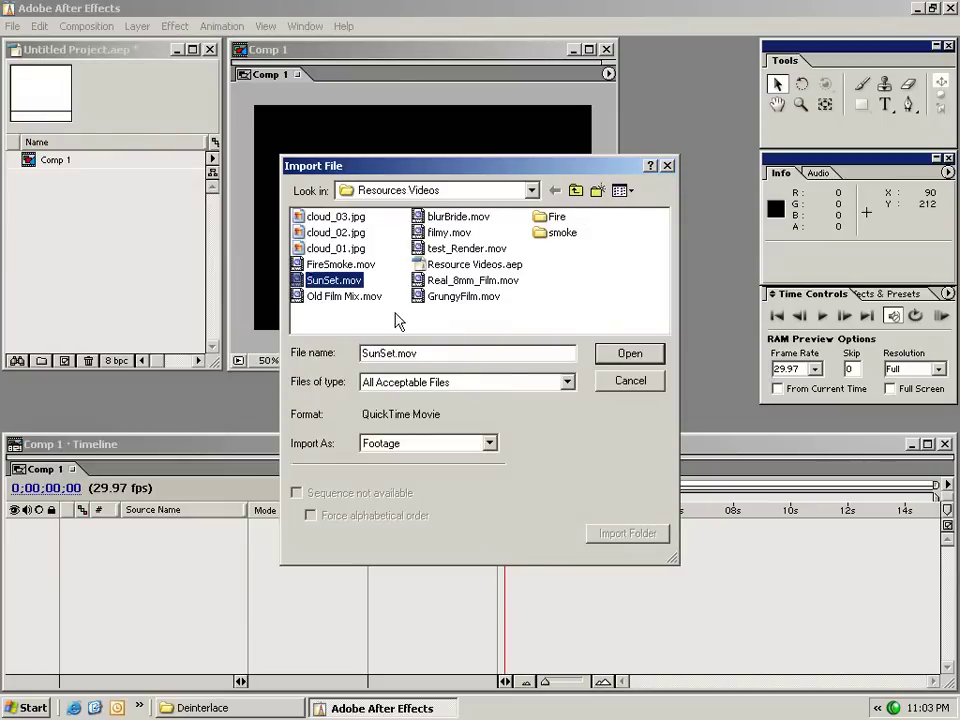
pyautogui.click(624, 356)
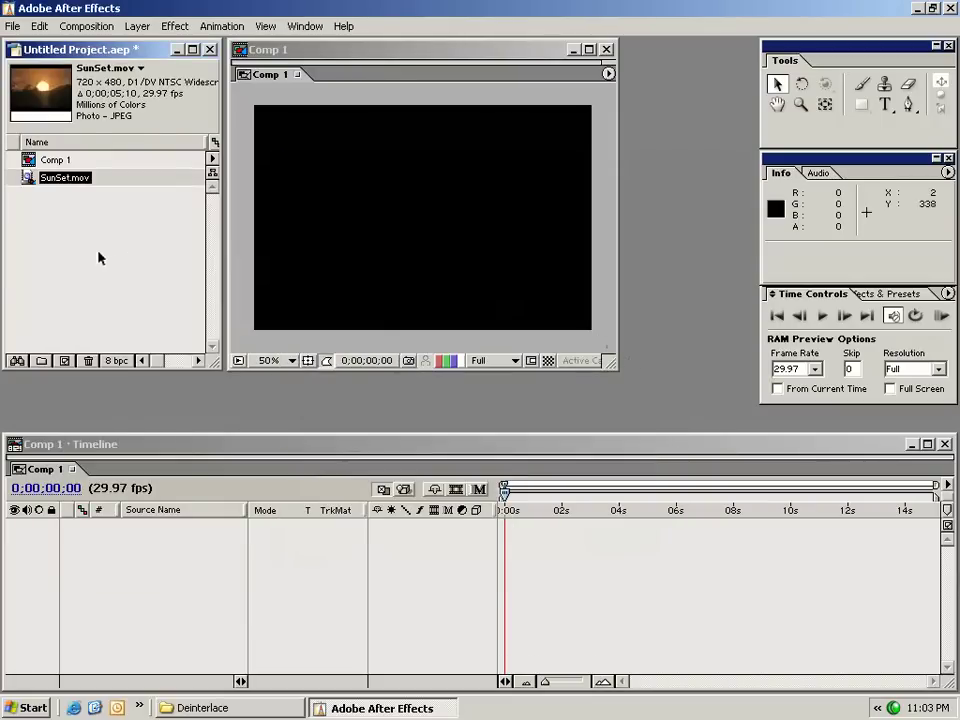
# Import the FireSmoke.mov clip into the project
pyautogui.click(13, 26)
pyautogui.moveTo(80, 205)
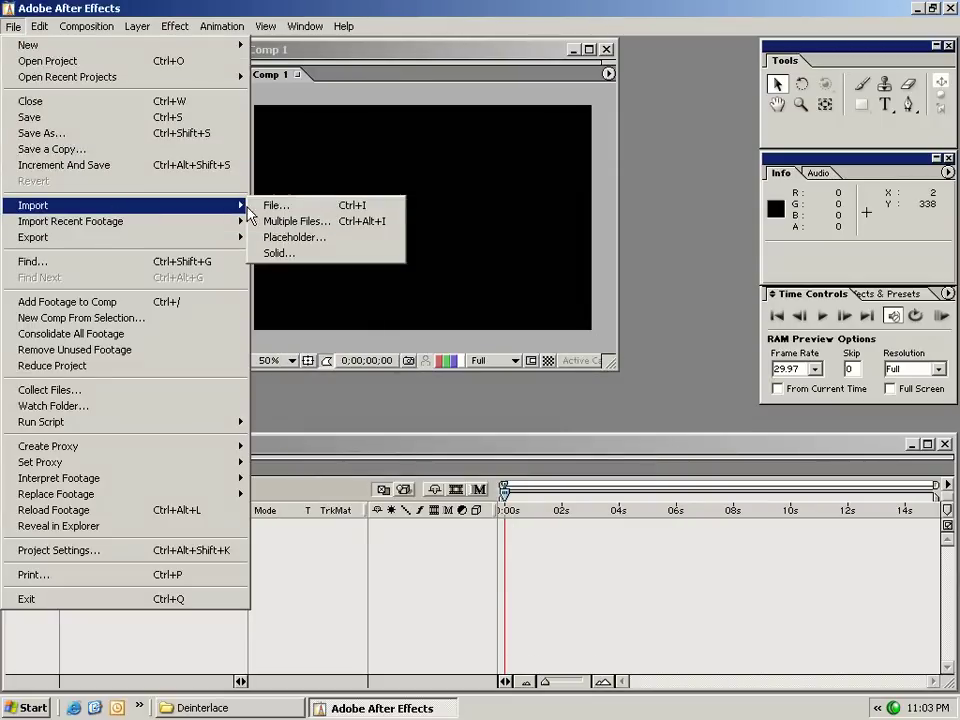
pyautogui.click(276, 205)
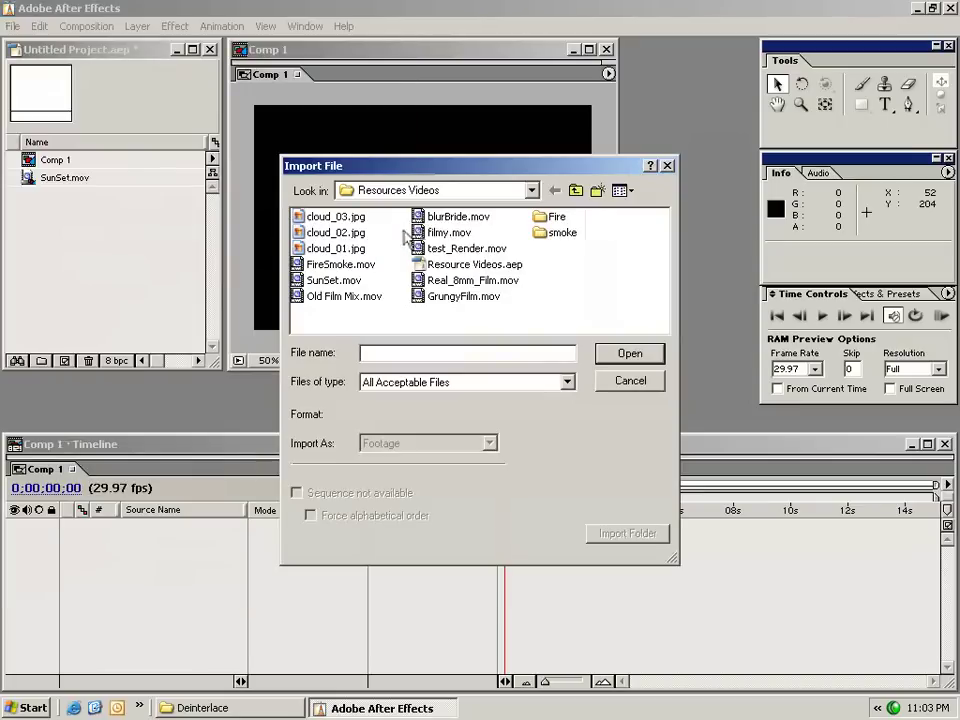
pyautogui.doubleClick(300, 264)
pyautogui.click(61, 245)
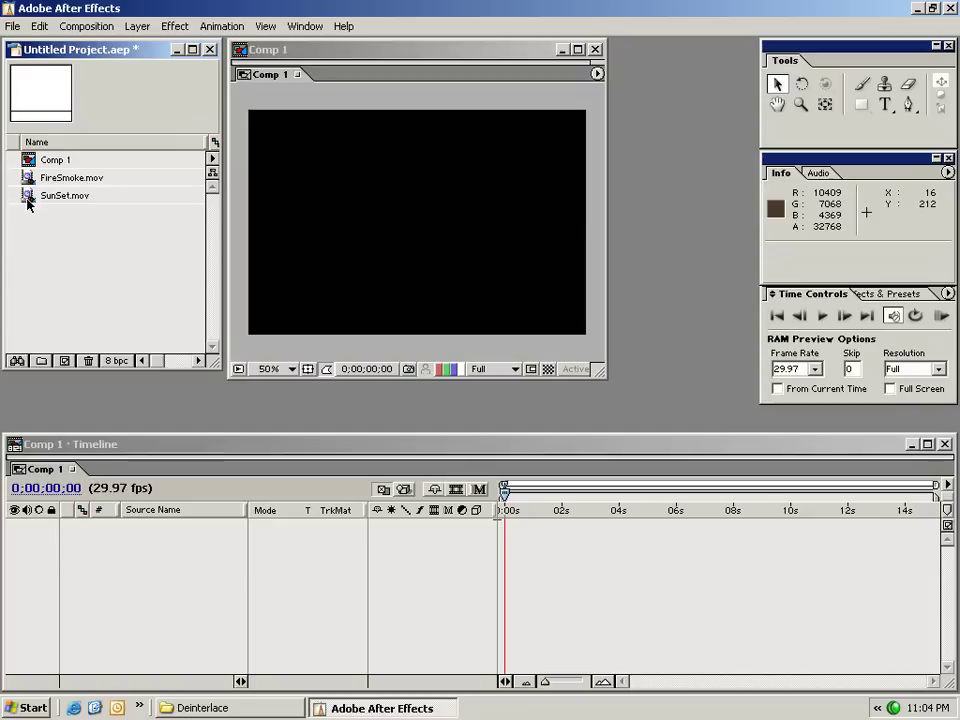
# Add SunSet.mov to the Comp 1 timeline as the first layer, starting at zero
pyautogui.moveTo(26, 198)
pyautogui.mouseDown()
pyautogui.moveTo(511, 533)
pyautogui.moveTo(703, 528)
pyautogui.moveTo(521, 527)
pyautogui.mouseUp()
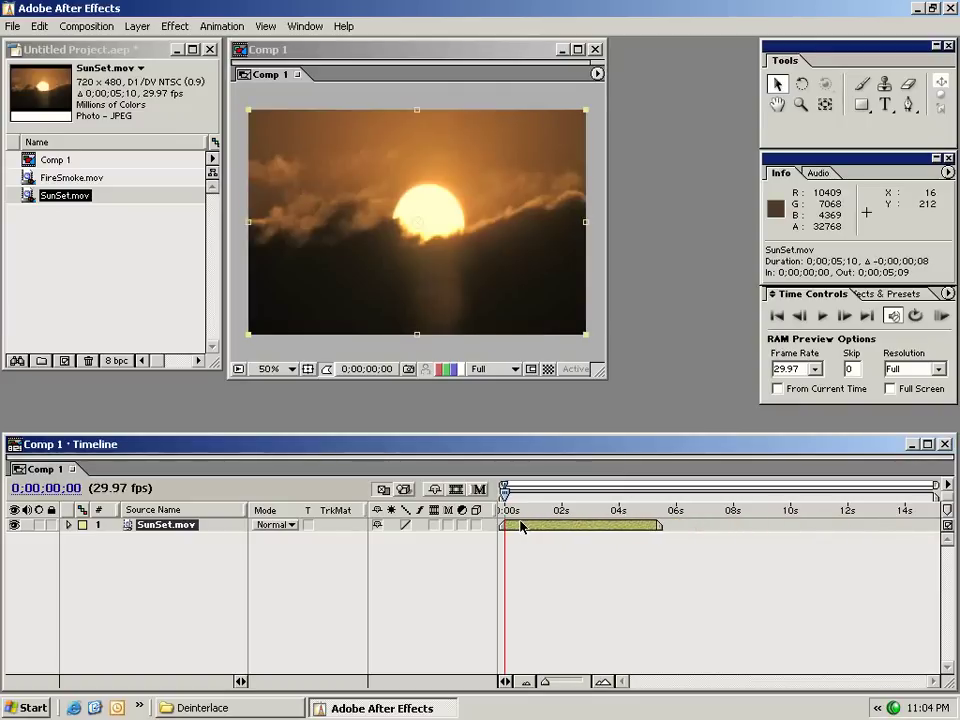
pyautogui.click(238, 547)
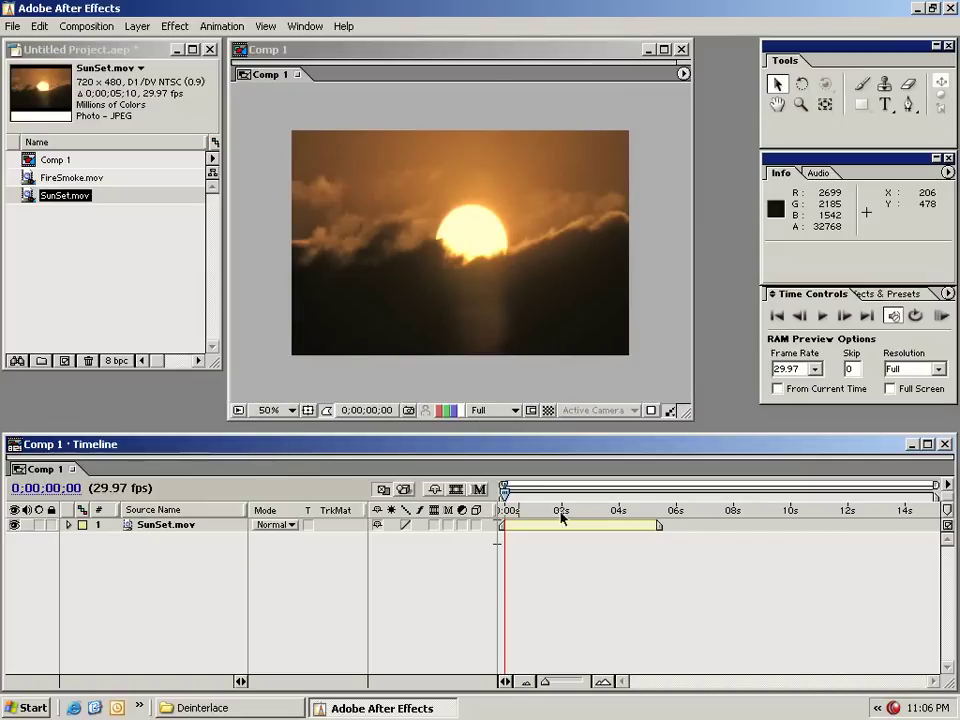
pyautogui.click(161, 524)
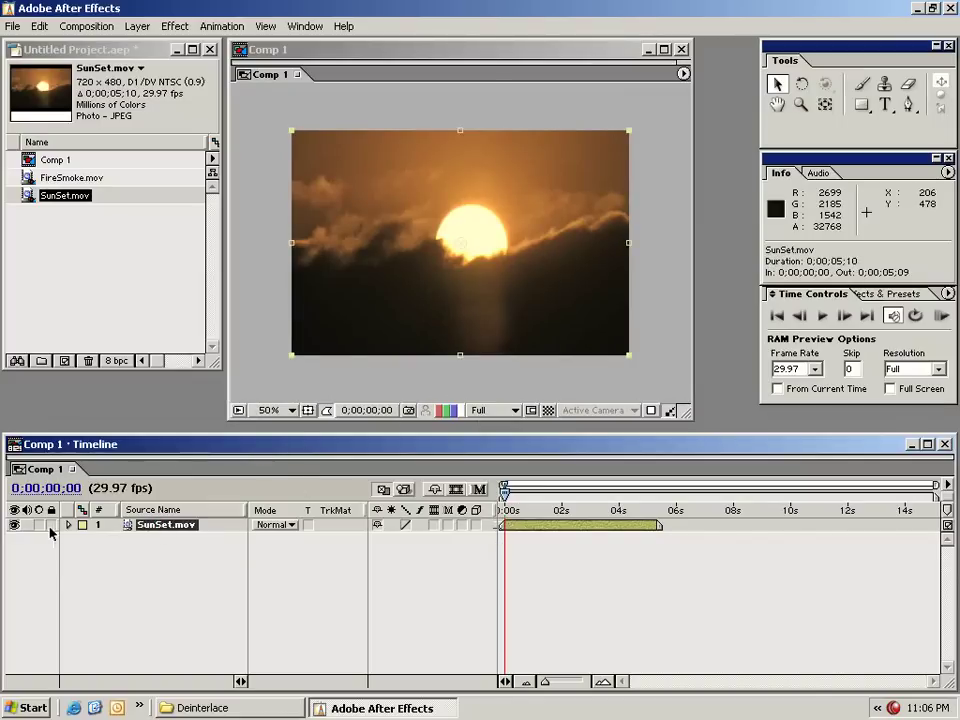
pyautogui.click(24, 542)
pyautogui.click(14, 526)
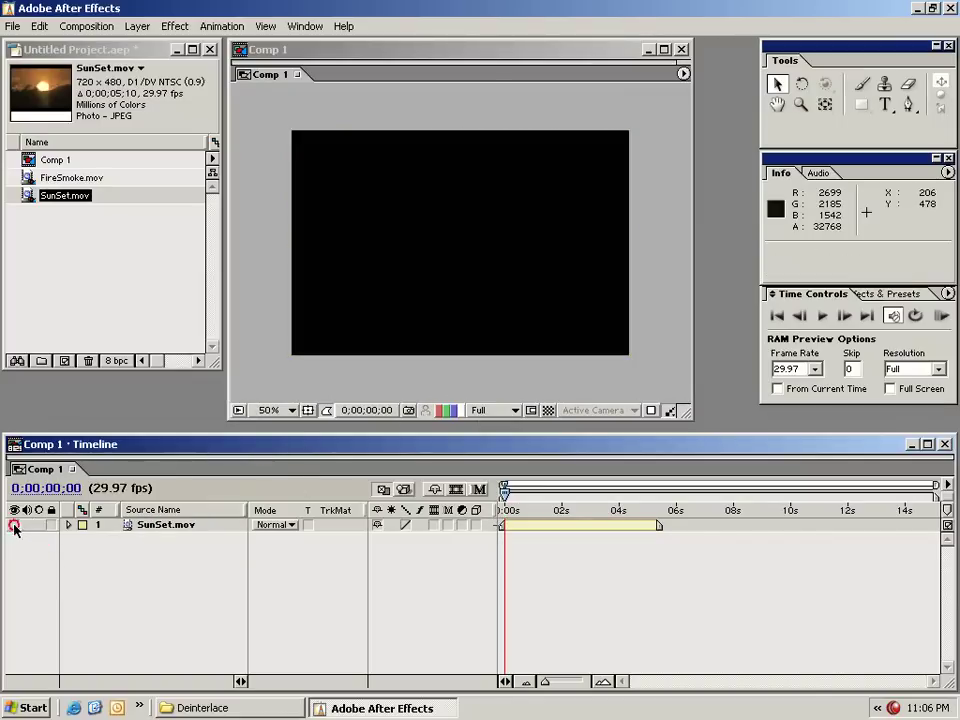
pyautogui.click(14, 526)
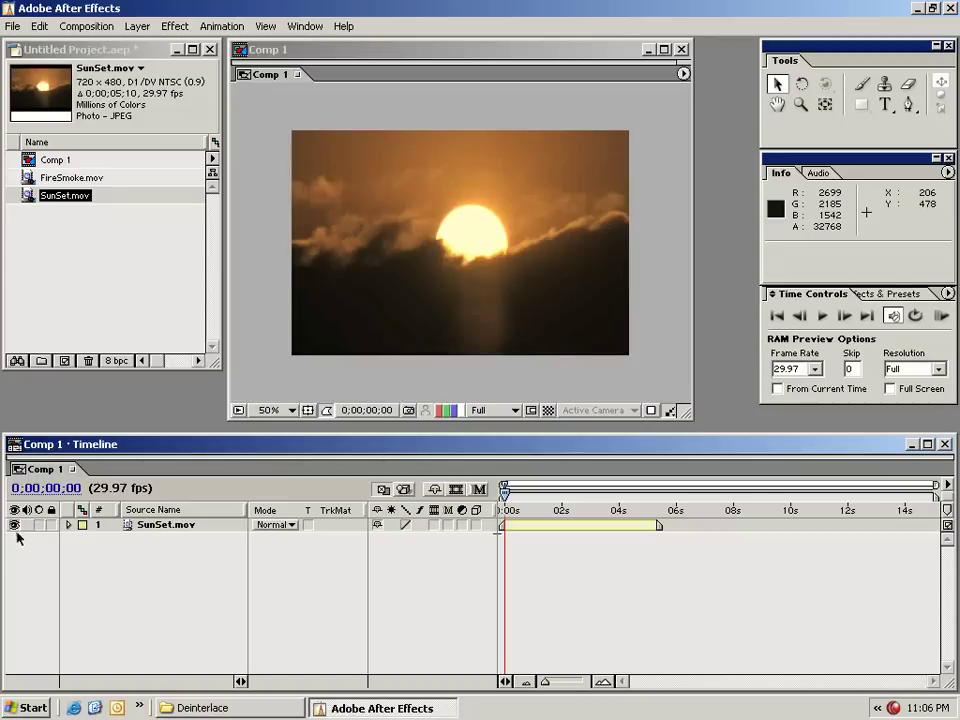
pyautogui.click(50, 526)
pyautogui.click(145, 525)
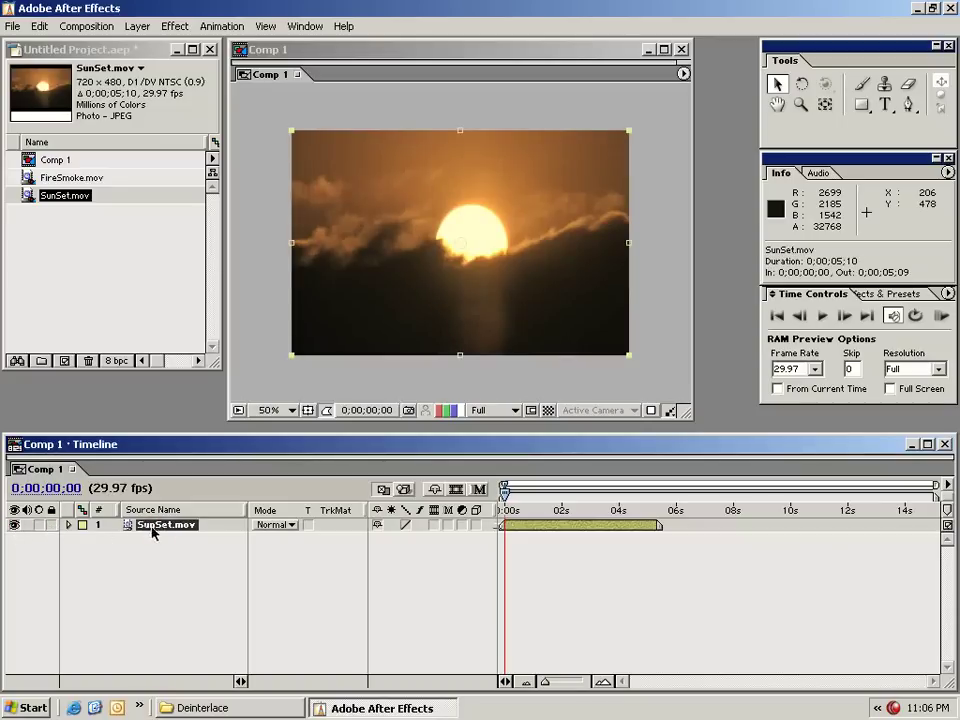
pyautogui.click(278, 526)
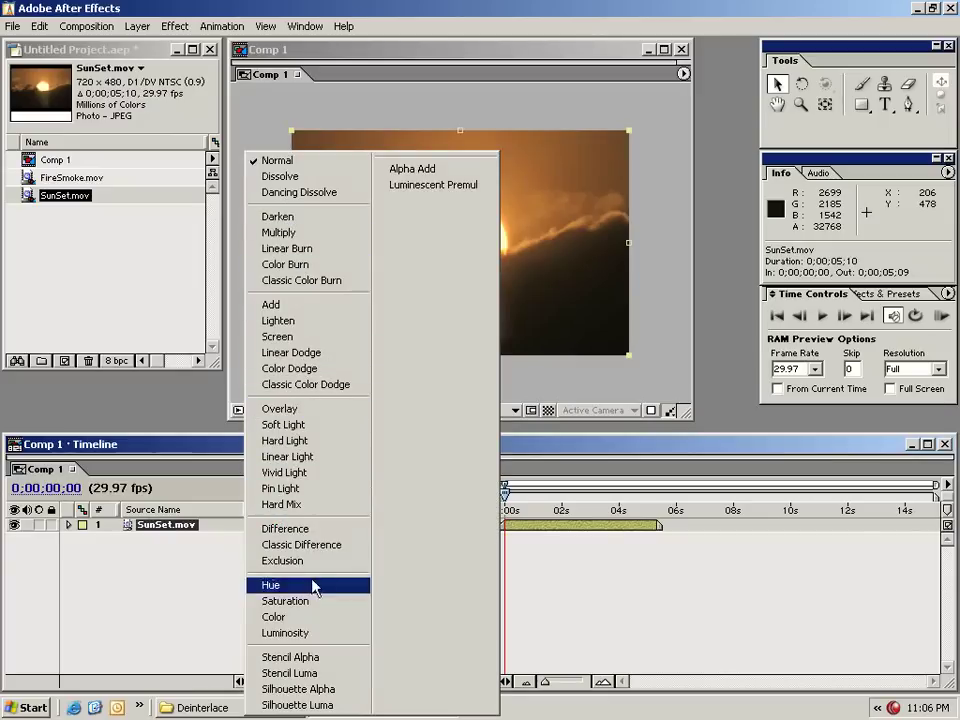
pyautogui.click(272, 161)
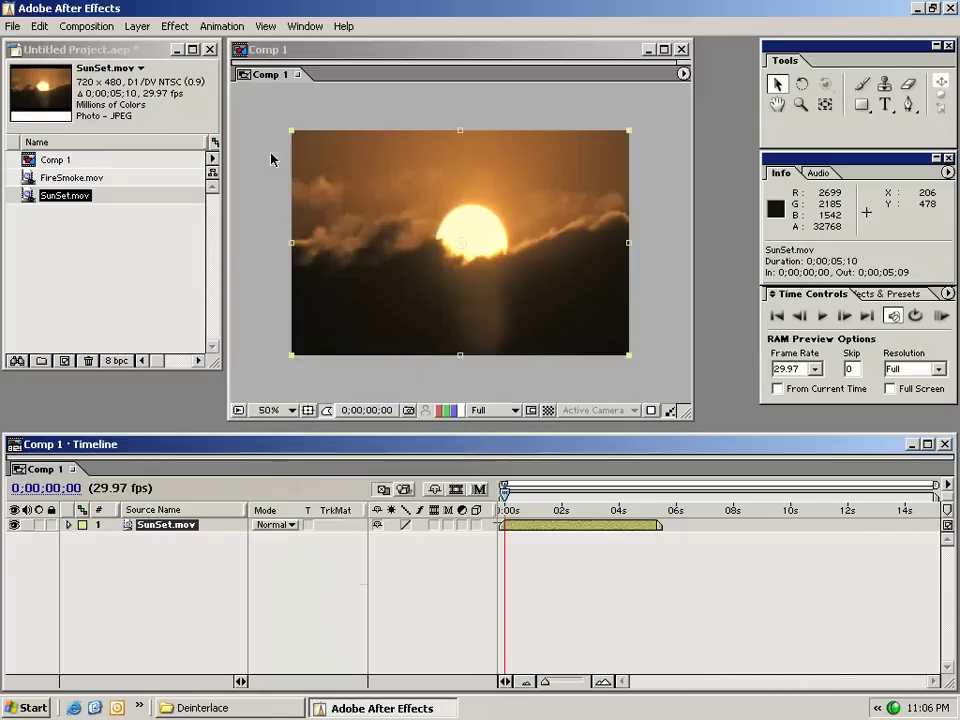
pyautogui.click(292, 574)
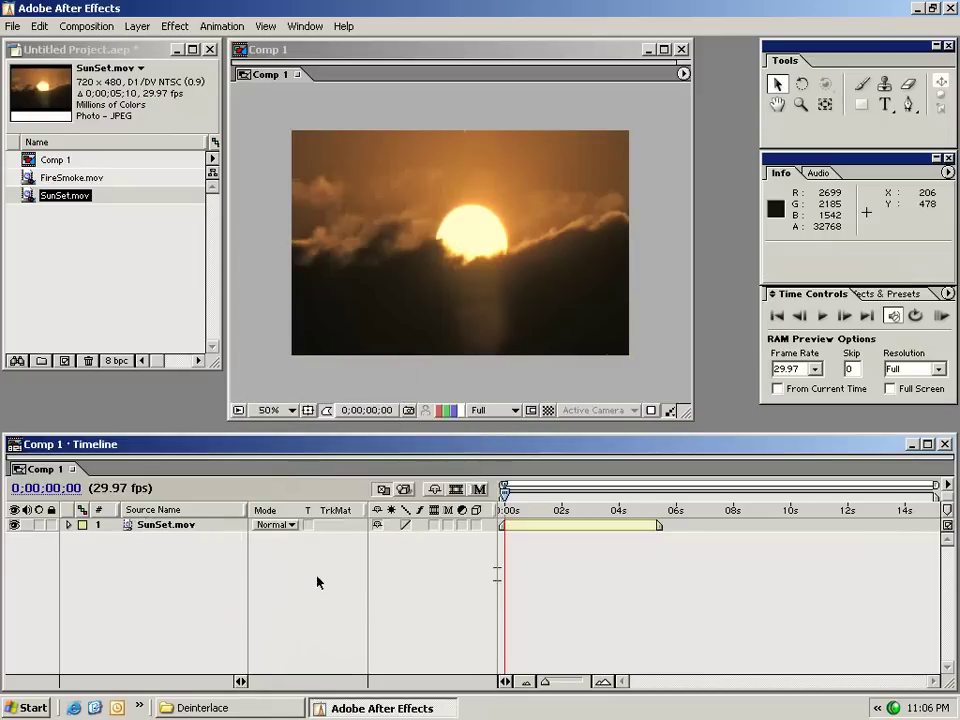
pyautogui.click(405, 525)
pyautogui.click(406, 525)
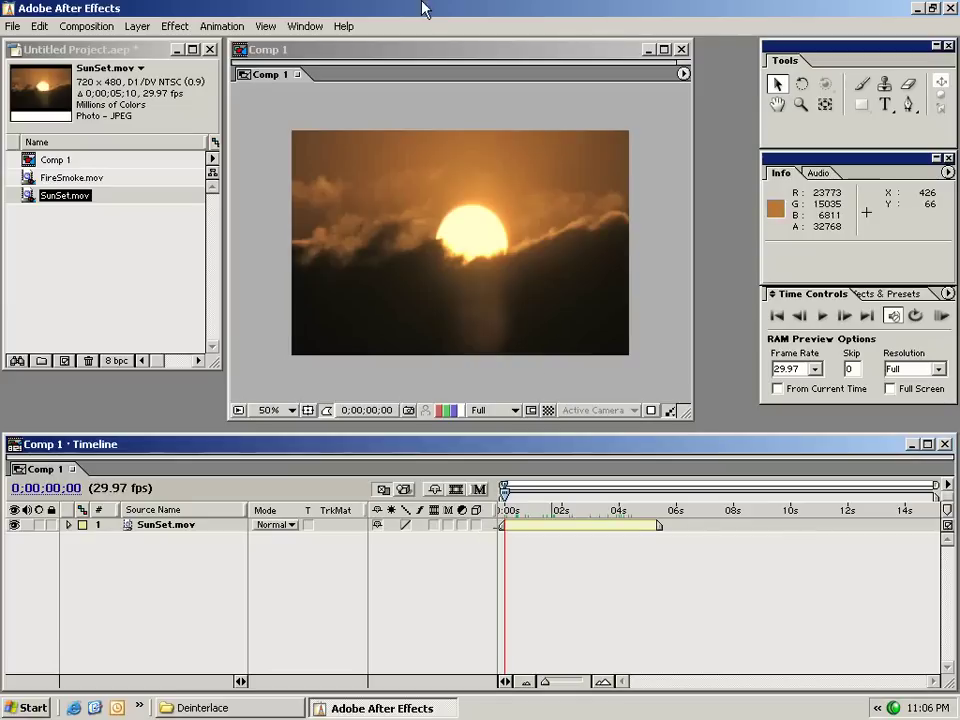
pyautogui.click(413, 50)
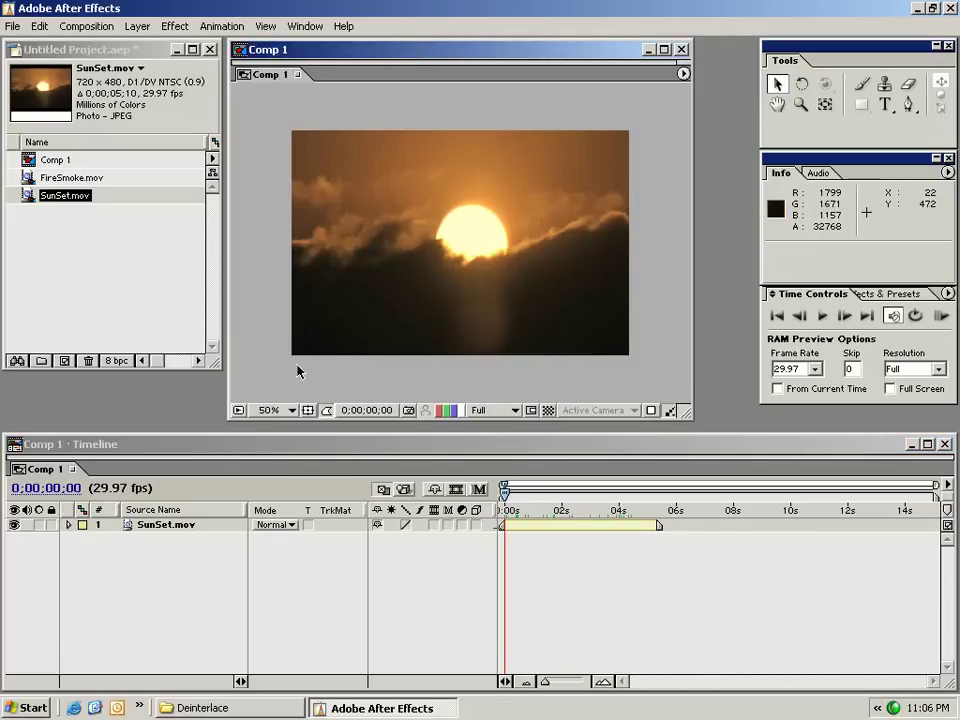
pyautogui.click(287, 411)
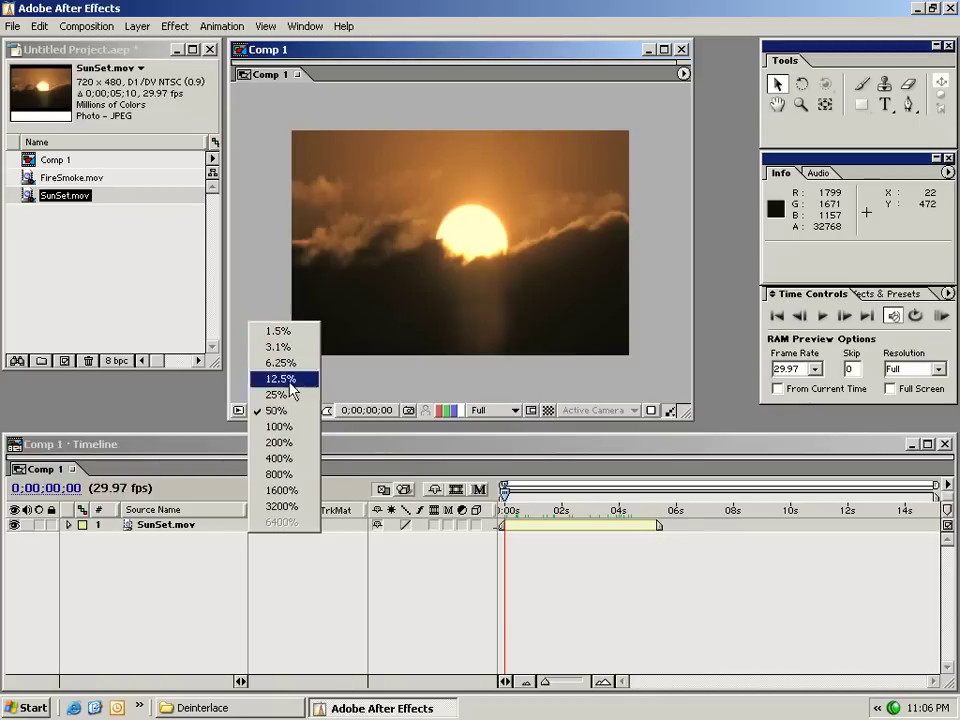
pyautogui.click(290, 410)
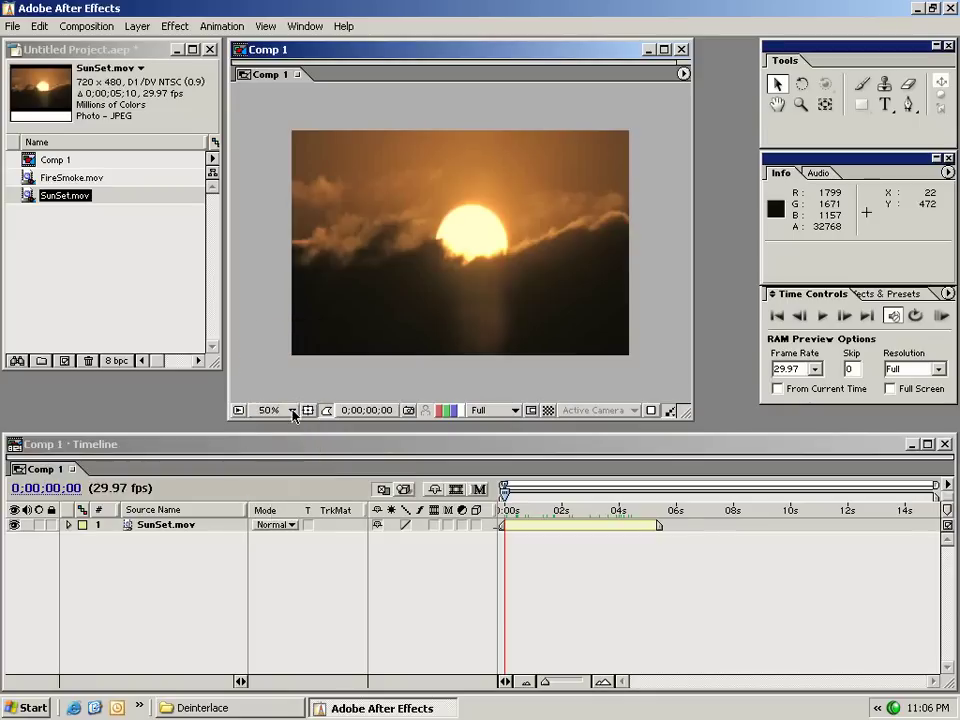
pyautogui.click(309, 411)
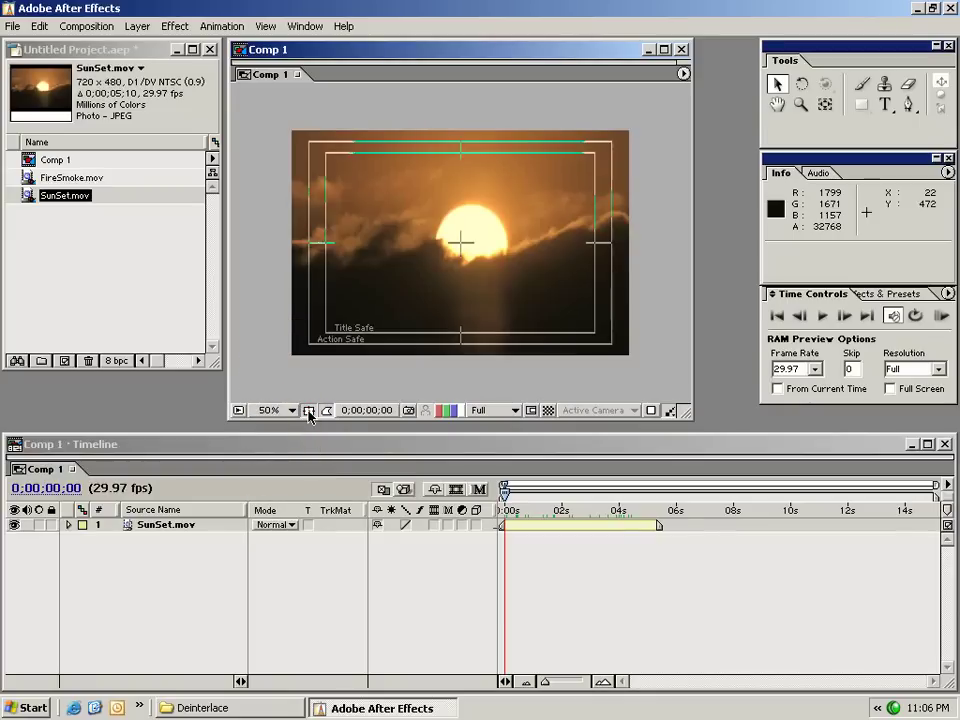
pyautogui.click(309, 411)
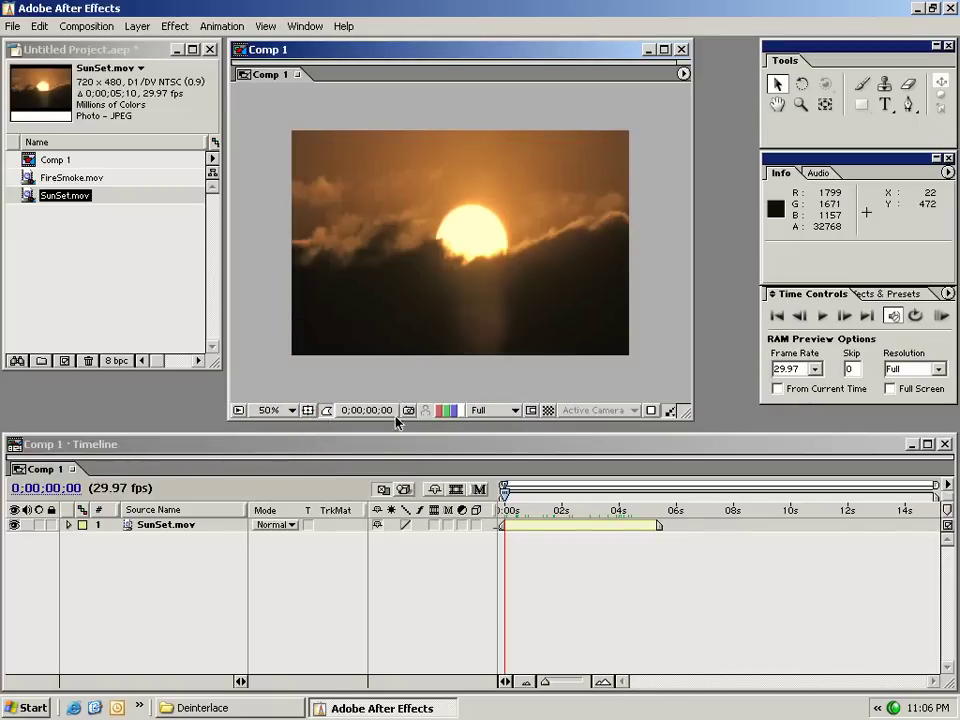
pyautogui.click(479, 416)
pyautogui.click(494, 431)
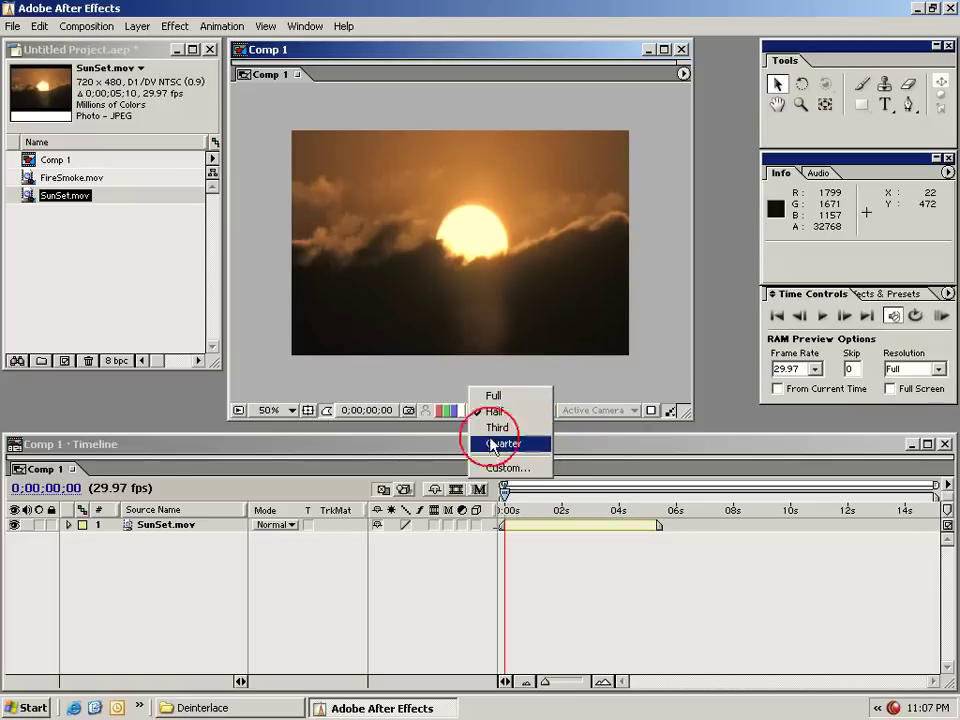
pyautogui.click(492, 444)
pyautogui.click(485, 410)
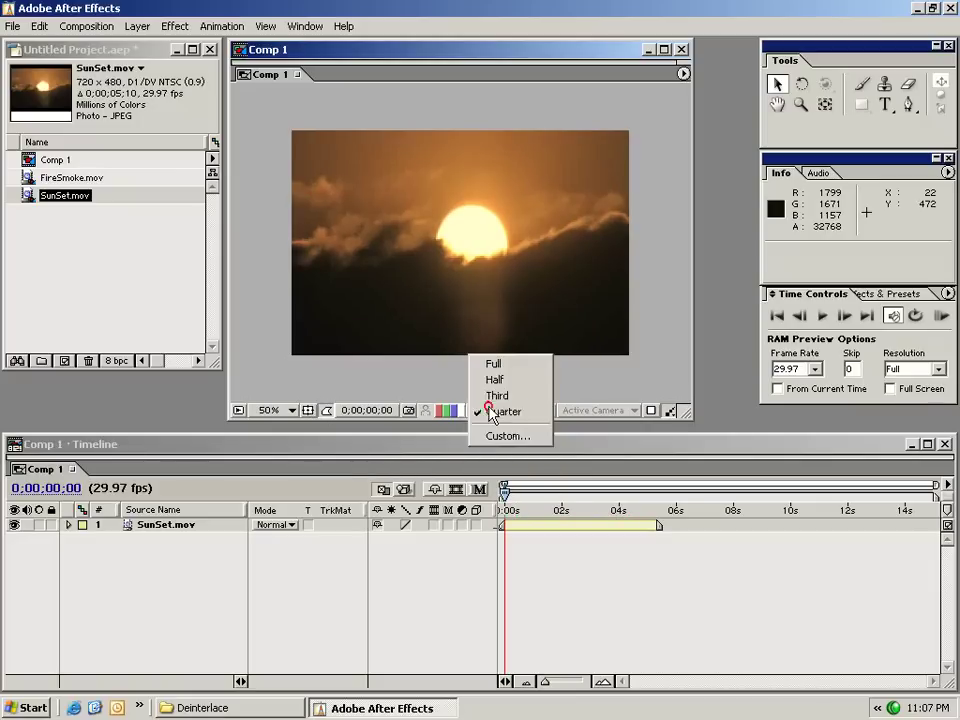
pyautogui.click(495, 364)
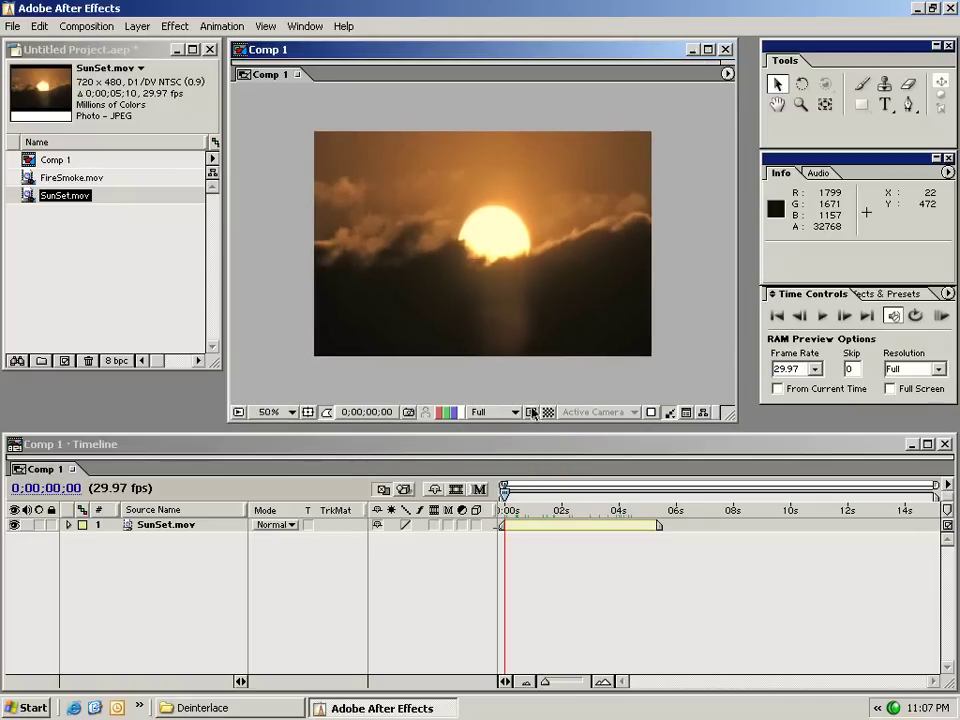
pyautogui.click(532, 413)
pyautogui.moveTo(334, 157)
pyautogui.mouseDown()
pyautogui.moveTo(670, 330)
pyautogui.moveTo(612, 332)
pyautogui.mouseUp()
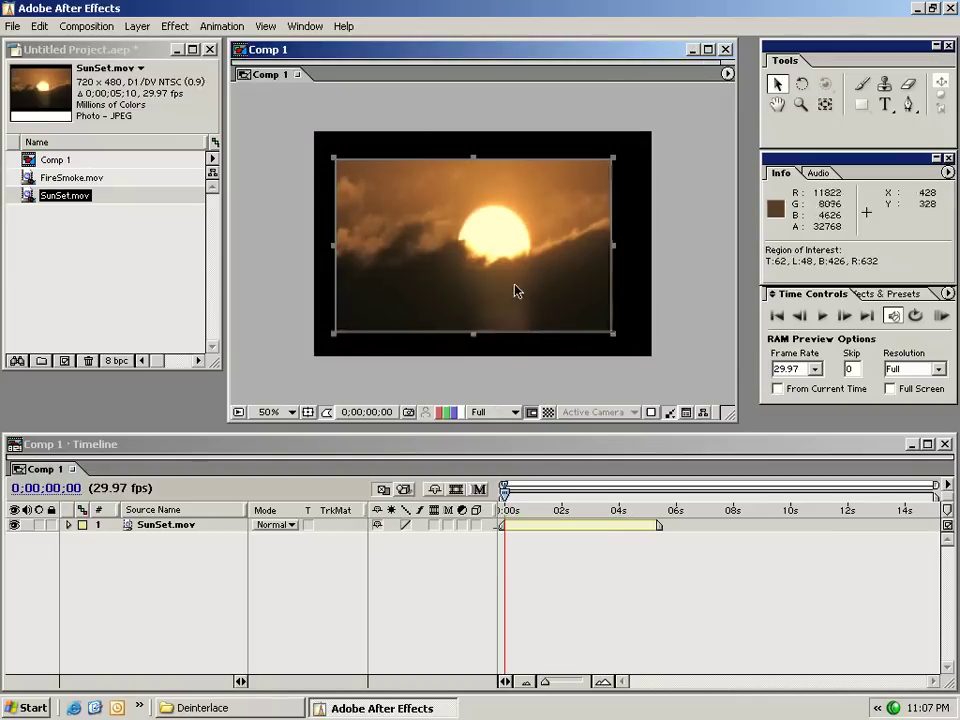
pyautogui.click(532, 413)
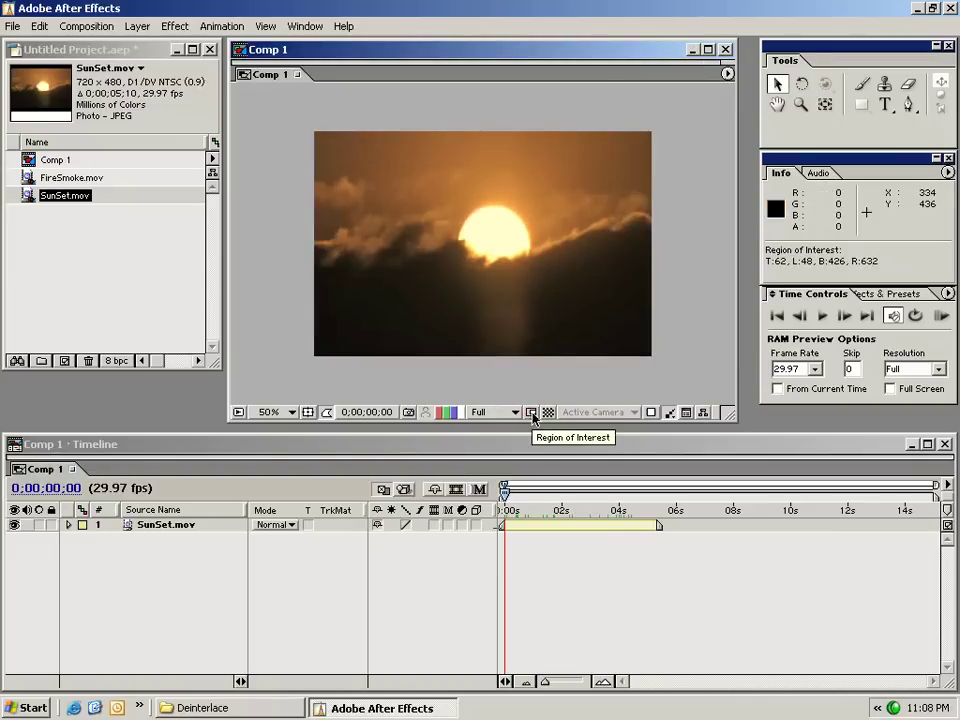
# Add FireSmoke.mov and a second copy of SunSet.mov as layers in Comp 1
pyautogui.click(147, 447)
pyautogui.click(47, 240)
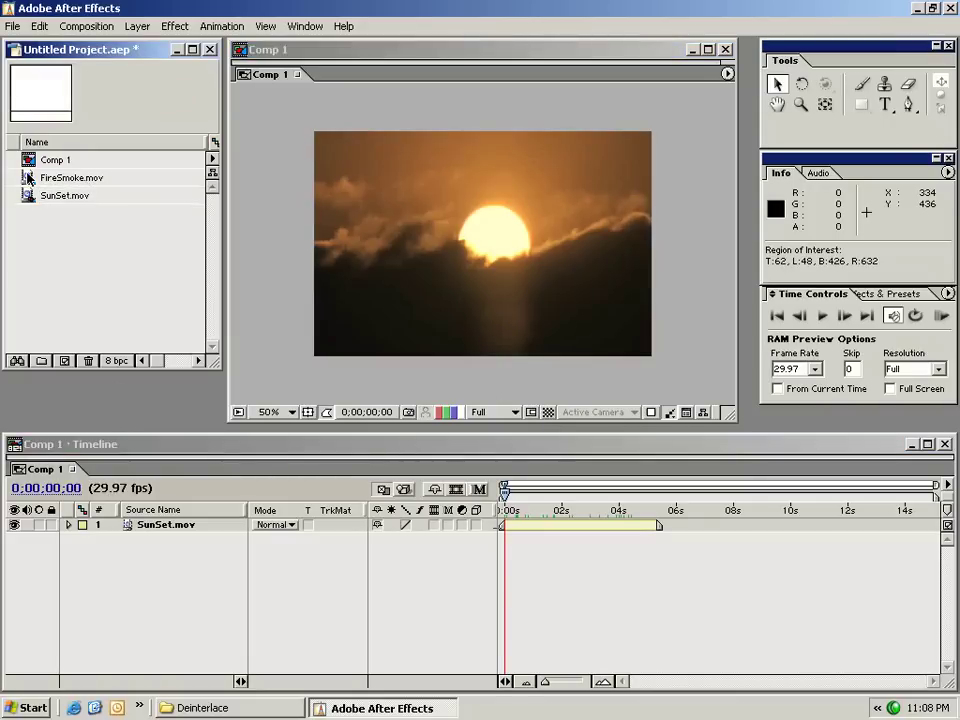
pyautogui.moveTo(65, 177)
pyautogui.mouseDown()
pyautogui.moveTo(553, 525)
pyautogui.moveTo(583, 518)
pyautogui.mouseUp()
pyautogui.moveTo(490, 255); pyautogui.dragTo(521, 210)
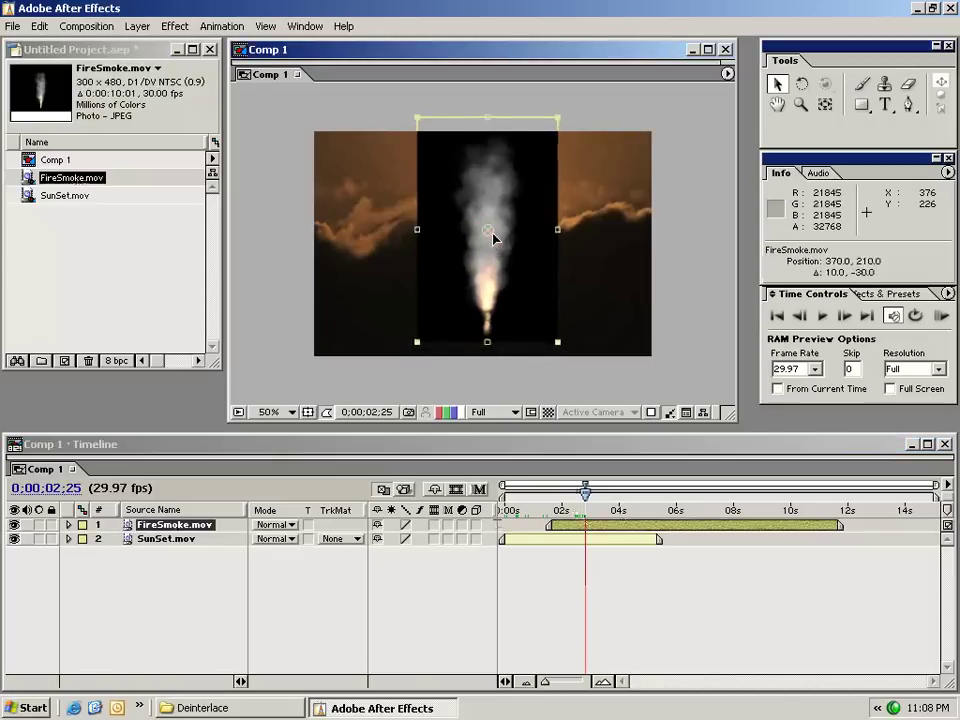
pyautogui.hotkey('ctrl', 'z')
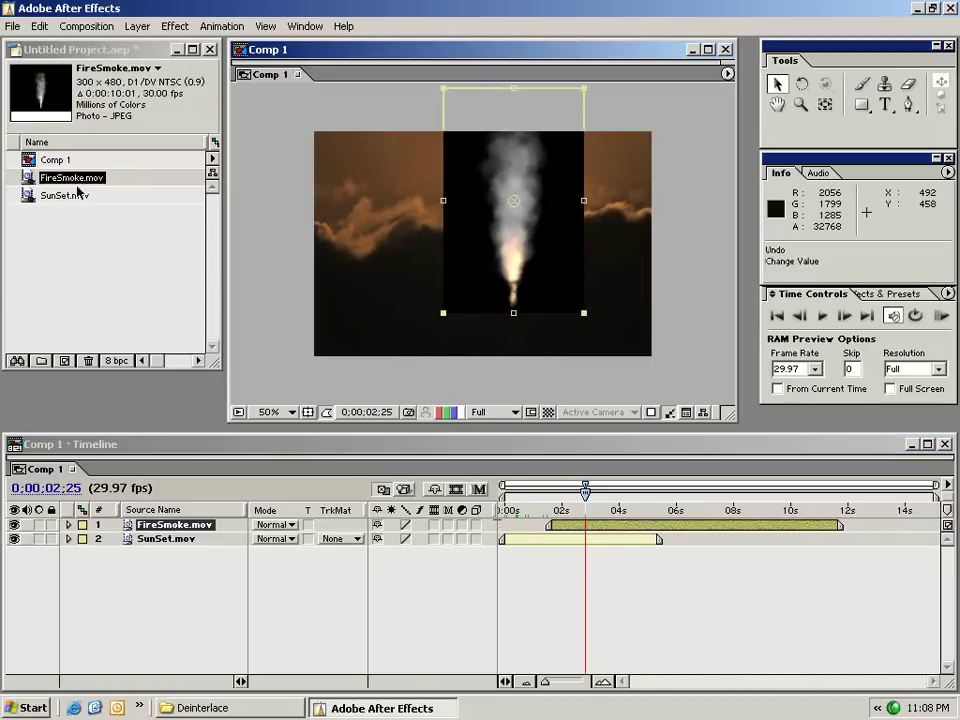
pyautogui.click(29, 198)
pyautogui.moveTo(29, 196); pyautogui.dragTo(535, 566)
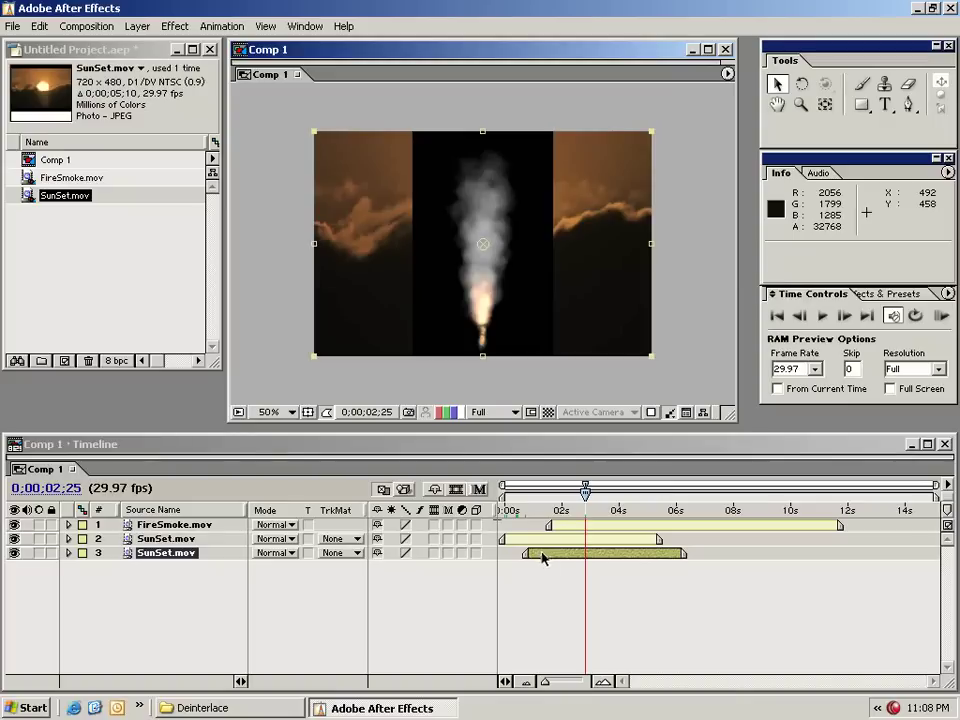
# Align the new SunSet and FireSmoke layer bars to start at 0s
pyautogui.press('Home')
pyautogui.moveTo(532, 553); pyautogui.dragTo(521, 558)
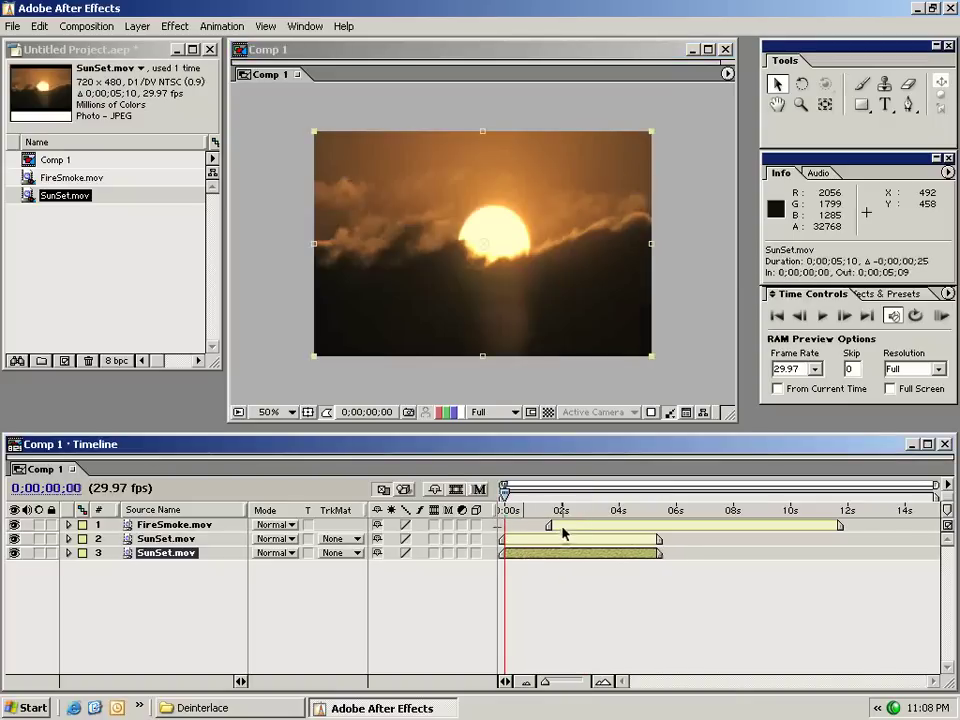
pyautogui.moveTo(563, 527)
pyautogui.mouseDown()
pyautogui.moveTo(517, 530)
pyautogui.moveTo(516, 545)
pyautogui.moveTo(502, 545)
pyautogui.mouseUp()
pyautogui.moveTo(660, 545); pyautogui.dragTo(662, 545)
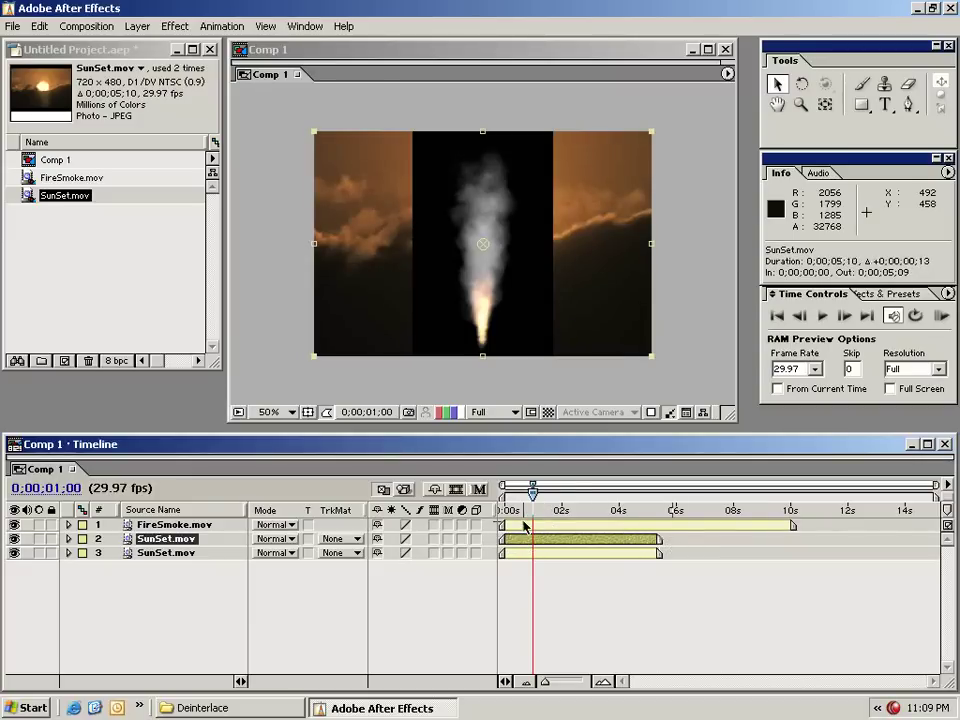
pyautogui.click(547, 591)
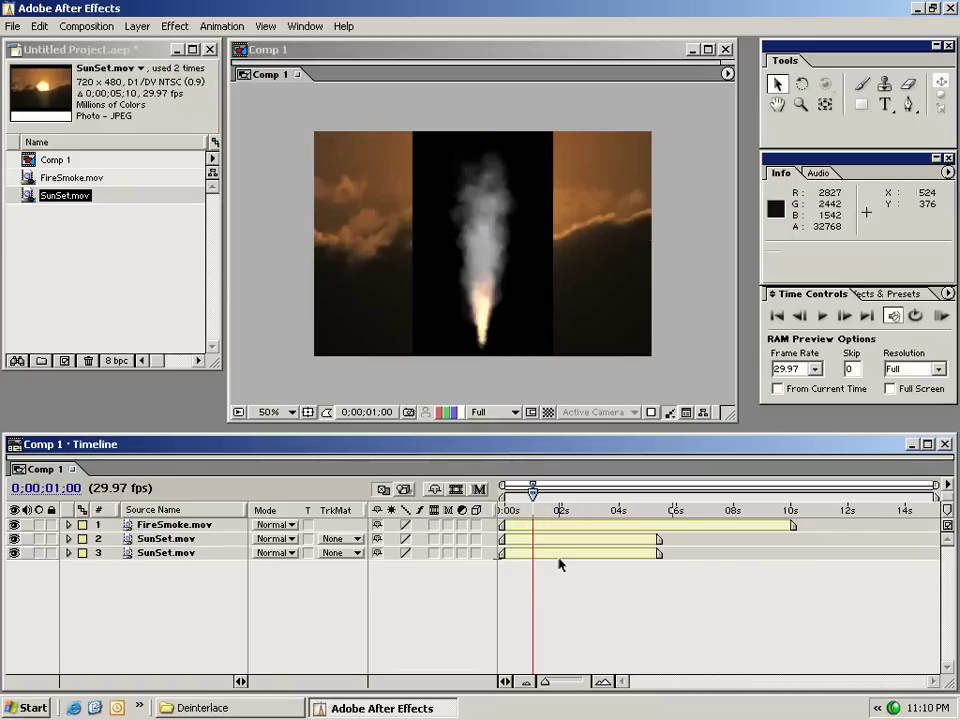
# Apply Fast Blur to the FireSmoke.mov layer with a Blurriness of 50
pyautogui.click(510, 526)
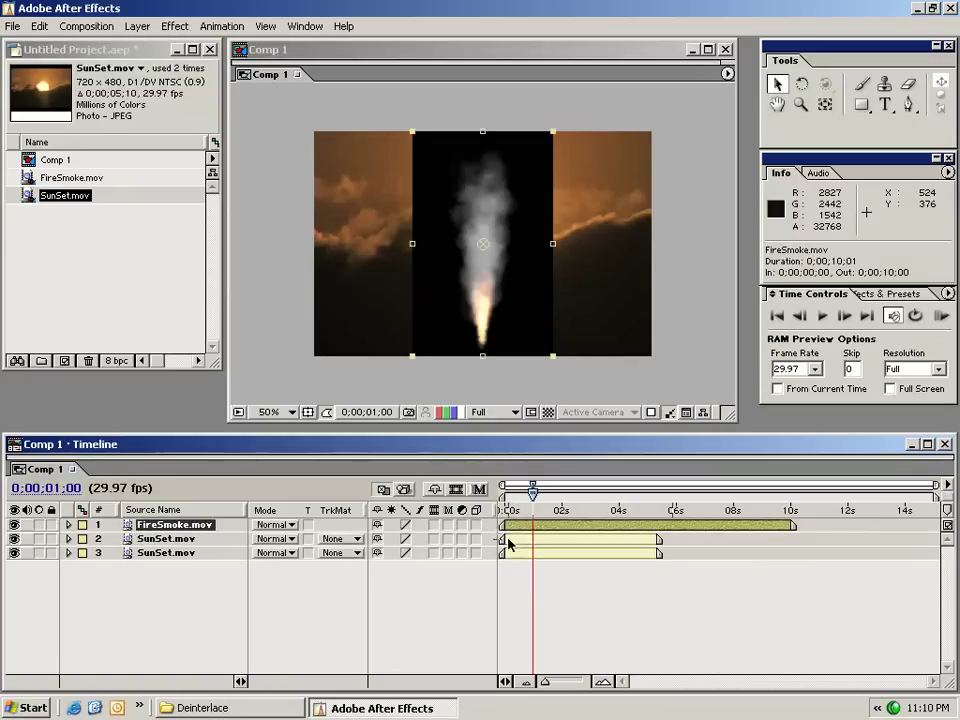
pyautogui.click(176, 28)
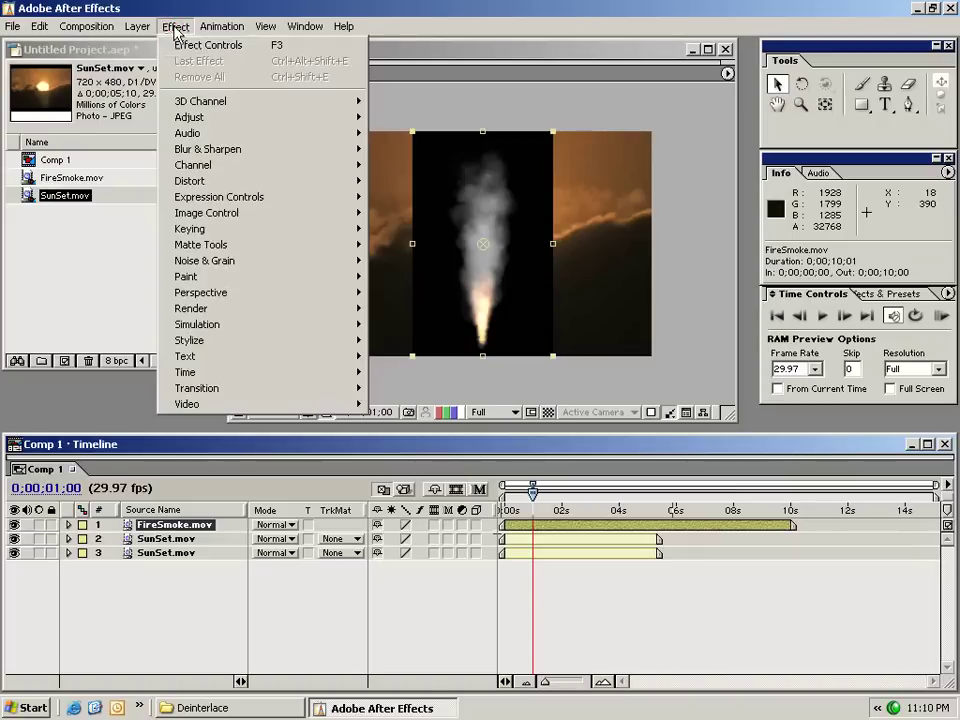
pyautogui.moveTo(208, 149)
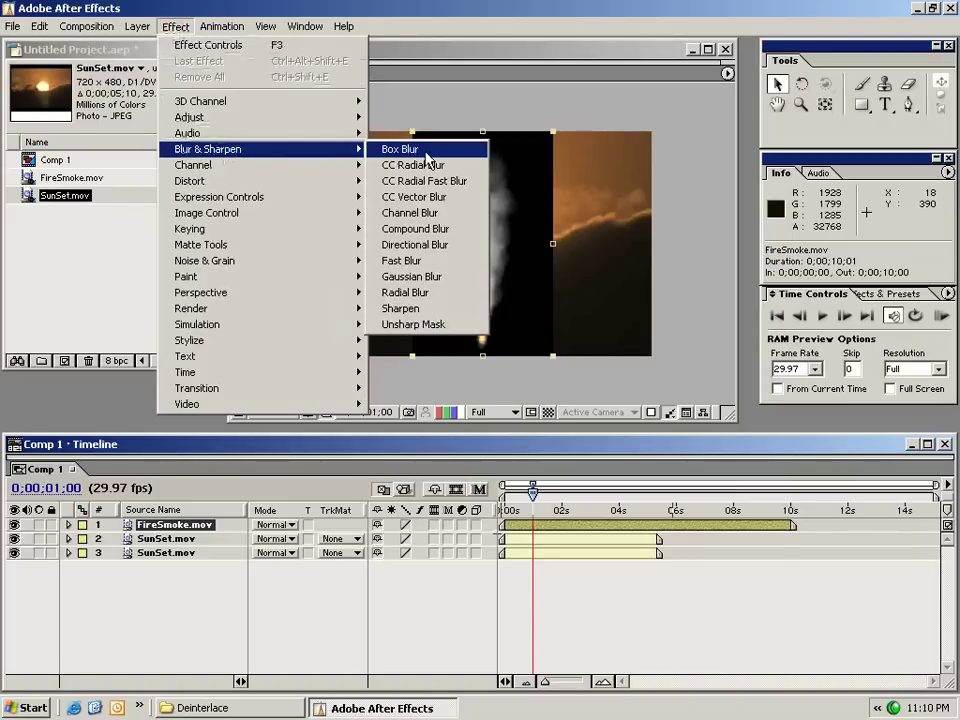
pyautogui.click(422, 260)
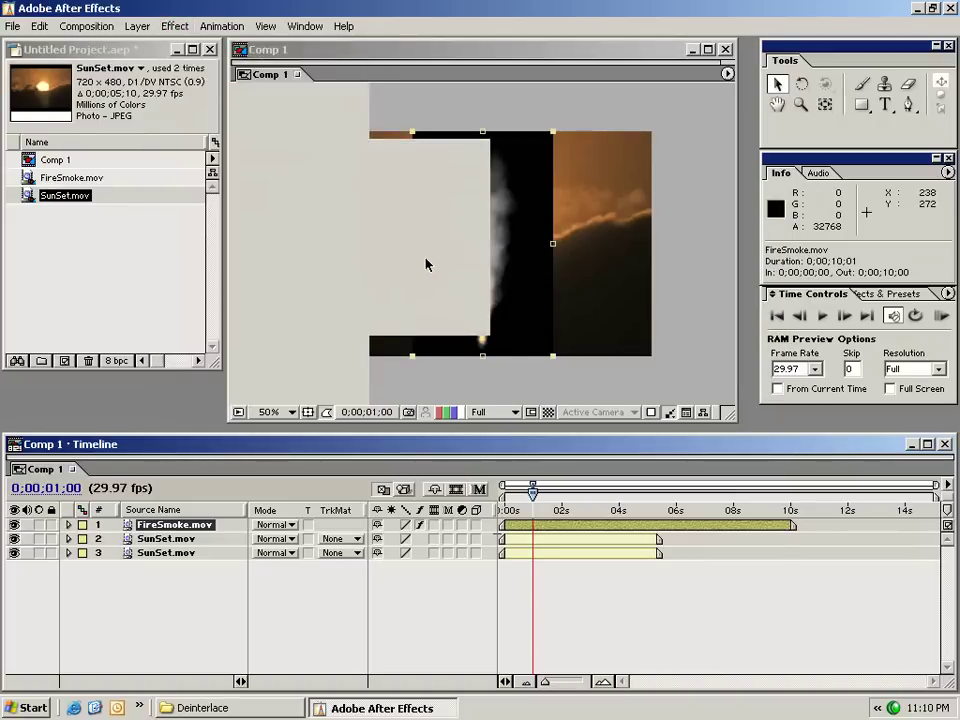
pyautogui.moveTo(560, 249); pyautogui.dragTo(145, 187)
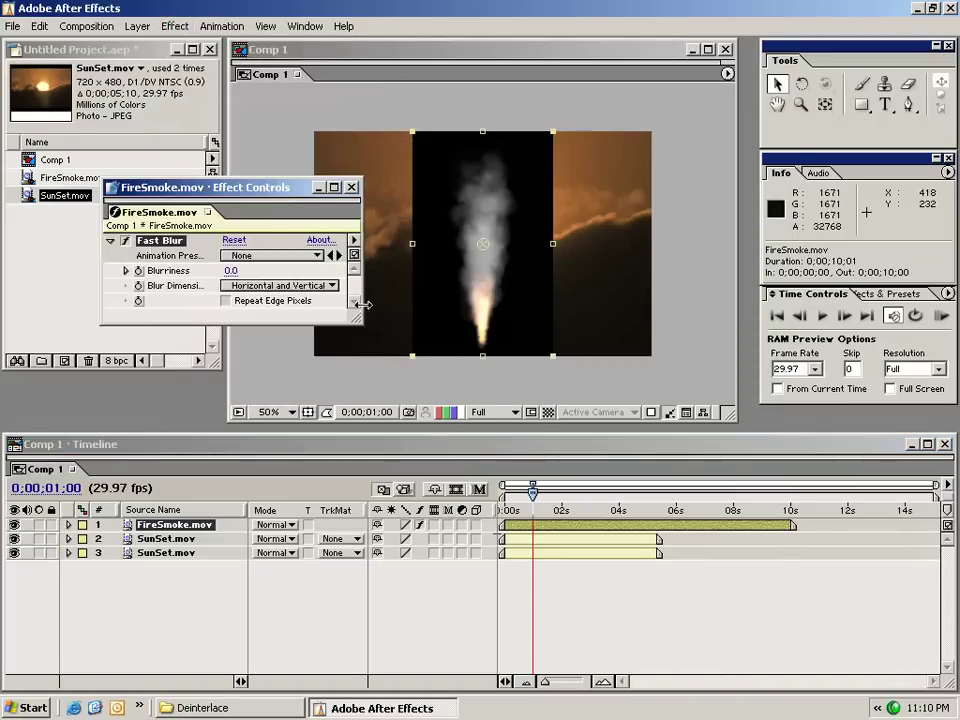
pyautogui.moveTo(360, 322); pyautogui.dragTo(373, 556)
pyautogui.moveTo(215, 196); pyautogui.dragTo(180, 178)
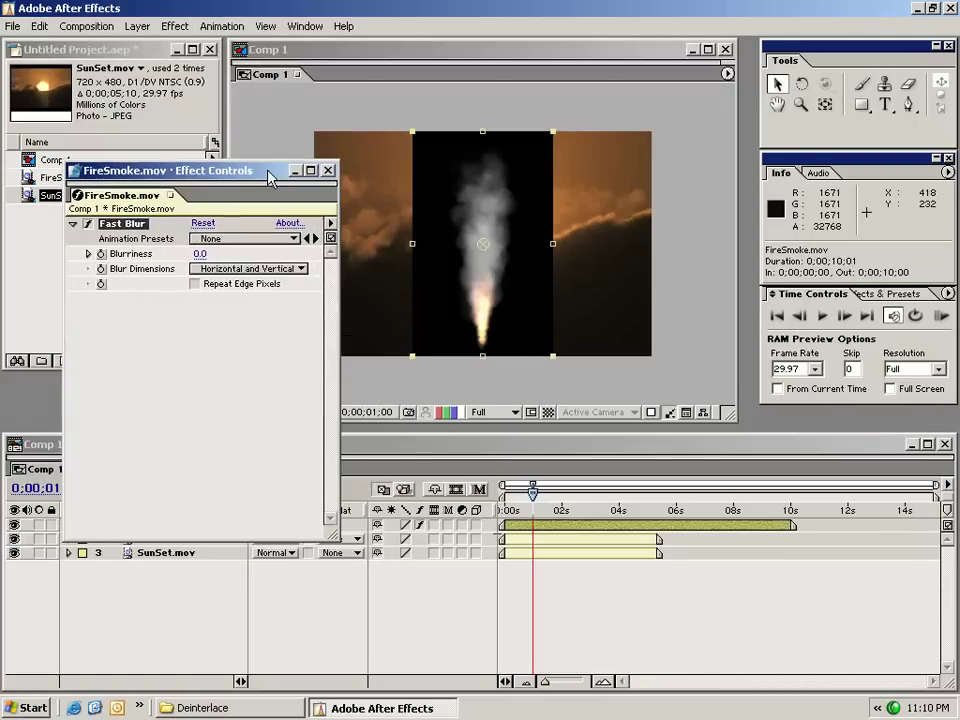
pyautogui.click(200, 253)
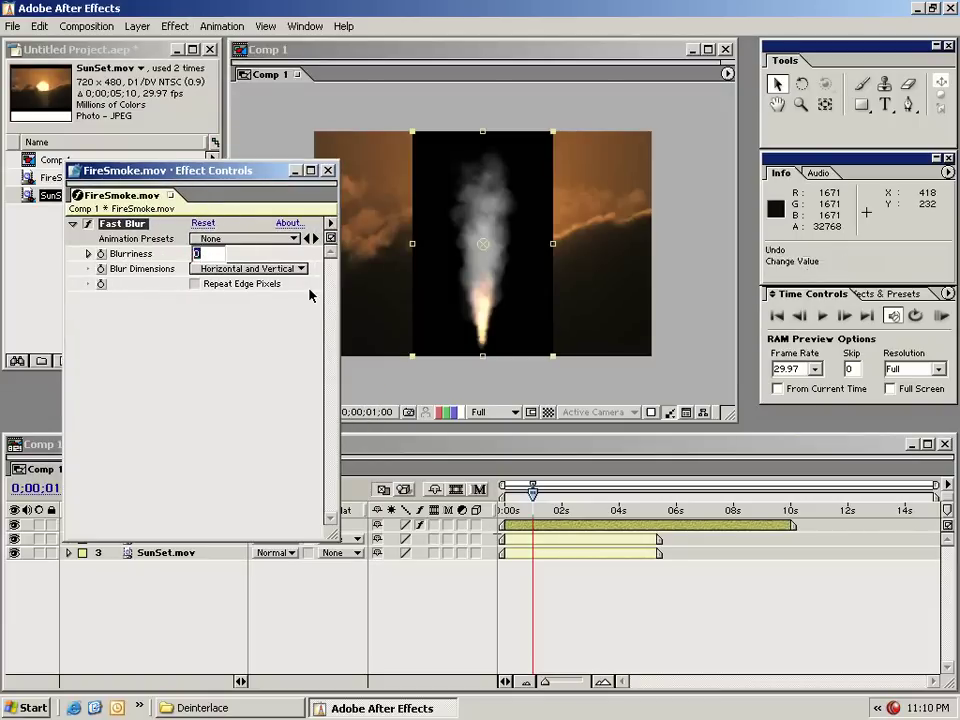
pyautogui.write('50')
pyautogui.press('Return')
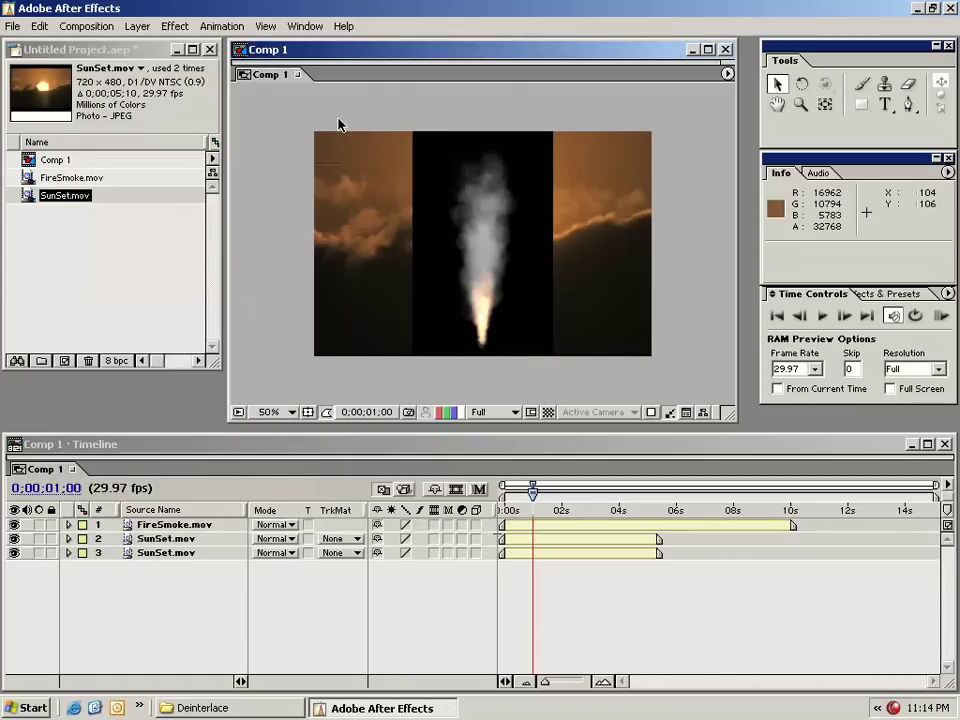
# Create a horizontal 'test' text layer and move it to the comp centre
pyautogui.click(886, 106)
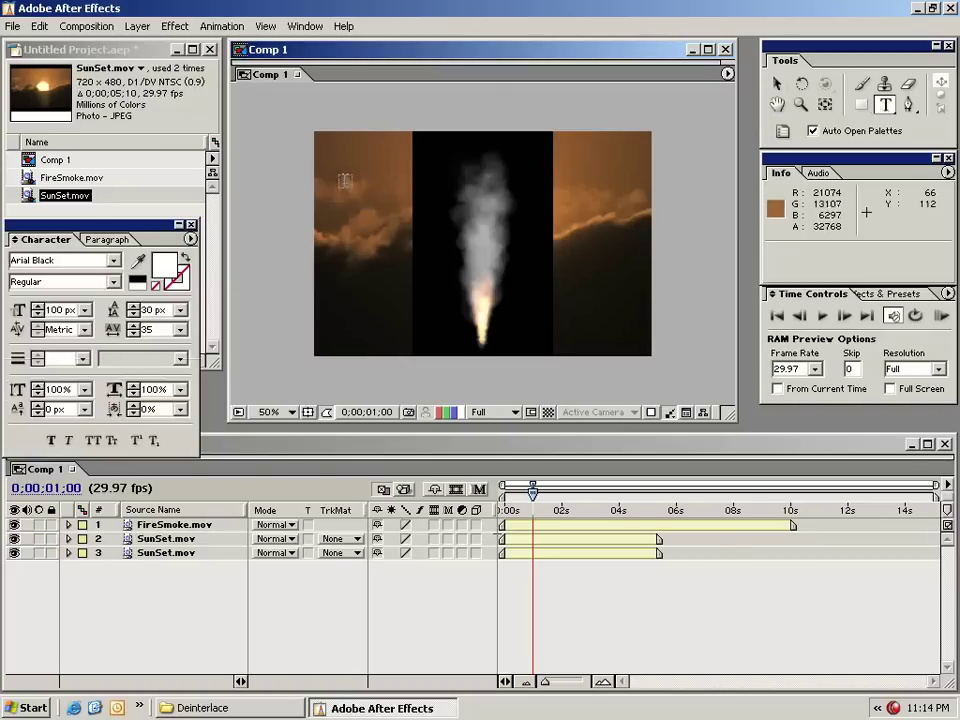
pyautogui.click(369, 210)
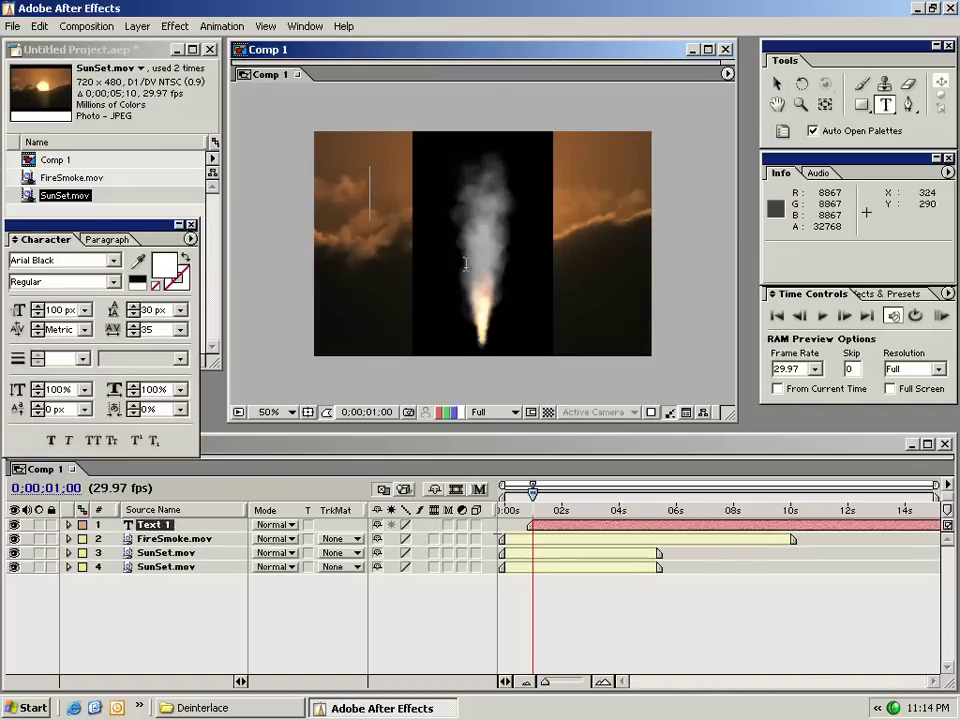
pyautogui.write('t')
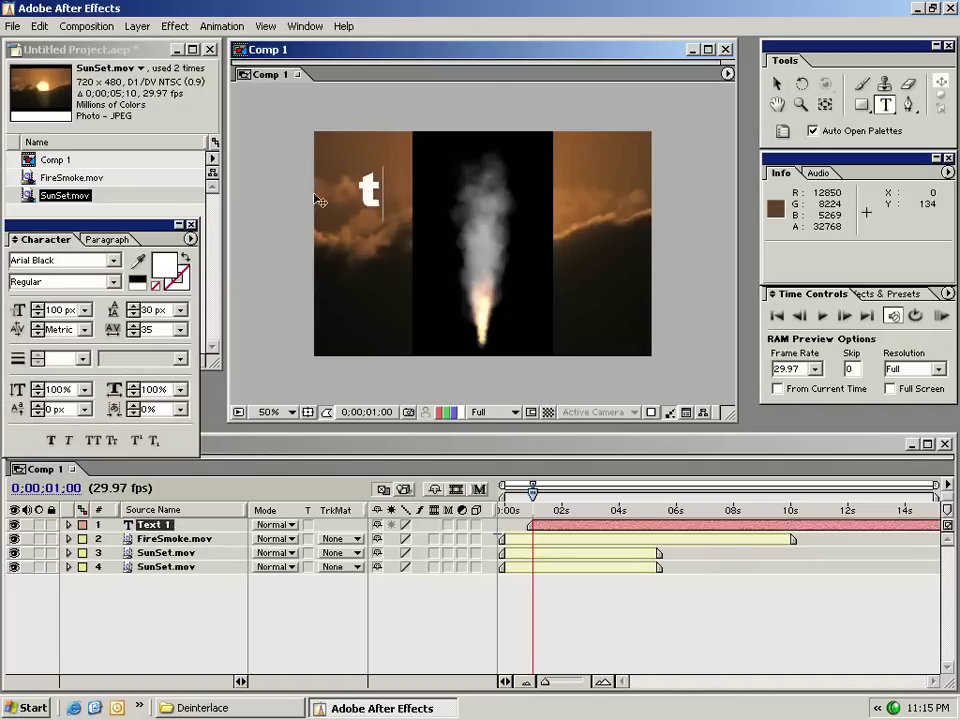
pyautogui.write('est')
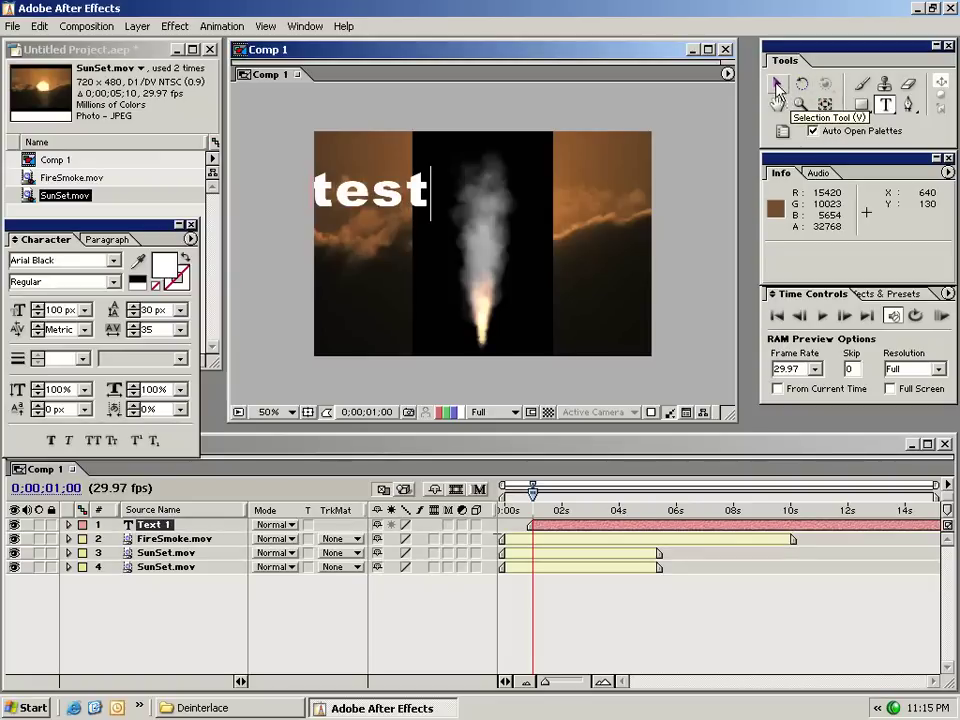
pyautogui.click(777, 88)
pyautogui.moveTo(368, 197)
pyautogui.mouseDown()
pyautogui.moveTo(465, 265)
pyautogui.moveTo(433, 249)
pyautogui.mouseUp()
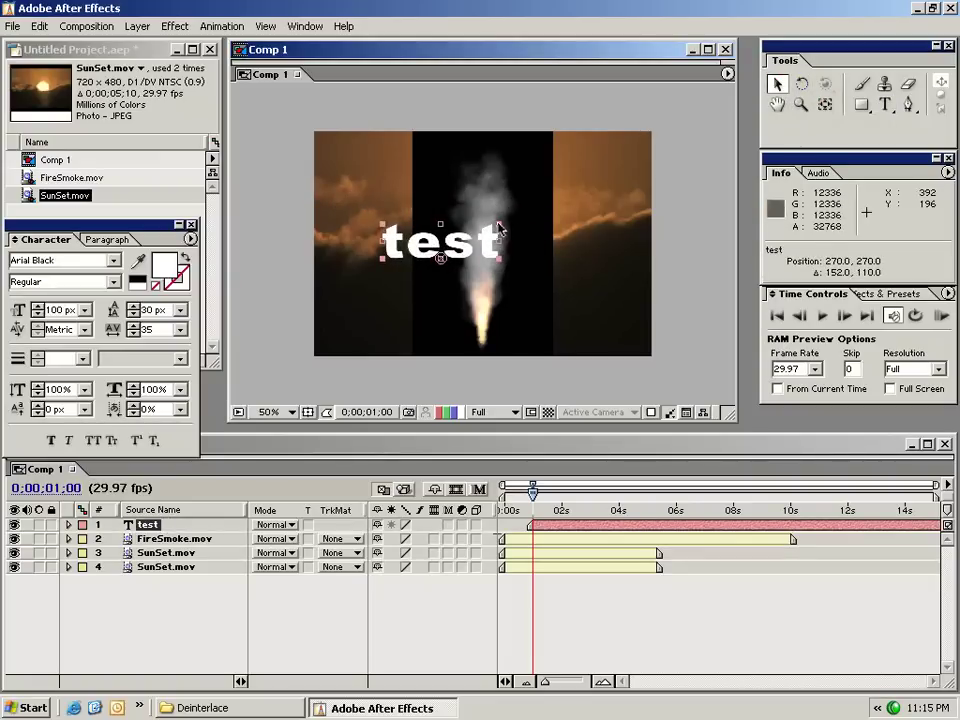
# Try scaling the test text up to about 281%, then undo the enlargement
pyautogui.moveTo(500, 225)
pyautogui.mouseDown()
pyautogui.moveTo(595, 163)
pyautogui.moveTo(526, 190)
pyautogui.mouseUp()
pyautogui.moveTo(471, 239); pyautogui.dragTo(486, 240)
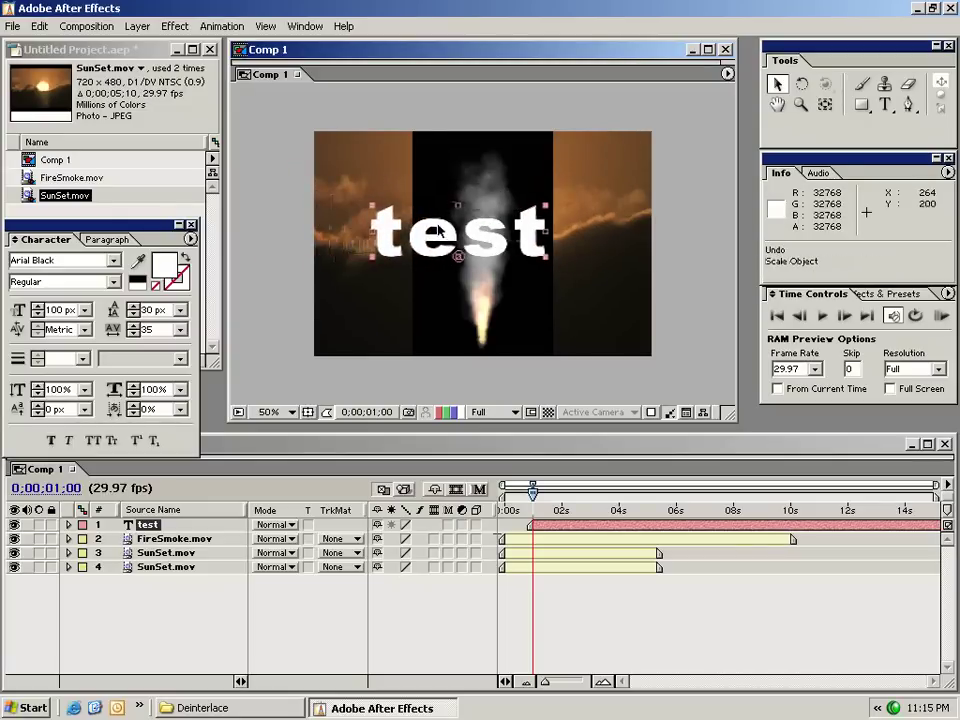
pyautogui.press('.')
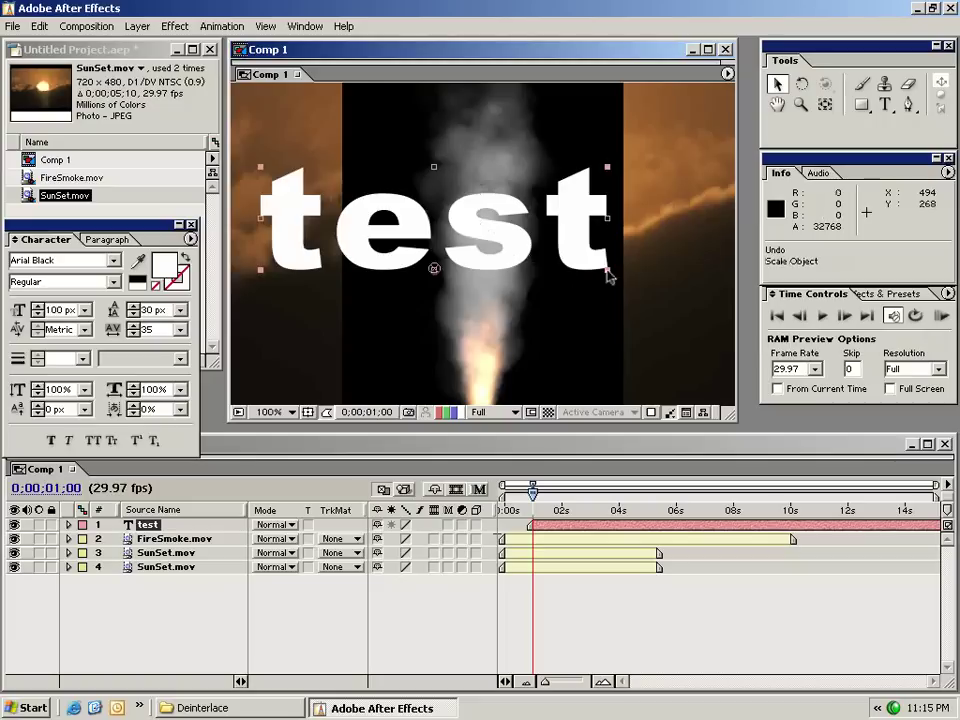
pyautogui.moveTo(607, 268); pyautogui.dragTo(950, 490)
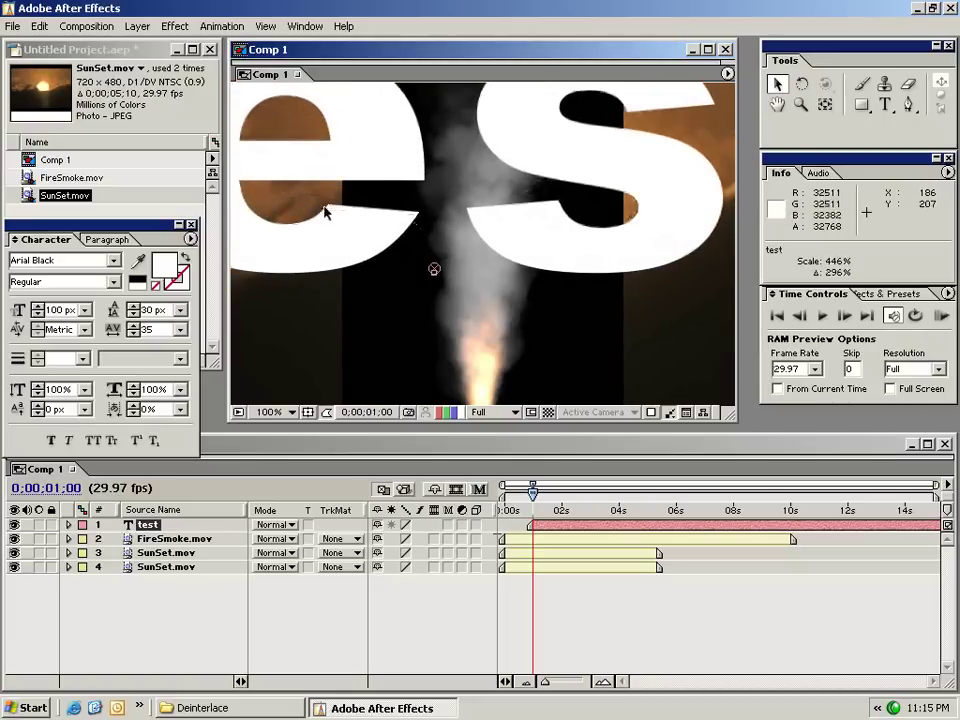
pyautogui.press(',')
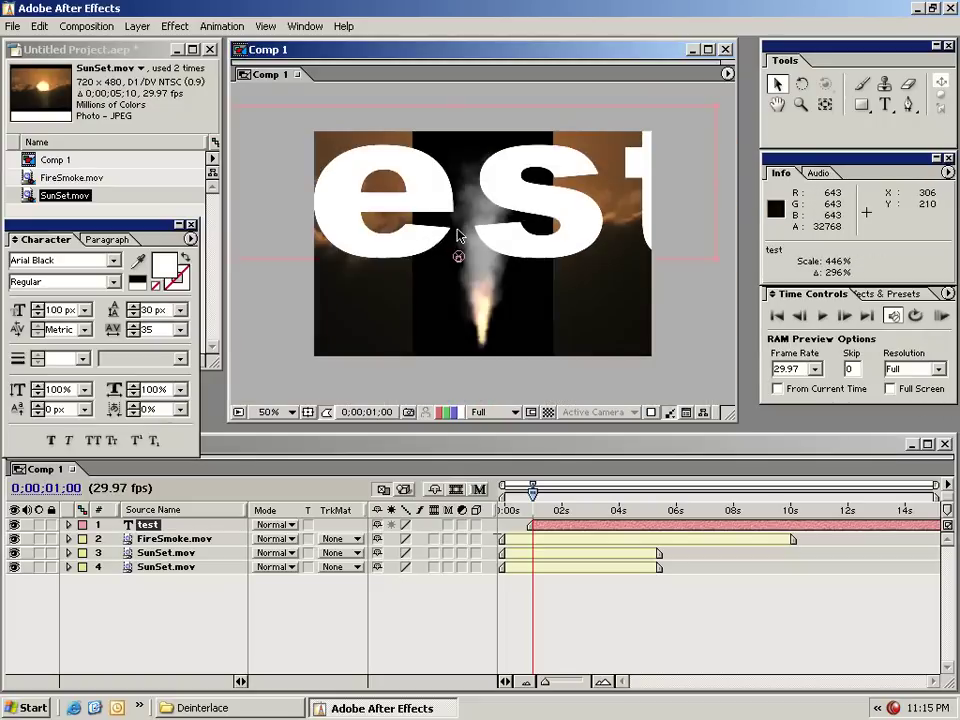
pyautogui.hotkey('ctrl', 'z')
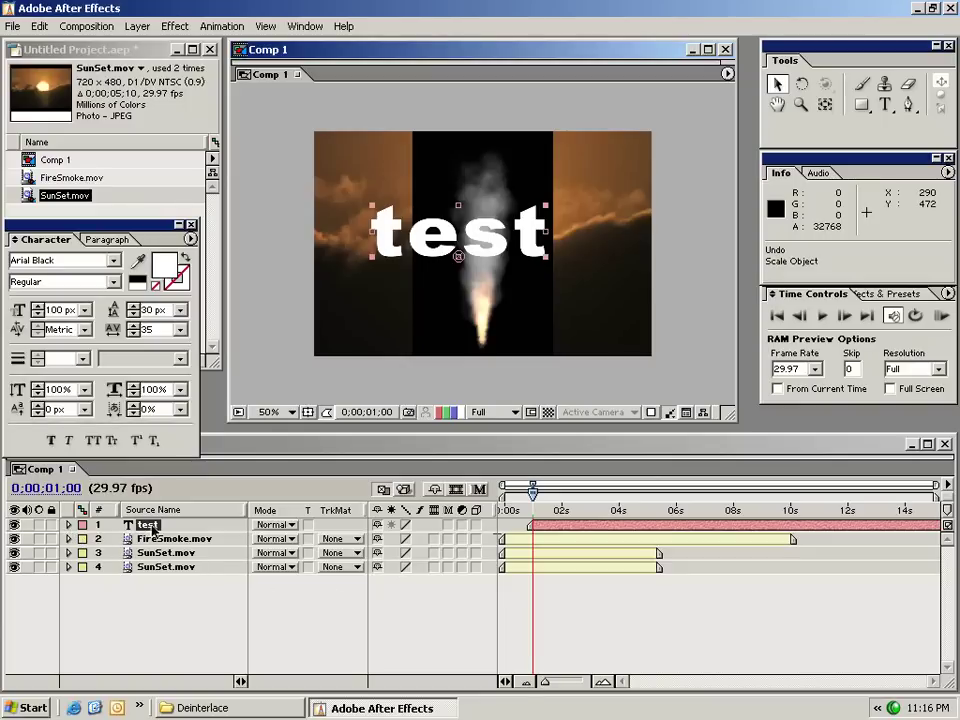
# Nudge the test text slightly right and down and reveal its Transform properties
pyautogui.moveTo(420, 238); pyautogui.dragTo(434, 245)
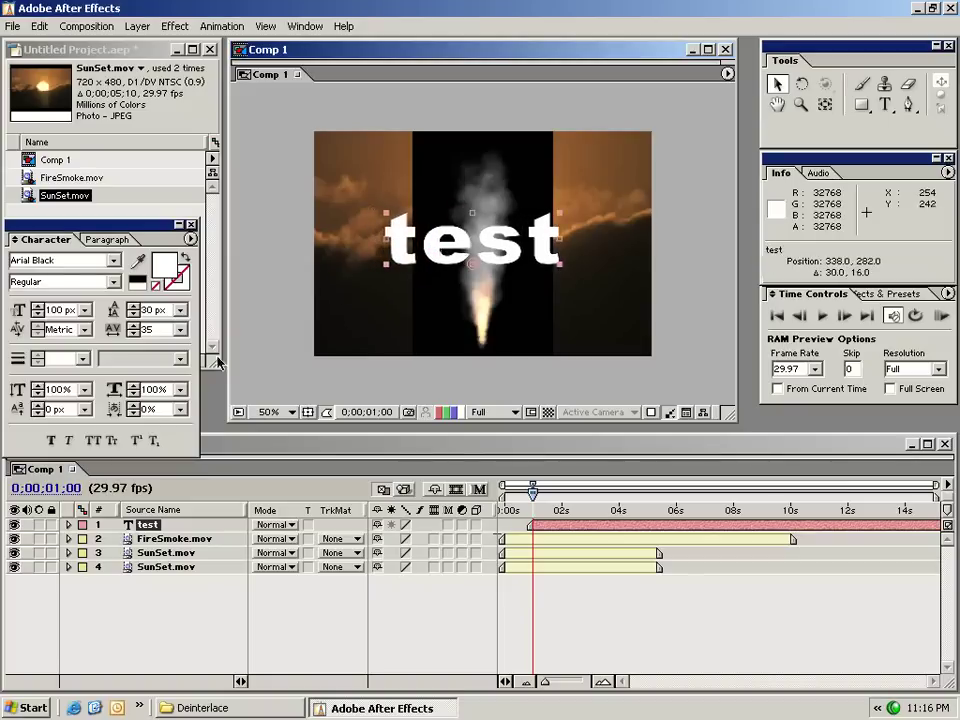
pyautogui.click(68, 525)
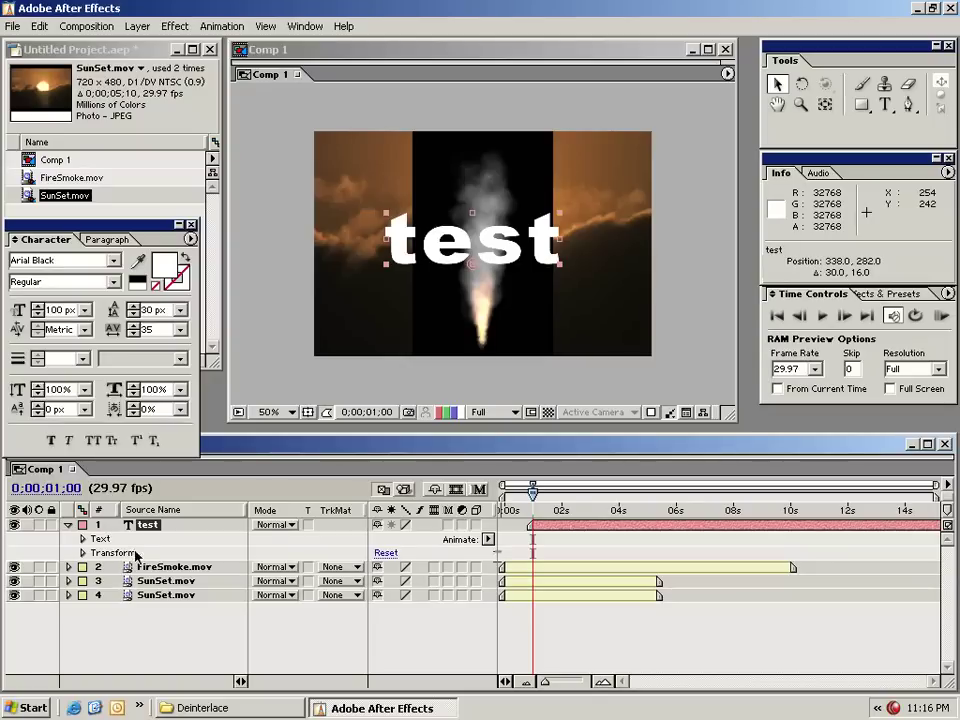
pyautogui.click(82, 553)
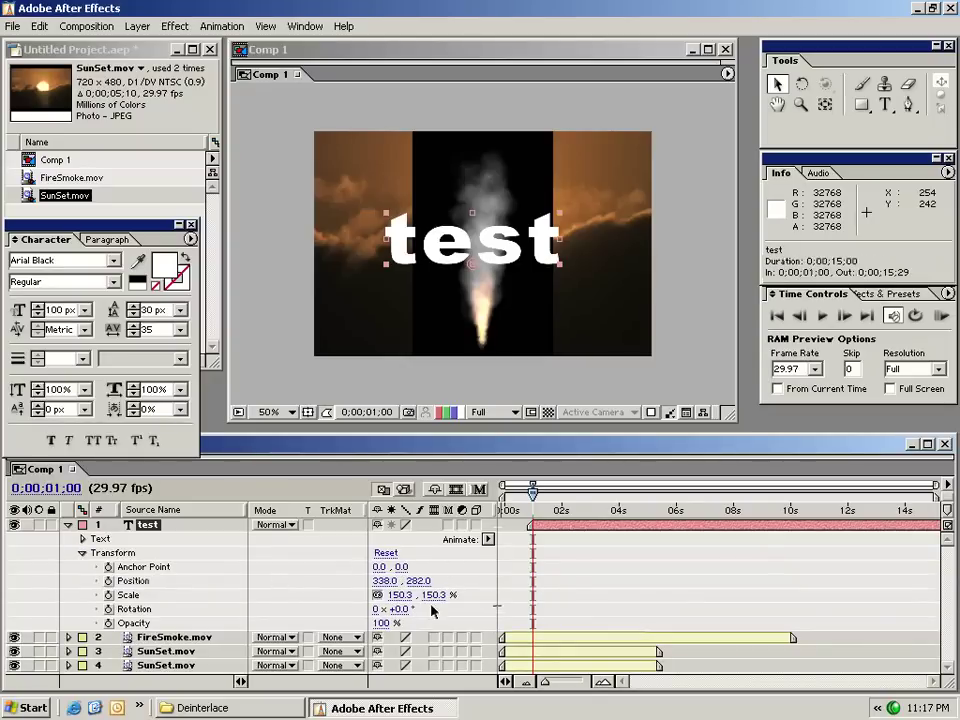
# Scrub the text's Scale and Rotation, then reset it to 100% centred at 360,240
pyautogui.moveTo(429, 595)
pyautogui.mouseDown()
pyautogui.moveTo(423, 609)
pyautogui.moveTo(408, 609)
pyautogui.moveTo(433, 579)
pyautogui.moveTo(413, 563)
pyautogui.moveTo(355, 556)
pyautogui.mouseUp()
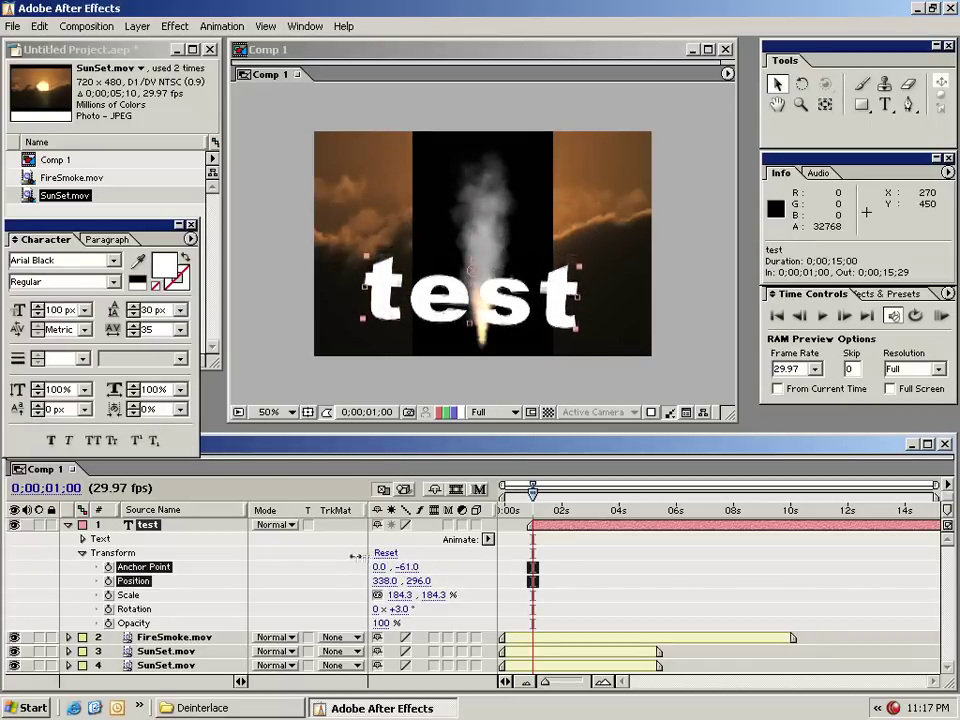
pyautogui.moveTo(432, 595)
pyautogui.mouseDown()
pyautogui.moveTo(390, 596)
pyautogui.moveTo(624, 577)
pyautogui.mouseUp()
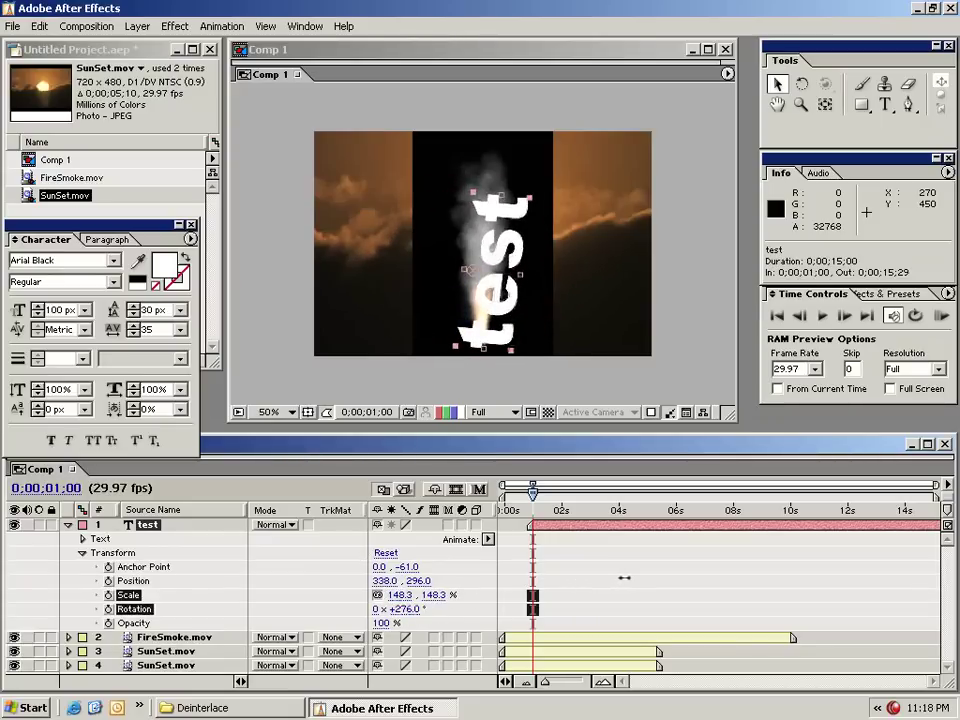
pyautogui.moveTo(616, 579); pyautogui.dragTo(413, 560)
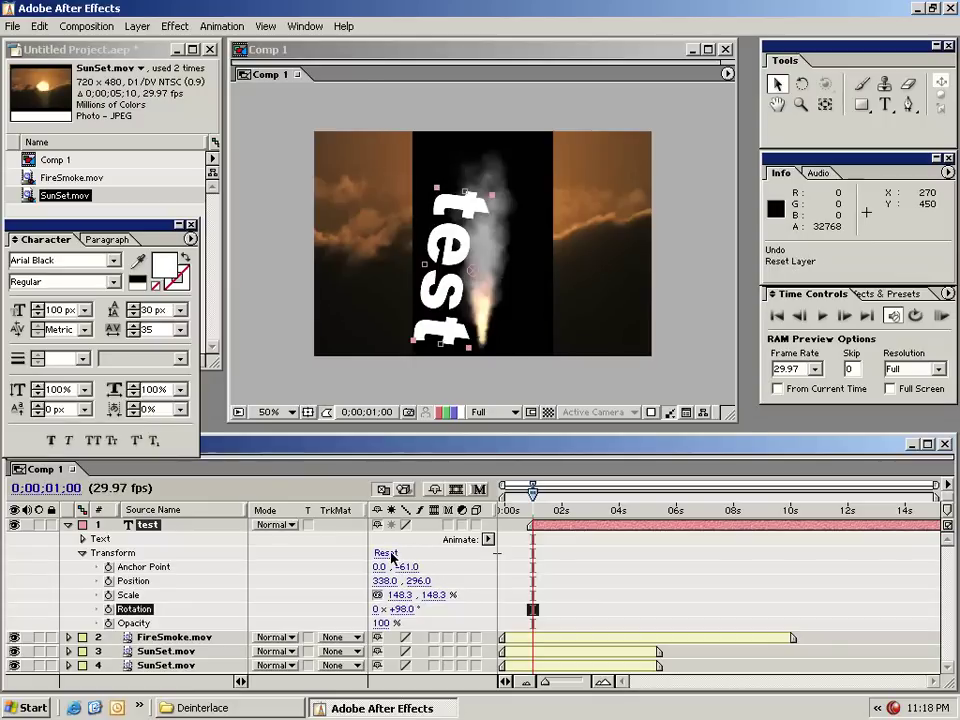
pyautogui.click(386, 554)
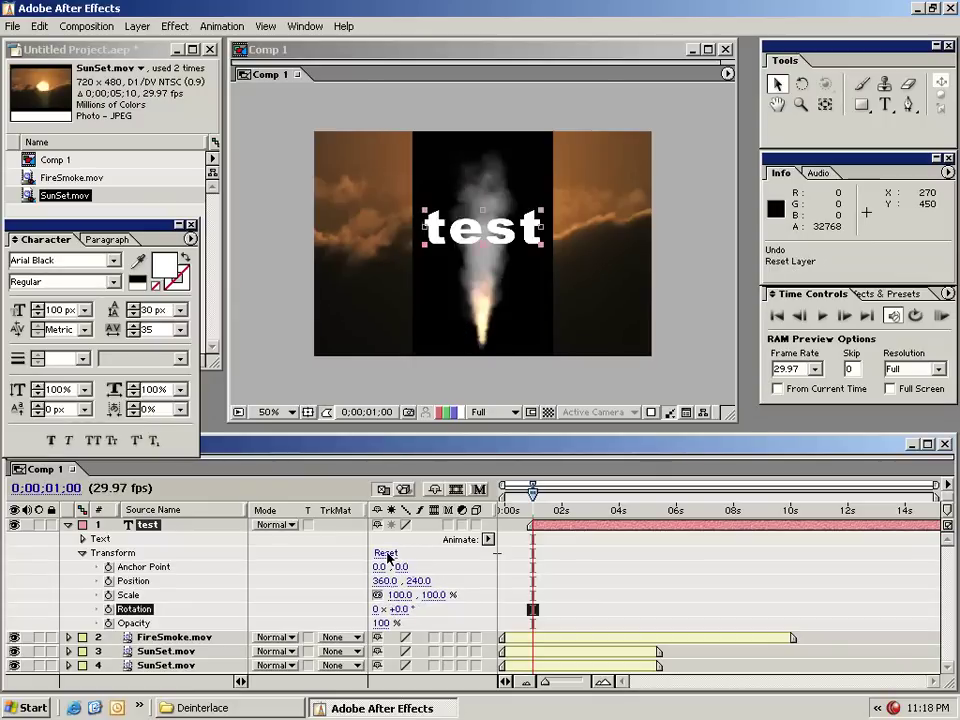
pyautogui.click(548, 557)
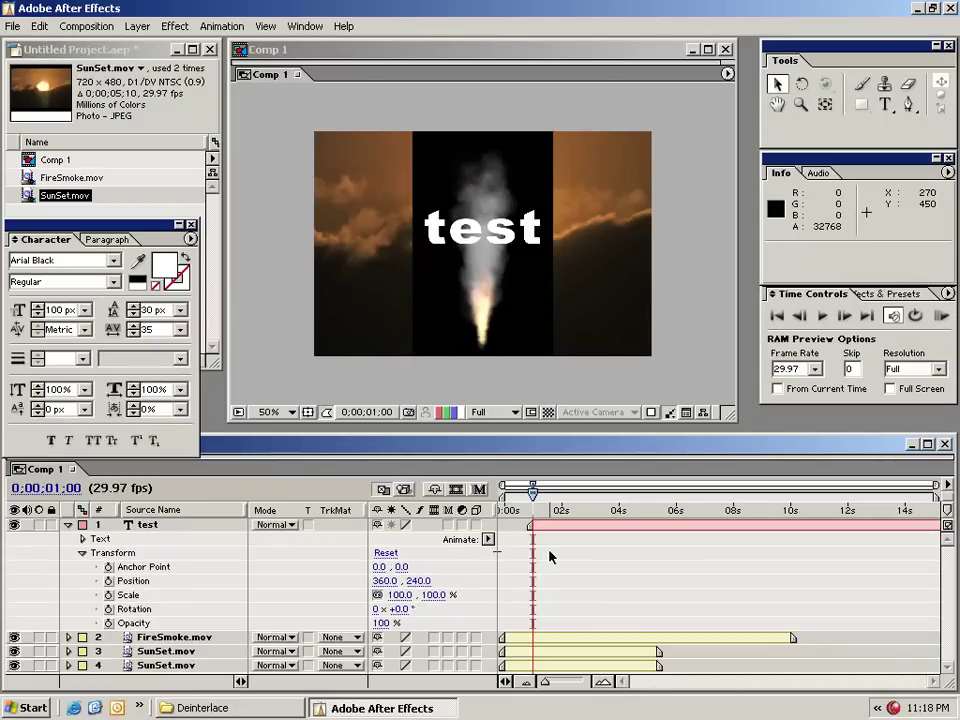
pyautogui.click(525, 236)
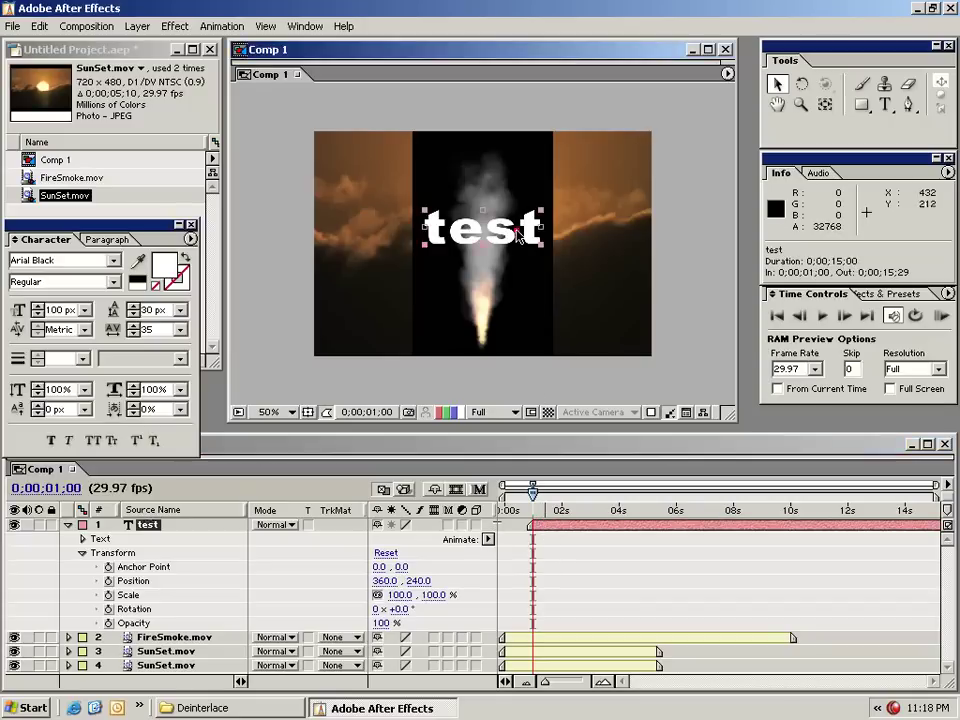
# Keyframe the test text's Position from off the left edge to the right side at 2;19
pyautogui.moveTo(525, 236)
pyautogui.mouseDown()
pyautogui.moveTo(287, 233)
pyautogui.moveTo(793, 235)
pyautogui.moveTo(532, 228)
pyautogui.moveTo(308, 249)
pyautogui.mouseUp()
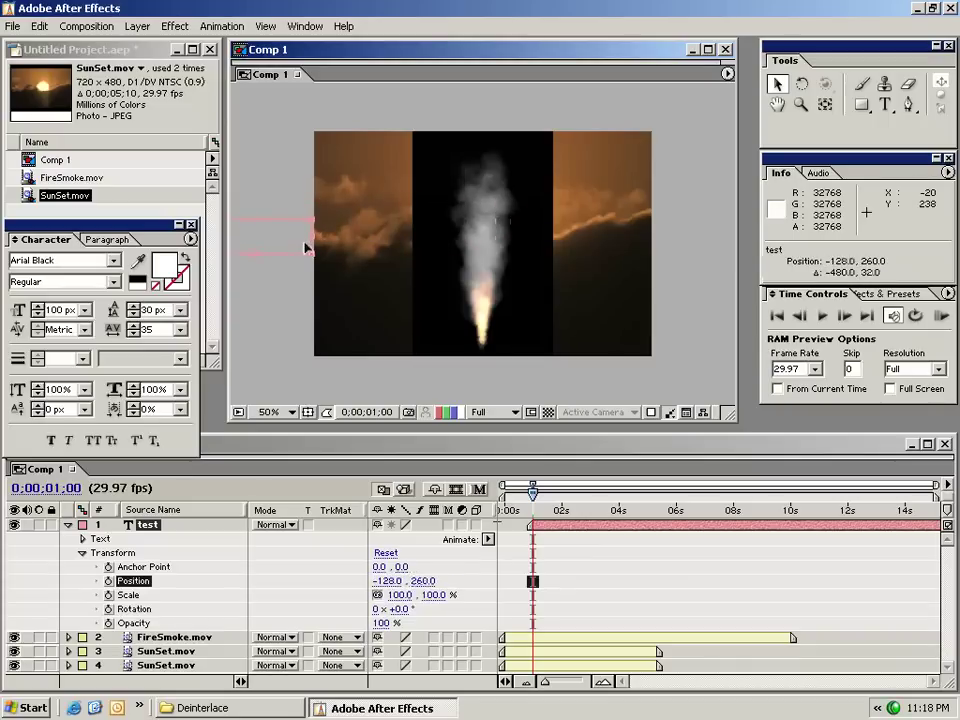
pyautogui.click(553, 535)
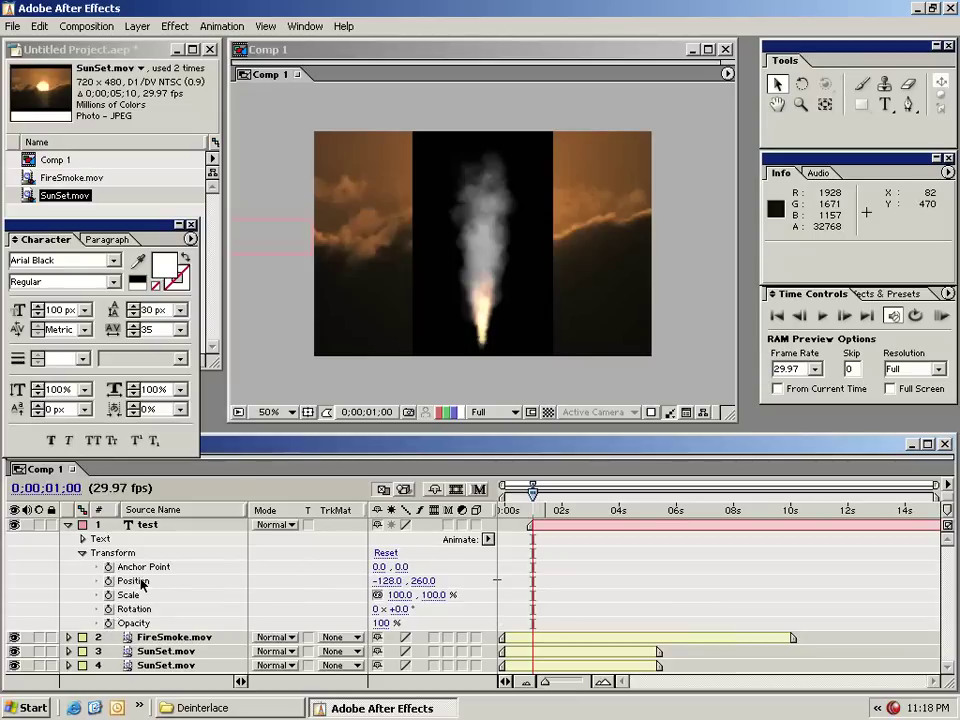
pyautogui.click(108, 581)
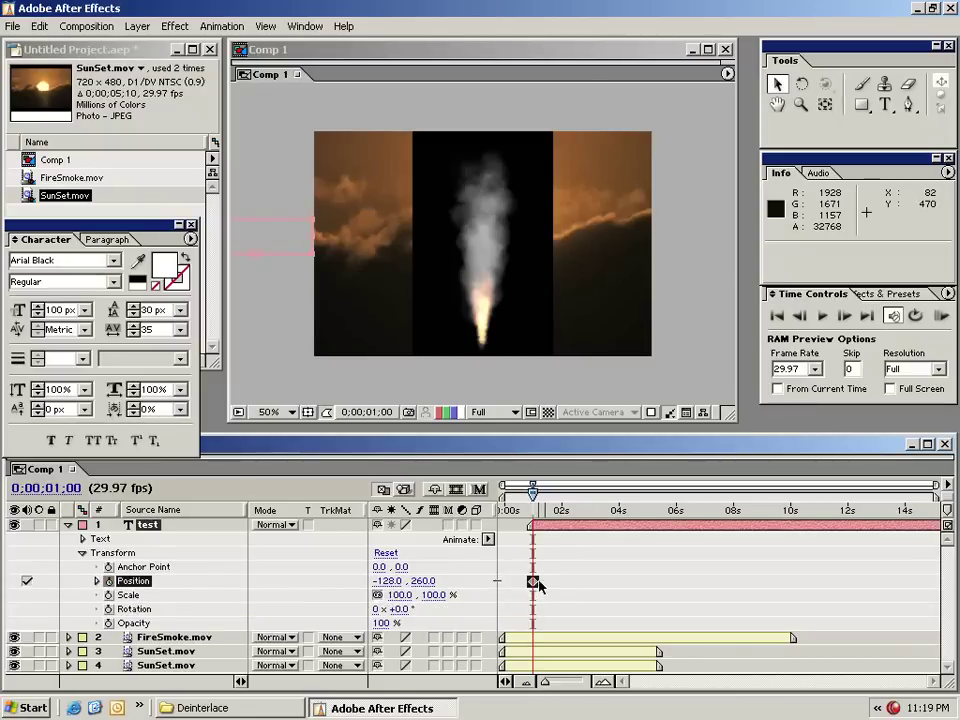
pyautogui.moveTo(532, 497); pyautogui.dragTo(580, 497)
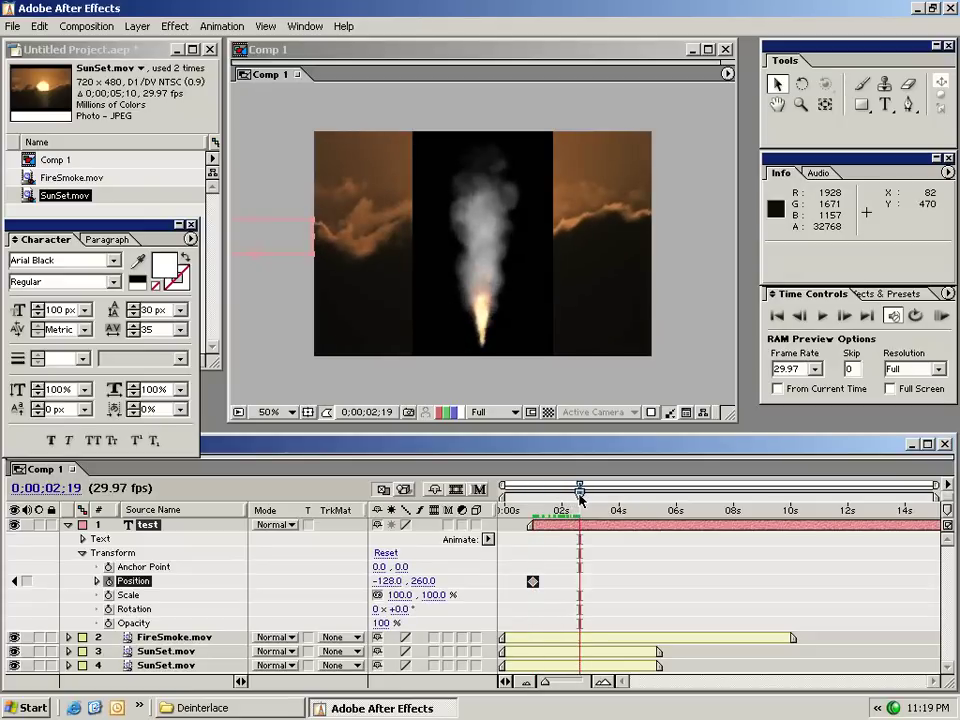
pyautogui.moveTo(240, 243)
pyautogui.mouseDown()
pyautogui.moveTo(626, 254)
pyautogui.moveTo(716, 240)
pyautogui.mouseUp()
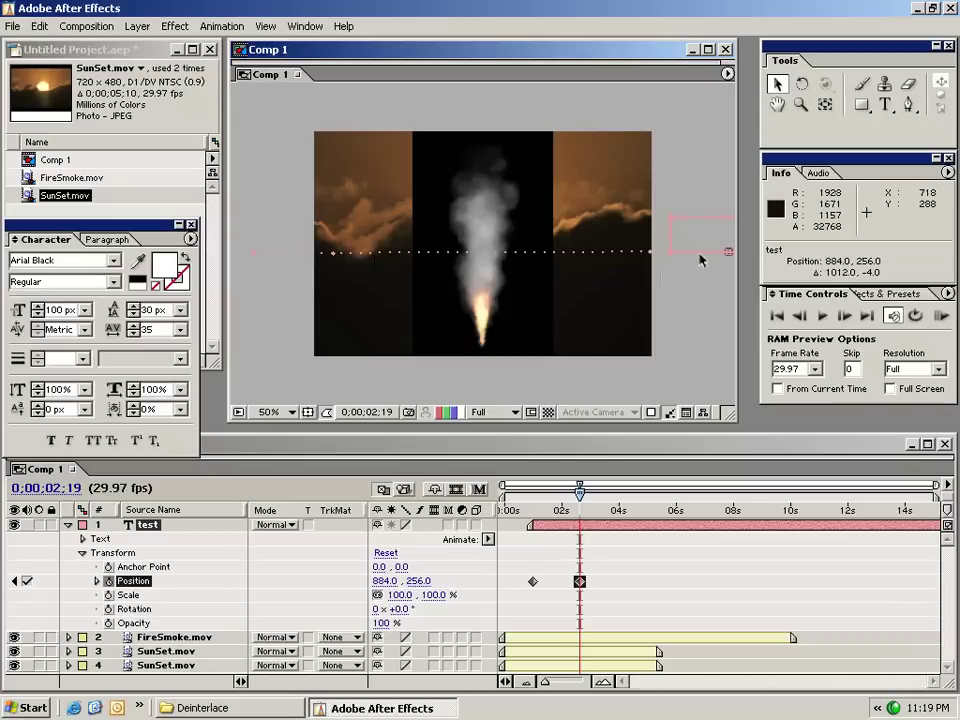
pyautogui.moveTo(580, 495)
pyautogui.mouseDown()
pyautogui.moveTo(531, 495)
pyautogui.moveTo(580, 502)
pyautogui.moveTo(536, 503)
pyautogui.moveTo(555, 500)
pyautogui.mouseUp()
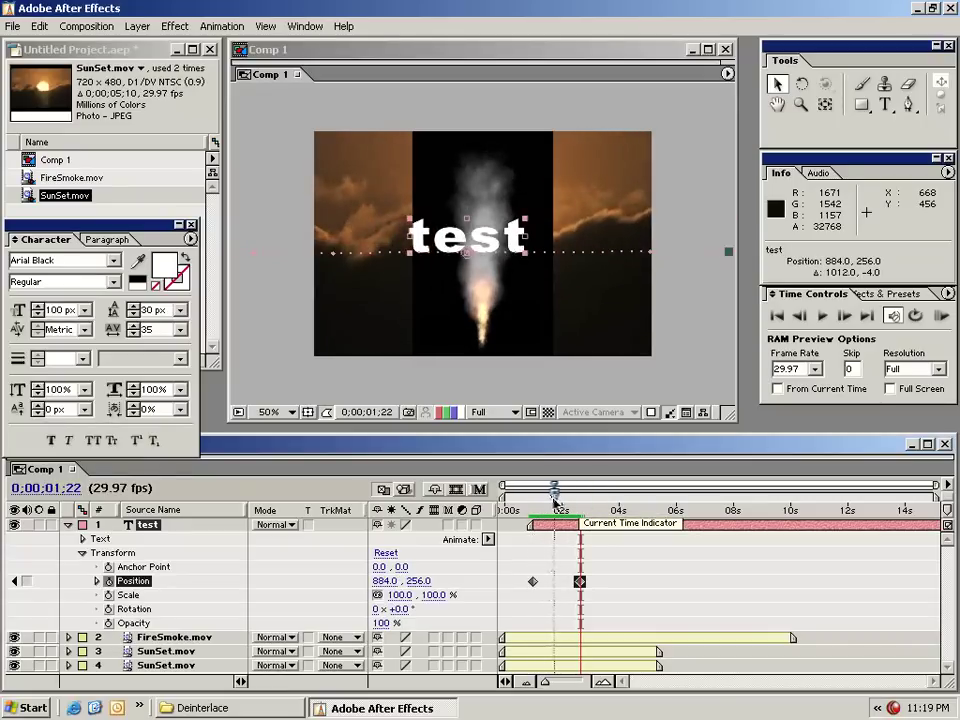
# Turn on the test layer's Motion Blur switch and the comp's Enable Motion Blur
pyautogui.click(448, 526)
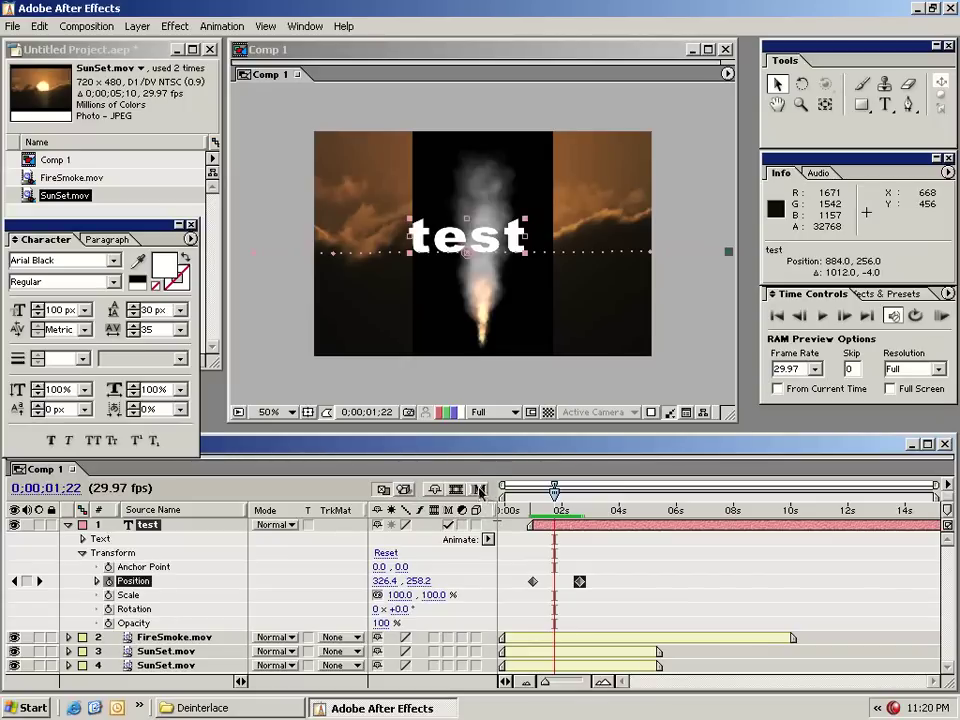
pyautogui.click(480, 490)
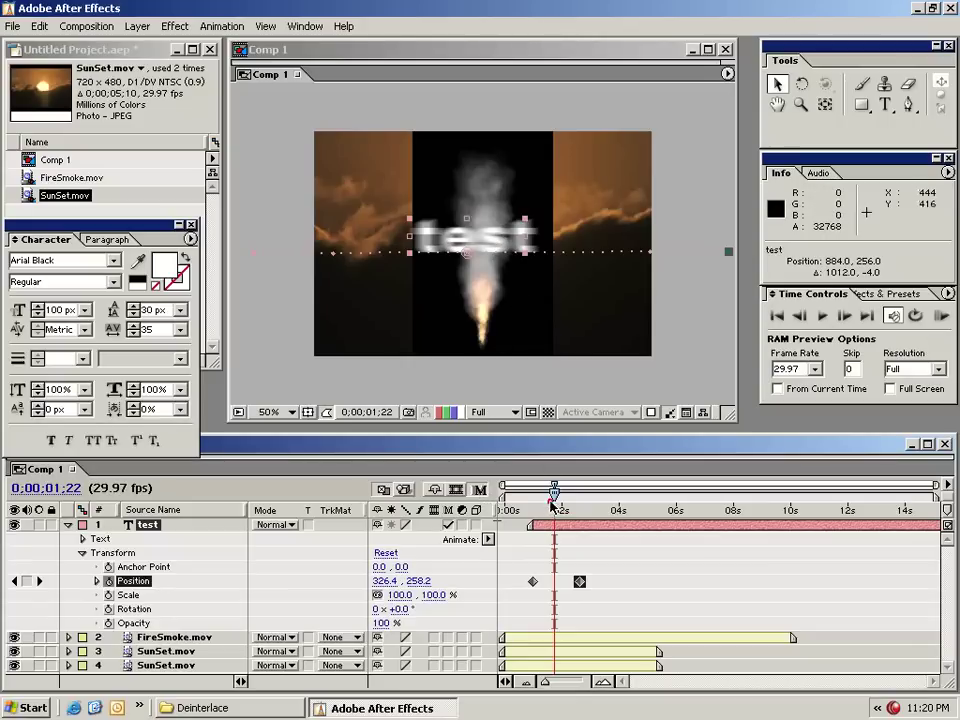
pyautogui.moveTo(551, 505)
pyautogui.mouseDown()
pyautogui.moveTo(540, 505)
pyautogui.moveTo(578, 503)
pyautogui.moveTo(545, 500)
pyautogui.mouseUp()
# Step through the slide, then select and delete the test text's Position keyframes
pyautogui.click(596, 583)
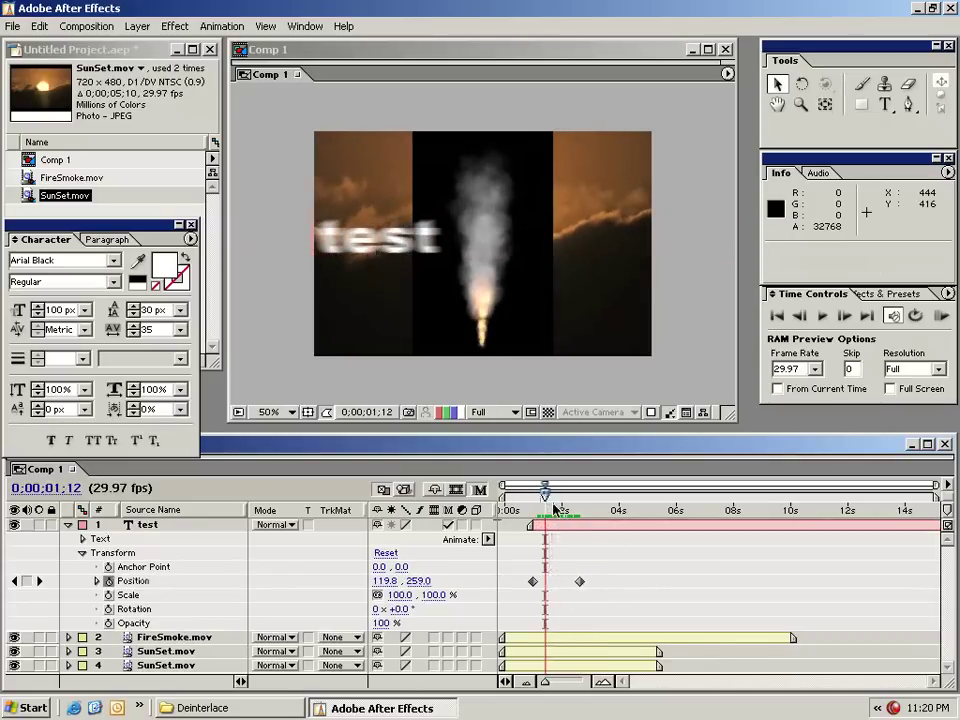
pyautogui.press('pagedown')
pyautogui.press('pagedown')
pyautogui.press('pagedown')
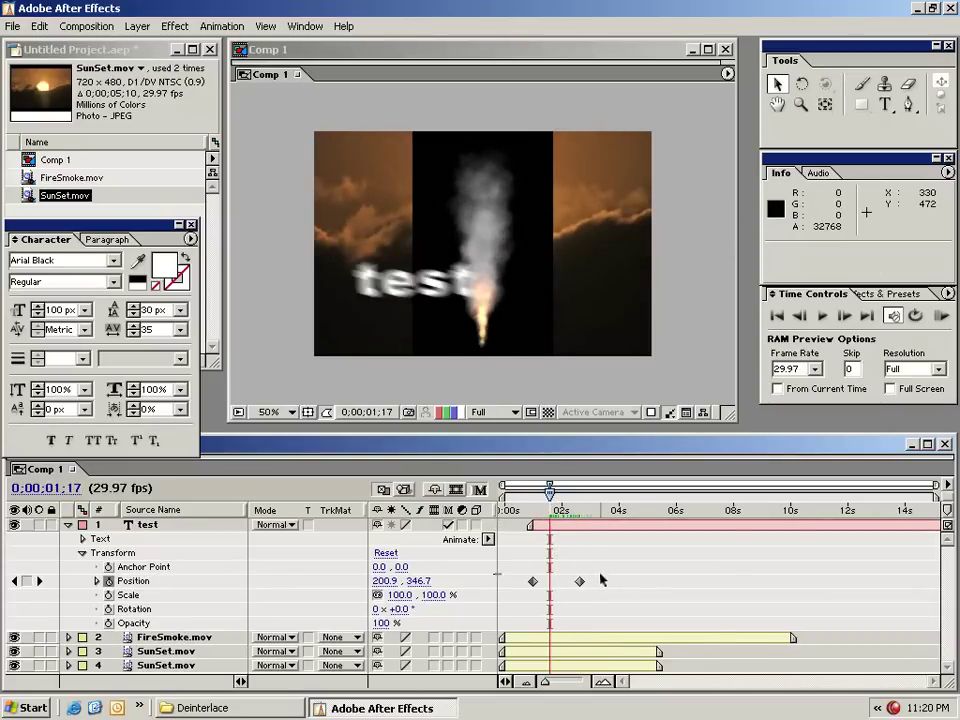
pyautogui.moveTo(624, 561); pyautogui.dragTo(512, 604)
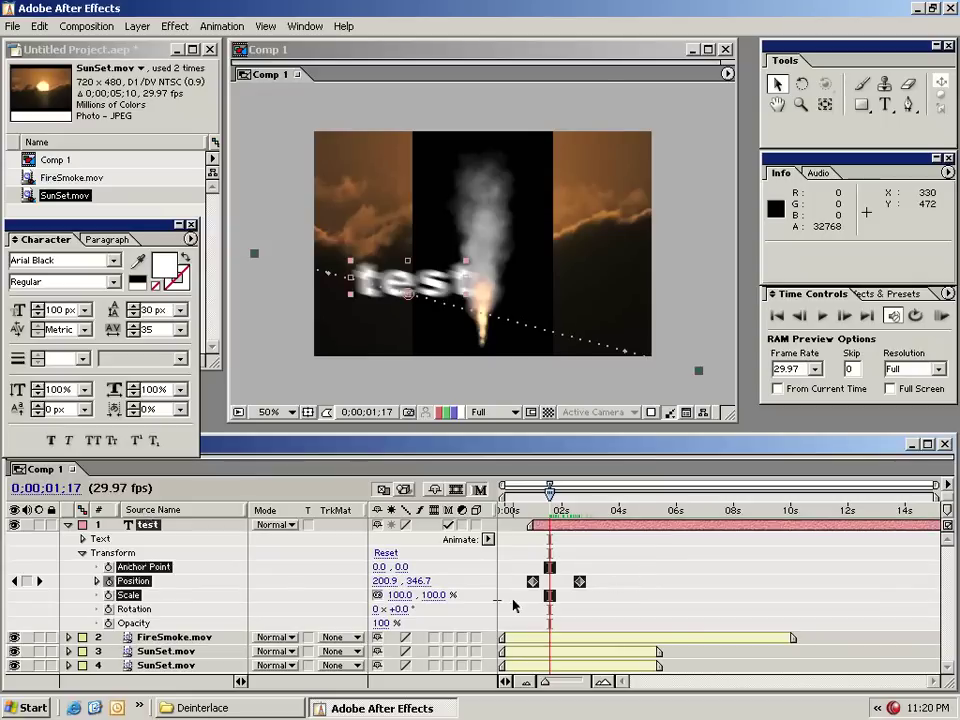
pyautogui.press('Delete')
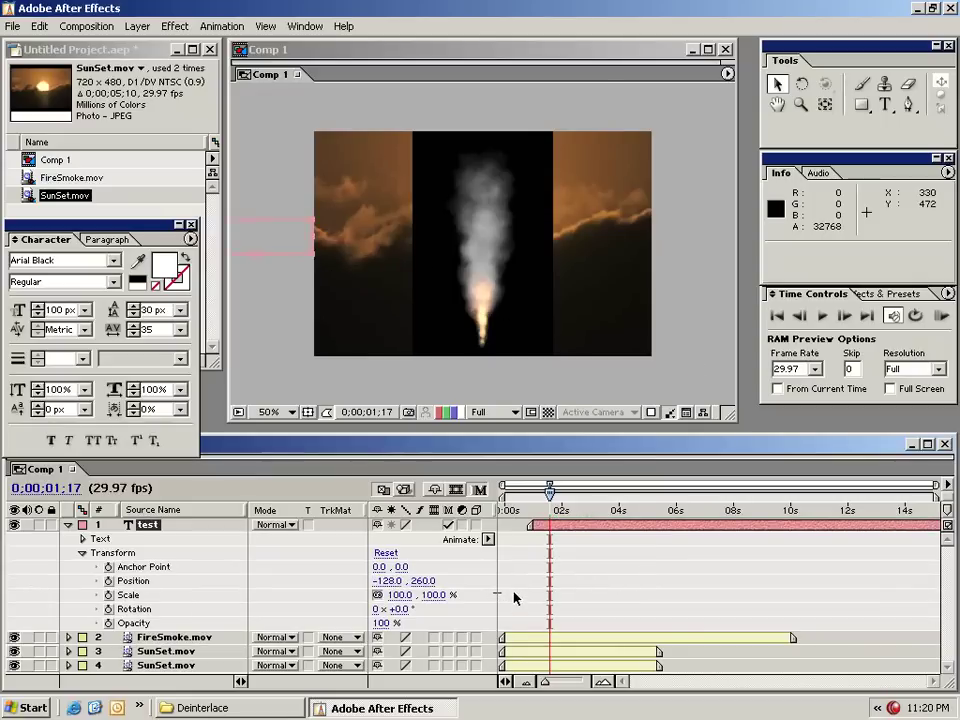
# Reset the text's transform and keyframe its Opacity at 0% near 0;00;01;01
pyautogui.click(384, 553)
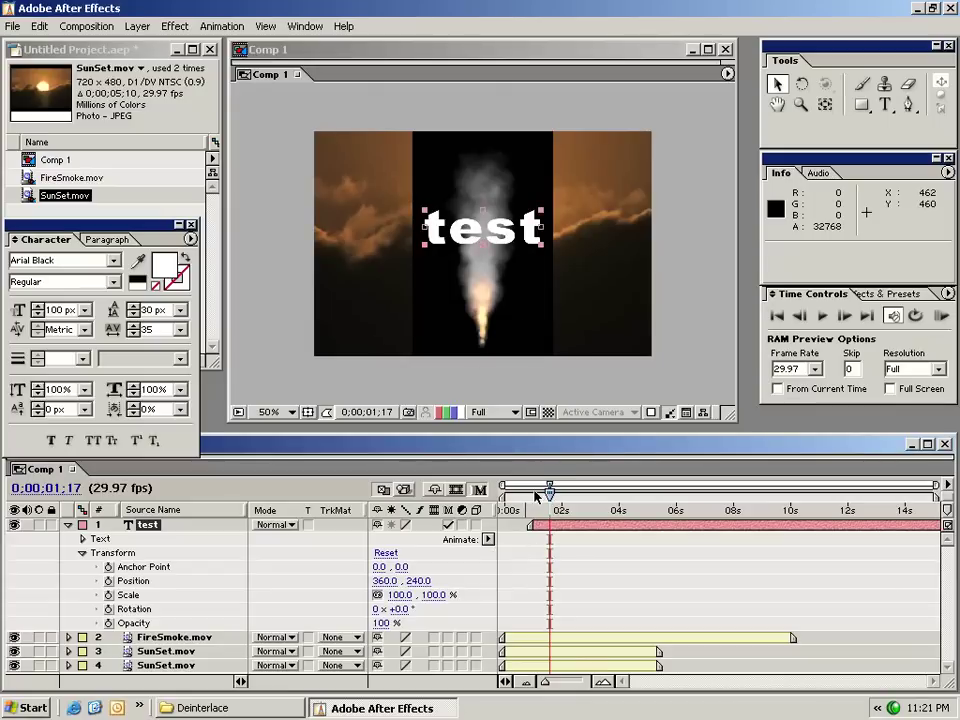
pyautogui.moveTo(533, 495); pyautogui.dragTo(533, 508)
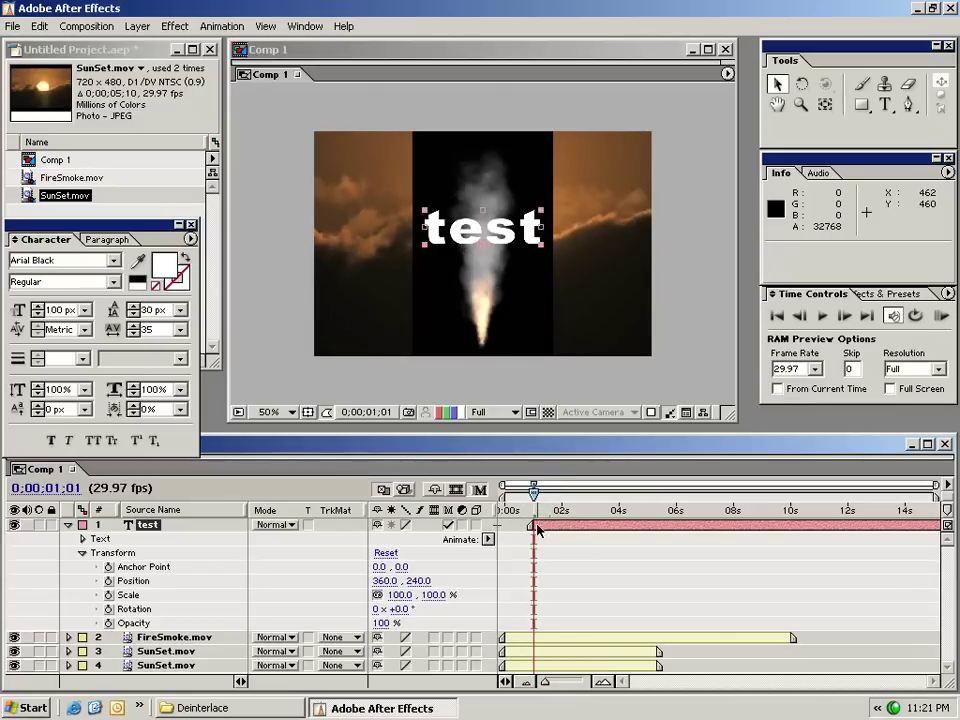
pyautogui.click(110, 624)
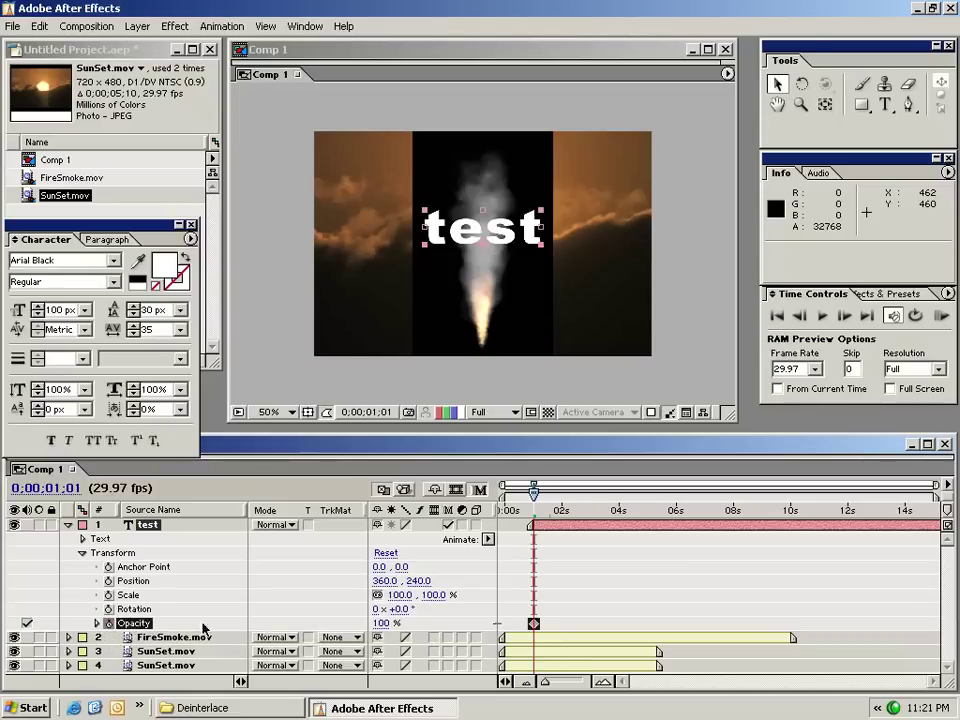
pyautogui.click(381, 623)
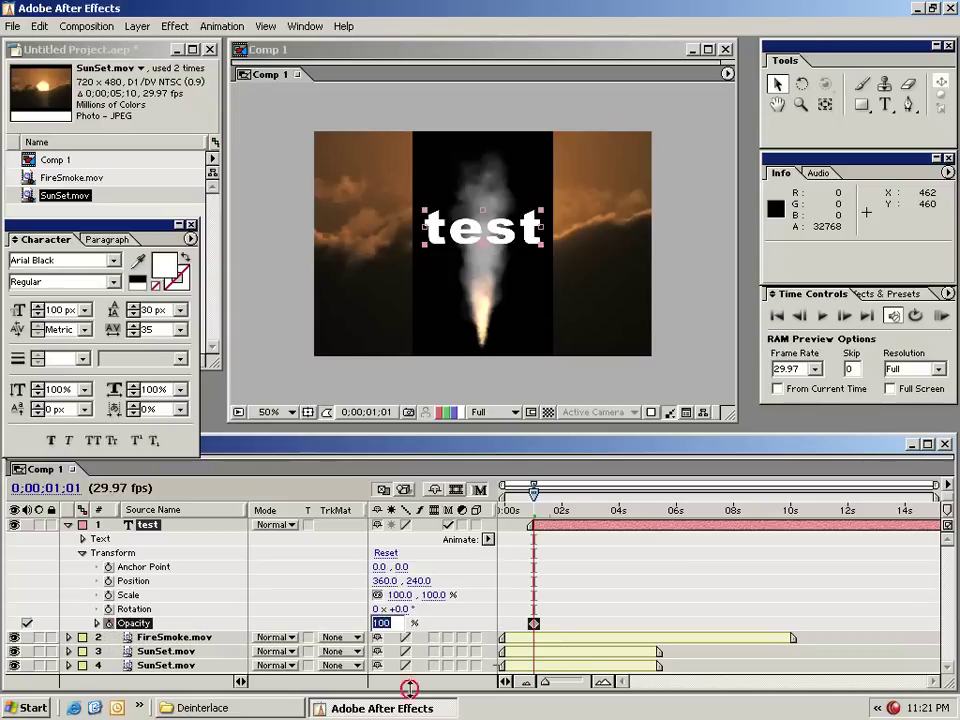
pyautogui.write('0')
pyautogui.press('Return')
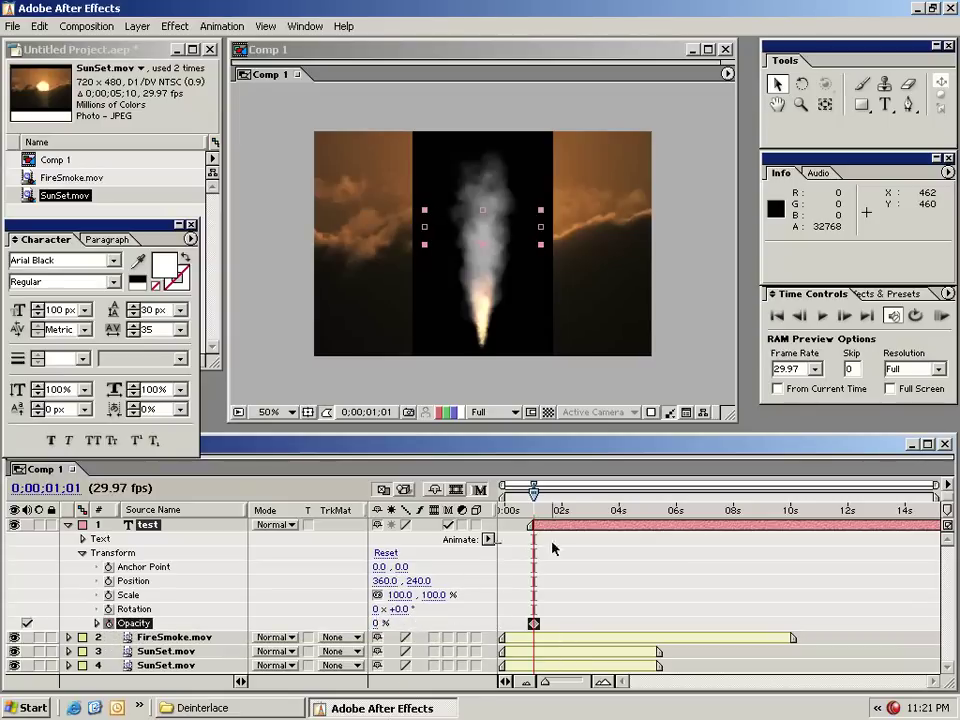
# Set Opacity to 100% at about 0;00;02;03 and preview the fade-in
pyautogui.moveTo(533, 512); pyautogui.dragTo(563, 513)
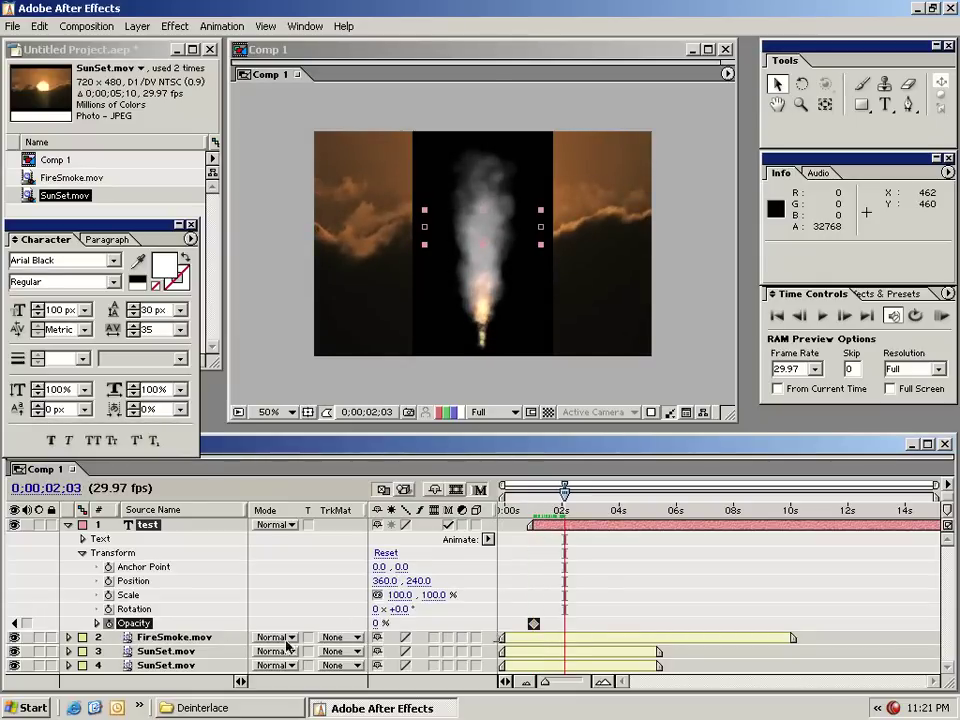
pyautogui.moveTo(380, 623); pyautogui.dragTo(540, 615)
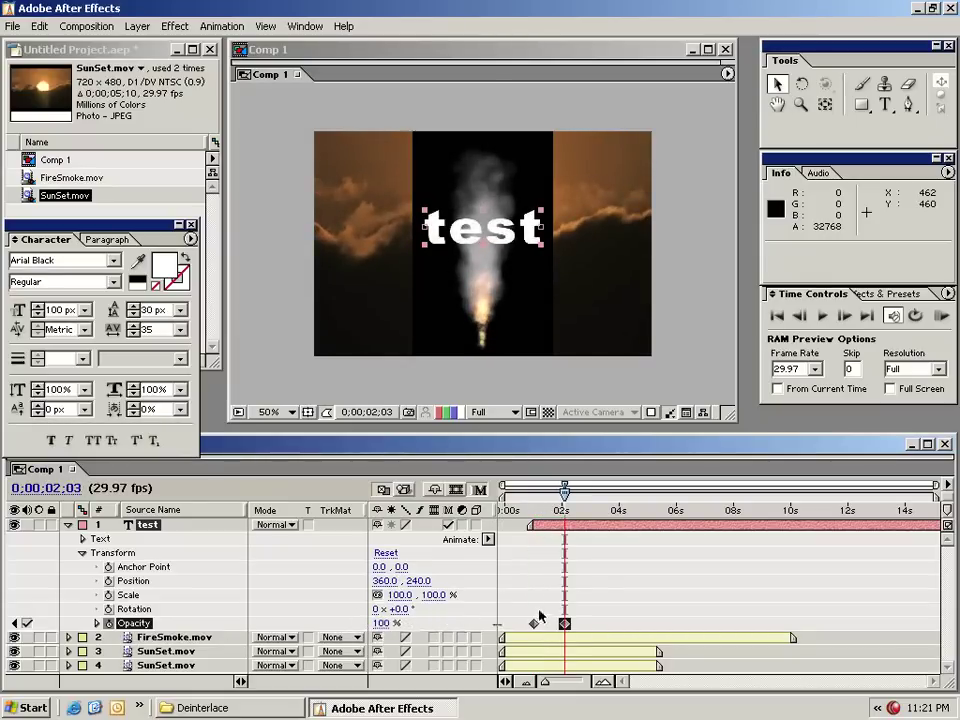
pyautogui.click(575, 556)
pyautogui.moveTo(525, 515); pyautogui.dragTo(568, 508)
pyautogui.moveTo(547, 508)
pyautogui.mouseDown()
pyautogui.moveTo(538, 508)
pyautogui.moveTo(568, 508)
pyautogui.moveTo(544, 508)
pyautogui.mouseUp()
# Delete the test text layer and drag FireSmoke off the frame's right edge
pyautogui.press('Delete')
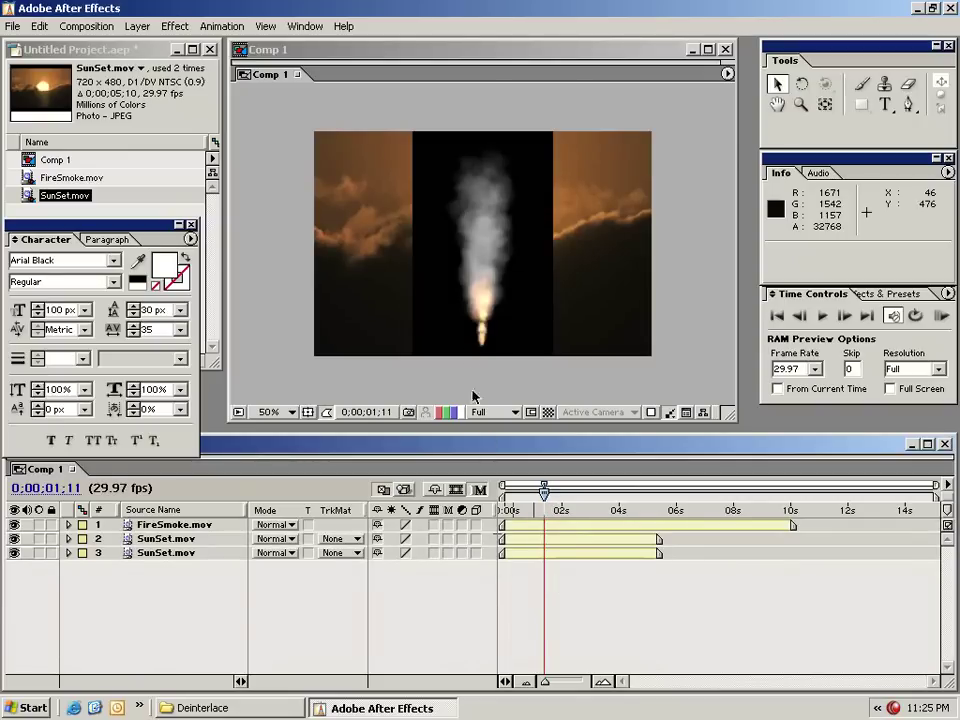
pyautogui.click(467, 306)
pyautogui.moveTo(467, 306); pyautogui.dragTo(697, 295)
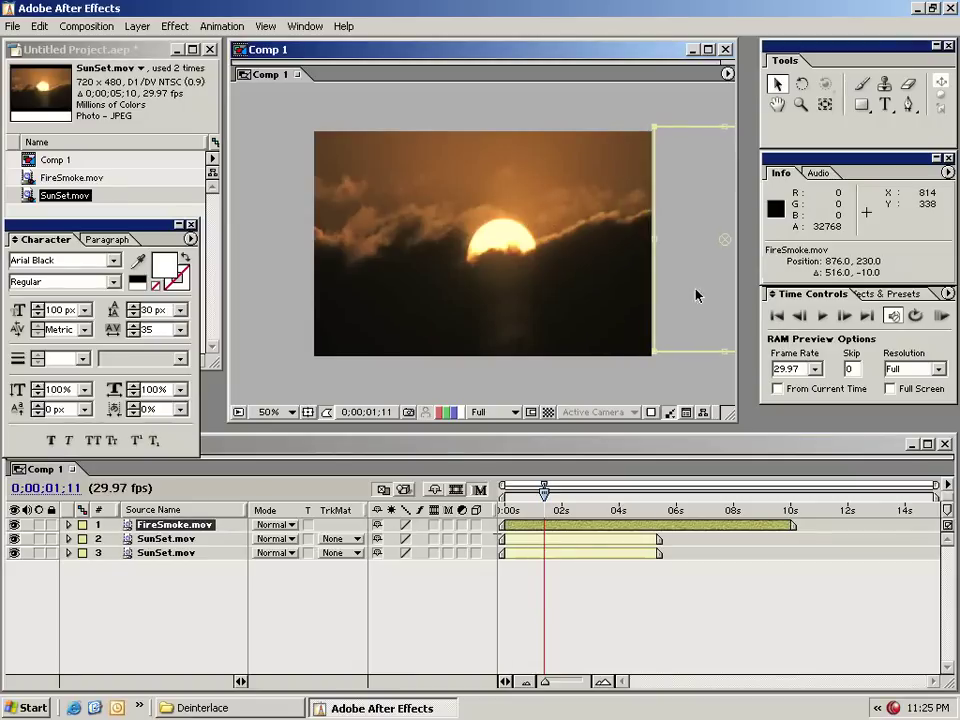
# Time-stretch the upper SunSet.mov layer to 5%, preview it, and return to the start
pyautogui.click(170, 539)
pyautogui.click(538, 532)
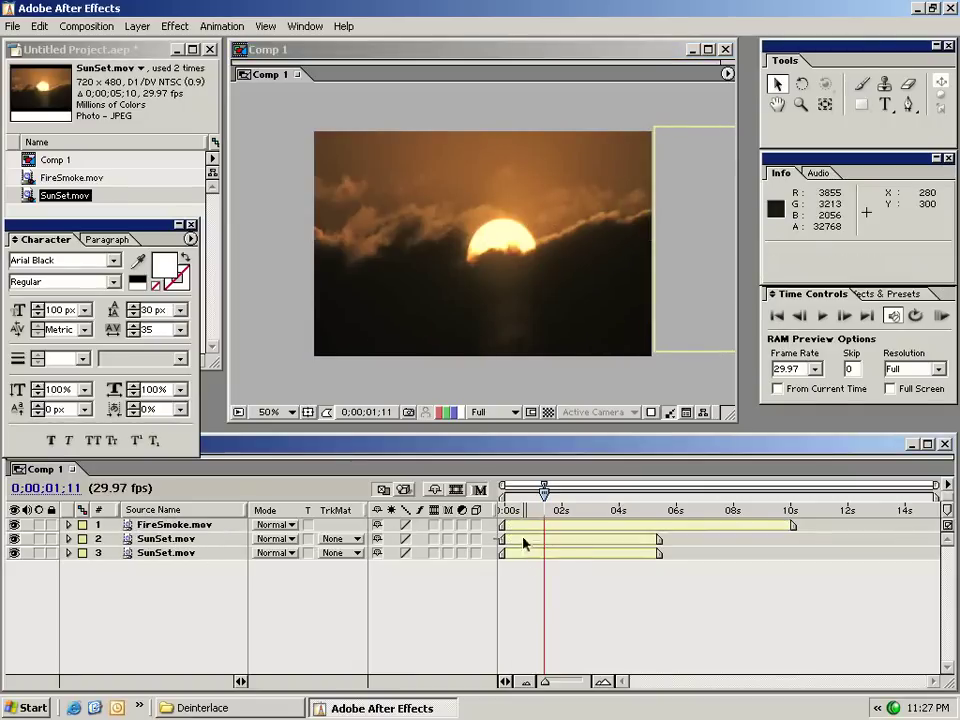
pyautogui.click(523, 540)
pyautogui.click(138, 27)
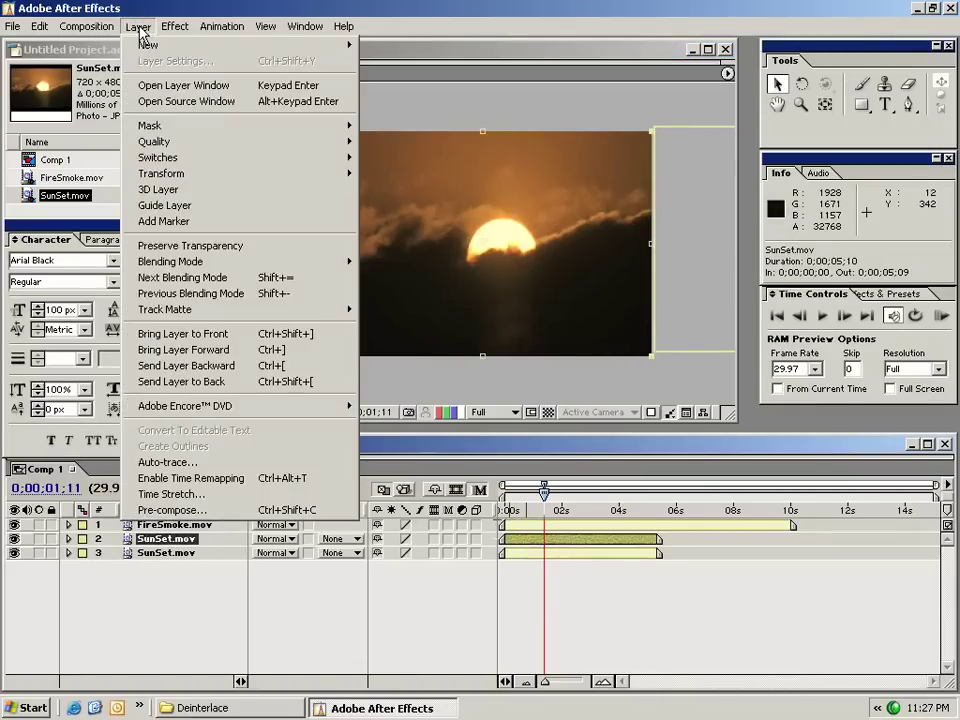
pyautogui.click(268, 496)
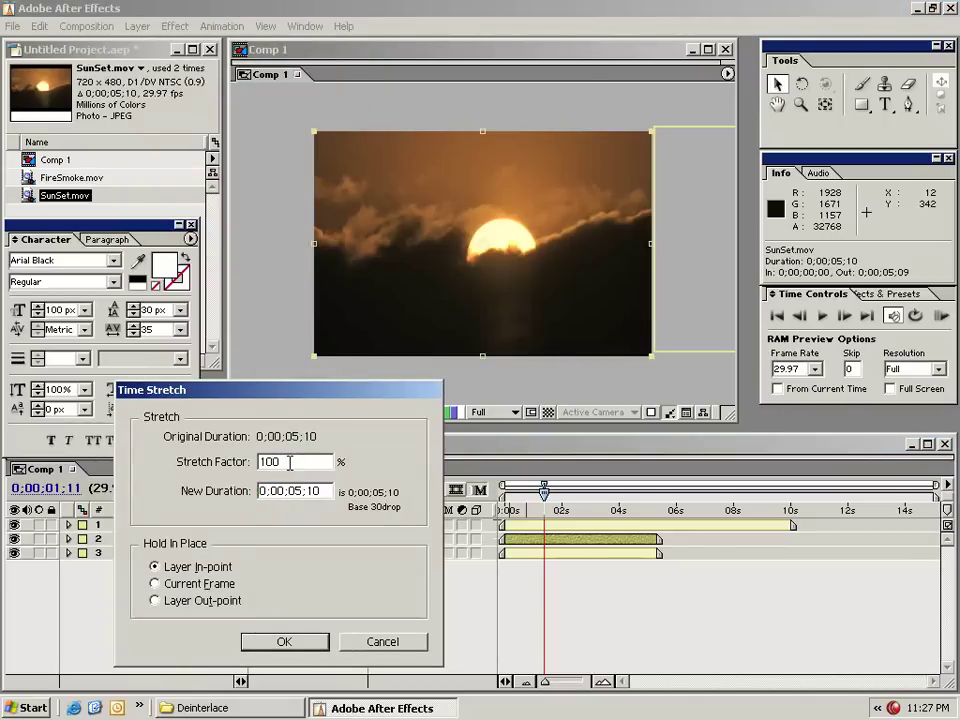
pyautogui.moveTo(289, 462); pyautogui.dragTo(263, 462)
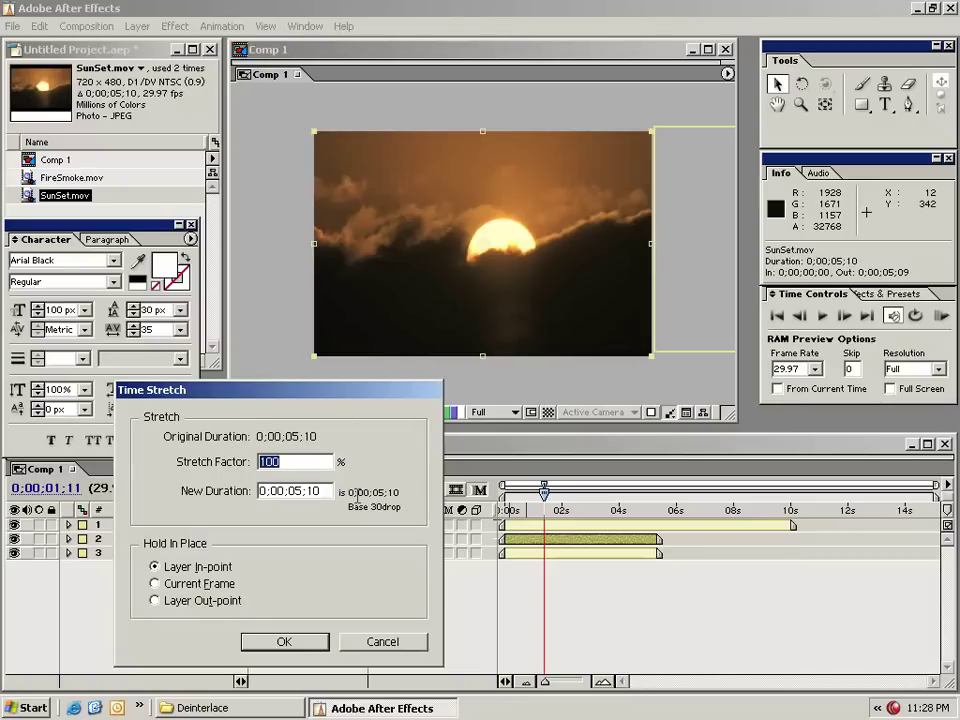
pyautogui.write('50')
pyautogui.click(283, 641)
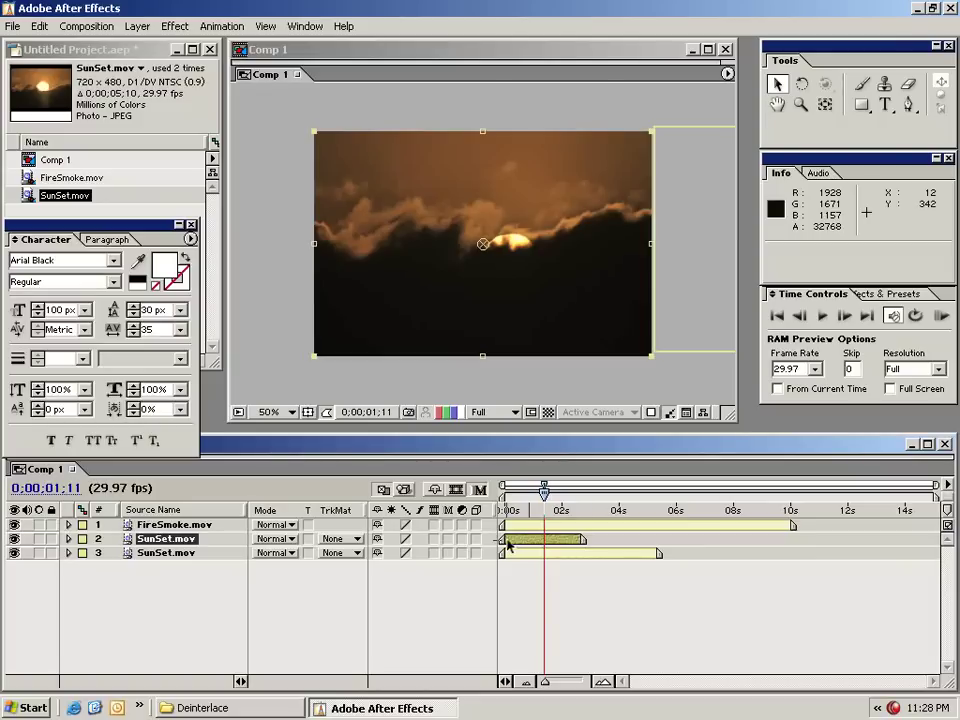
pyautogui.moveTo(548, 506)
pyautogui.mouseDown()
pyautogui.moveTo(574, 508)
pyautogui.moveTo(505, 510)
pyautogui.mouseUp()
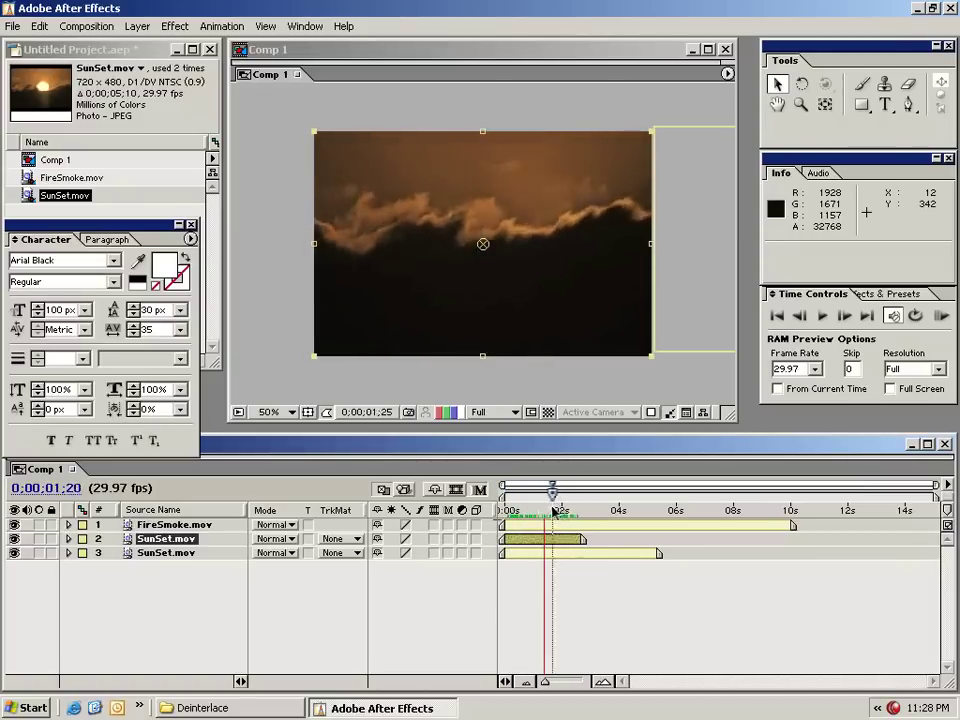
pyautogui.click(522, 588)
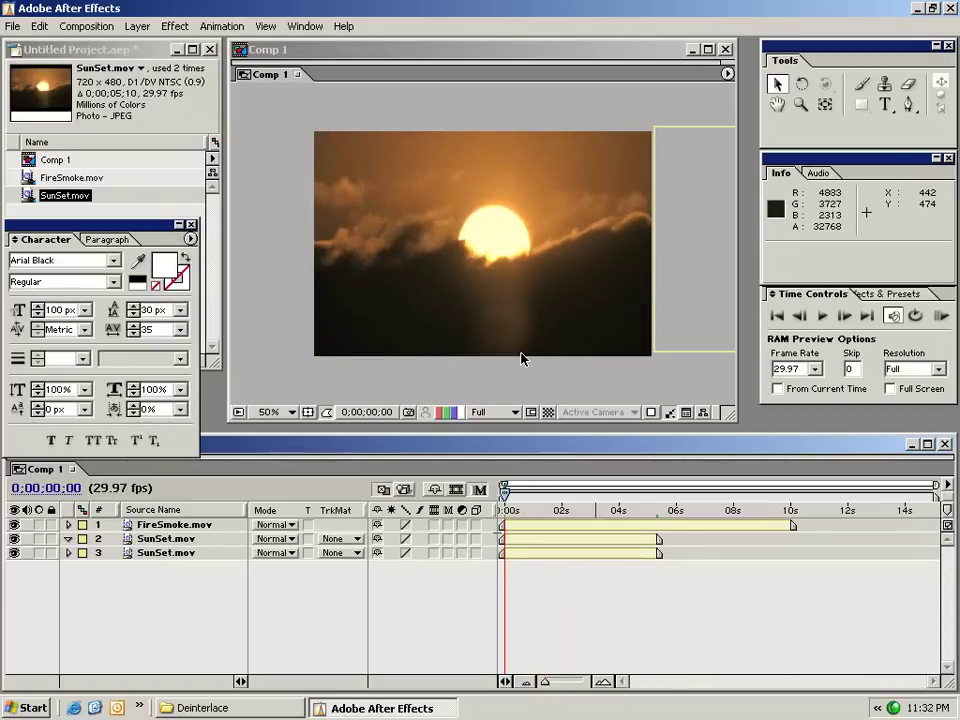
# Delete the bottom SunSet.mov and FireSmoke.mov layers, then preview the remaining clip
pyautogui.click(160, 554)
pyautogui.press('Delete')
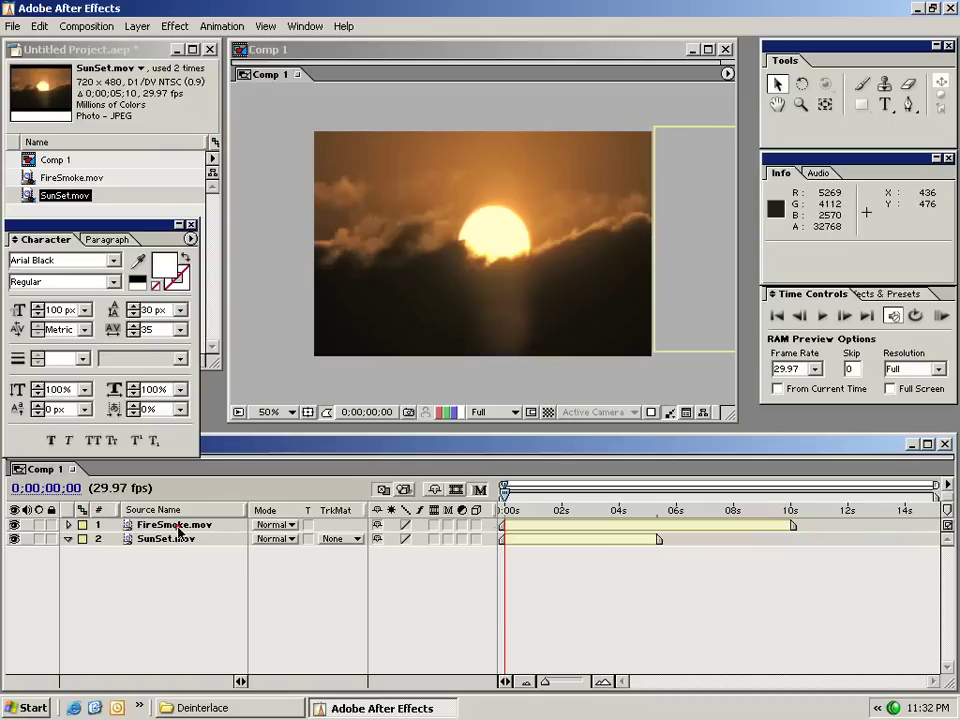
pyautogui.click(170, 525)
pyautogui.press('Delete')
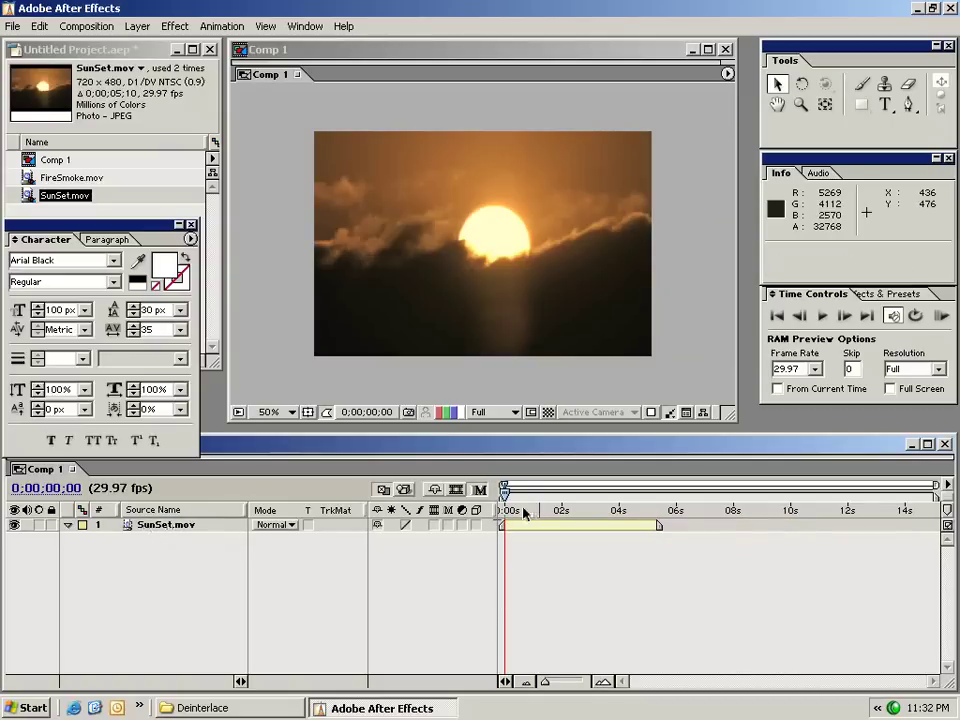
pyautogui.moveTo(524, 513)
pyautogui.mouseDown()
pyautogui.moveTo(617, 521)
pyautogui.moveTo(505, 515)
pyautogui.mouseUp()
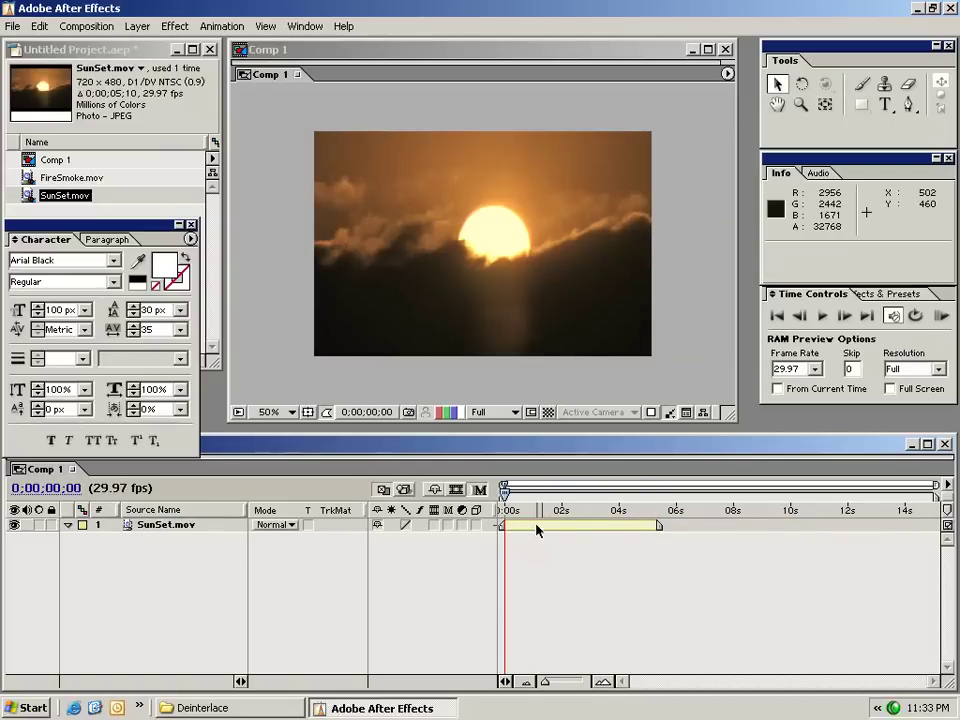
# Draw a rectangular mask around the sun on the SunSet.mov layer
pyautogui.click(538, 530)
pyautogui.click(864, 108)
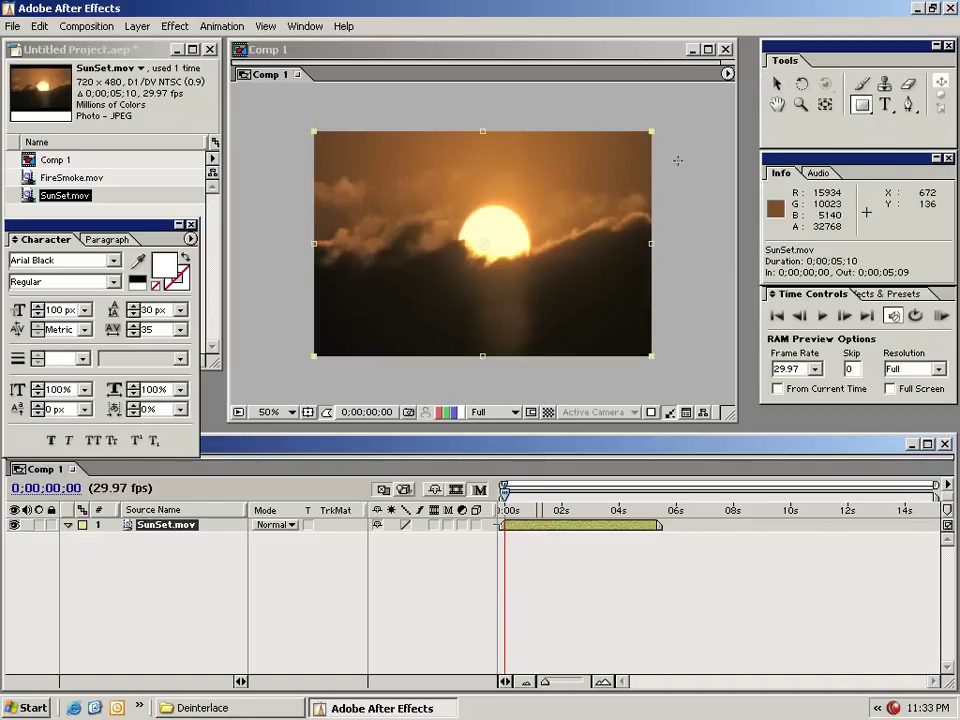
pyautogui.moveTo(333, 150); pyautogui.dragTo(551, 286)
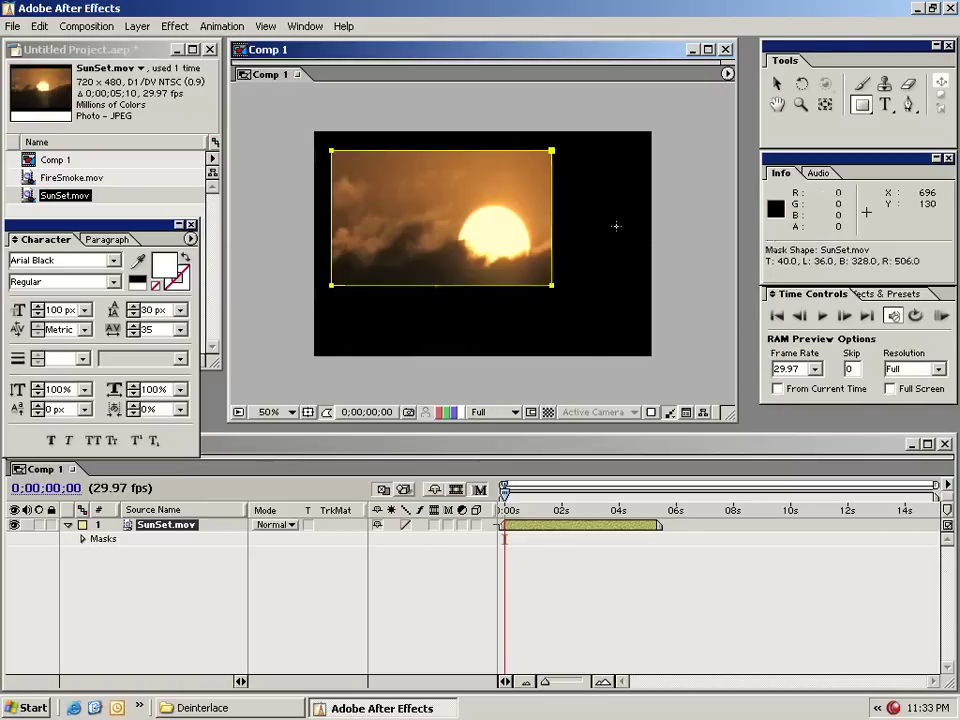
pyautogui.press('v')
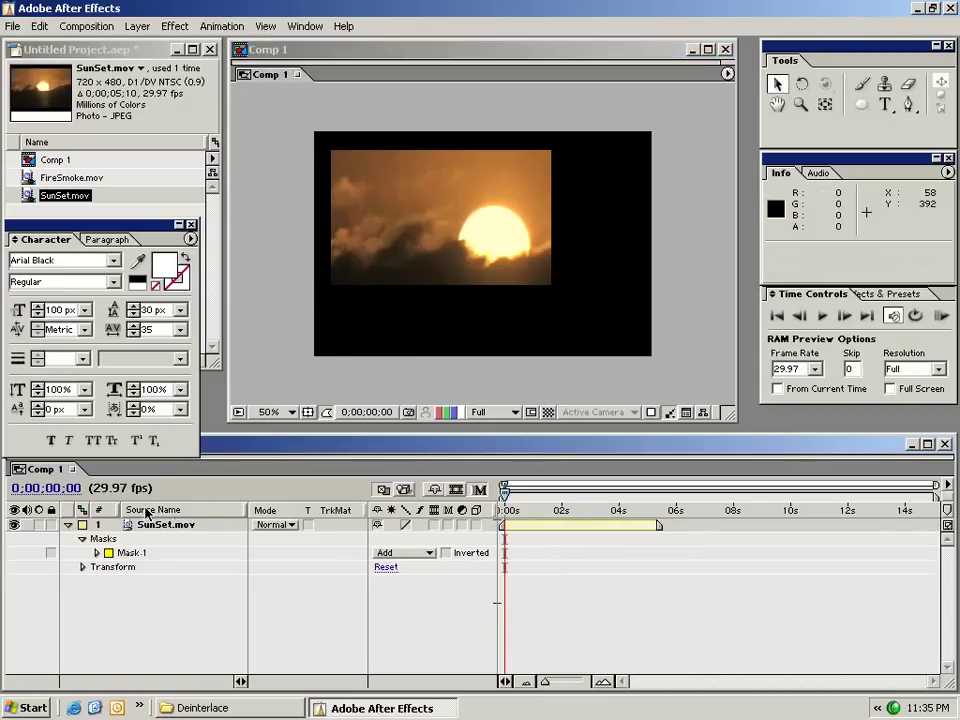
# Try Subtract then Add mask modes, raise feather and expansion, then delete Mask 1
pyautogui.click(97, 553)
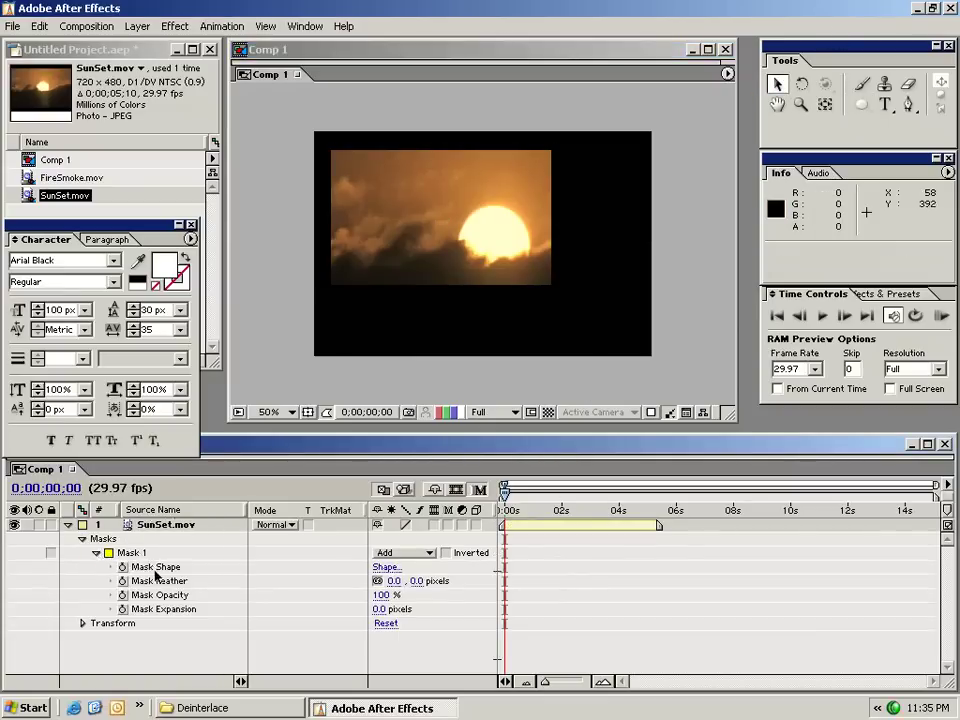
pyautogui.click(409, 552)
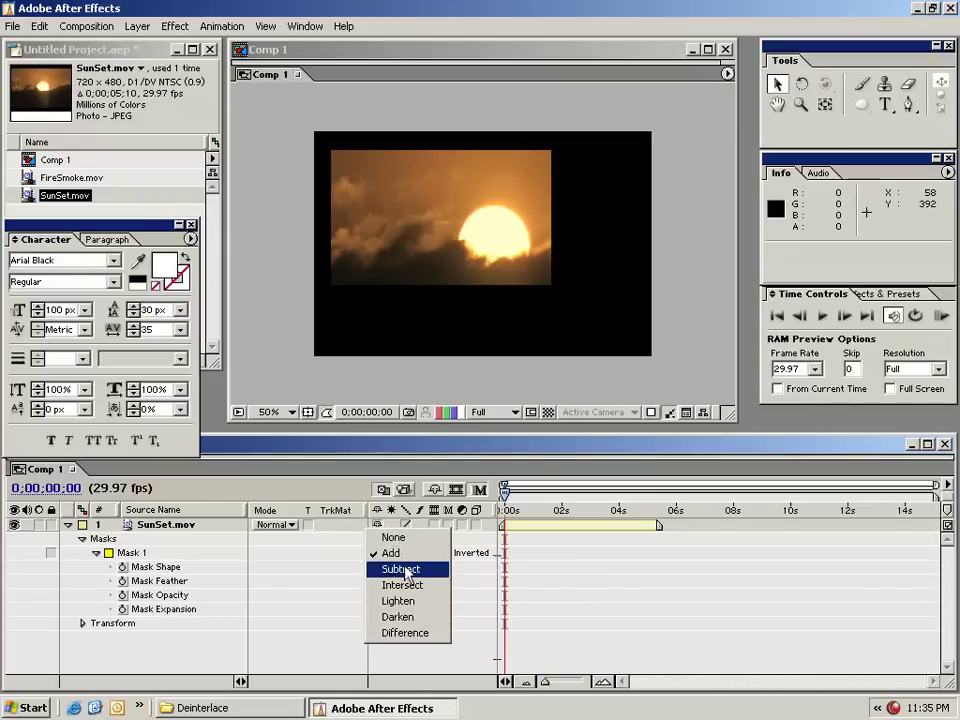
pyautogui.click(401, 569)
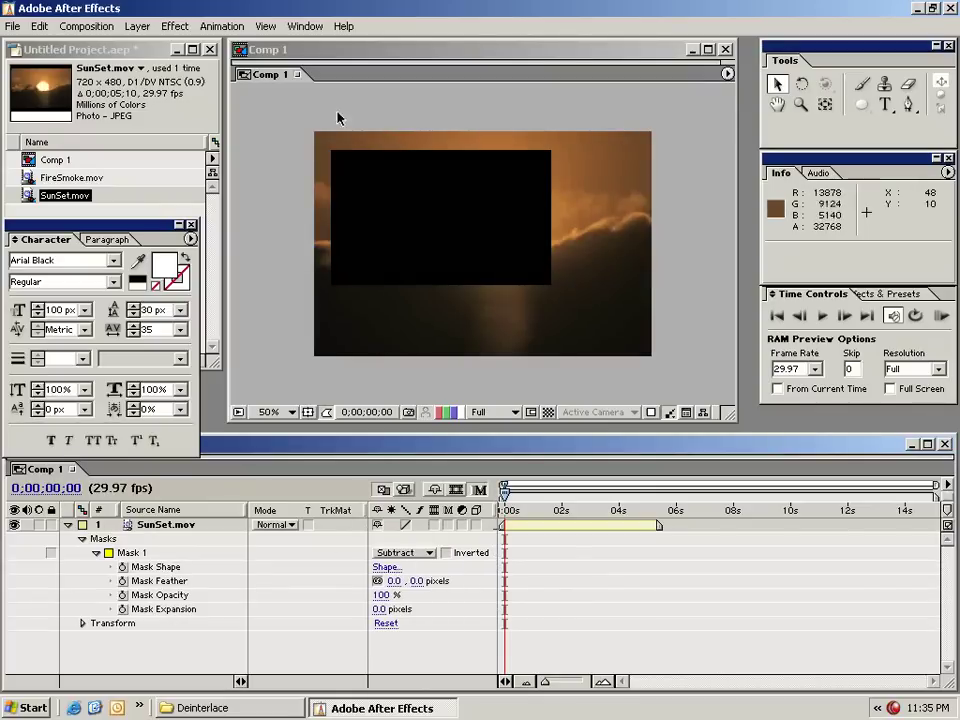
pyautogui.click(404, 552)
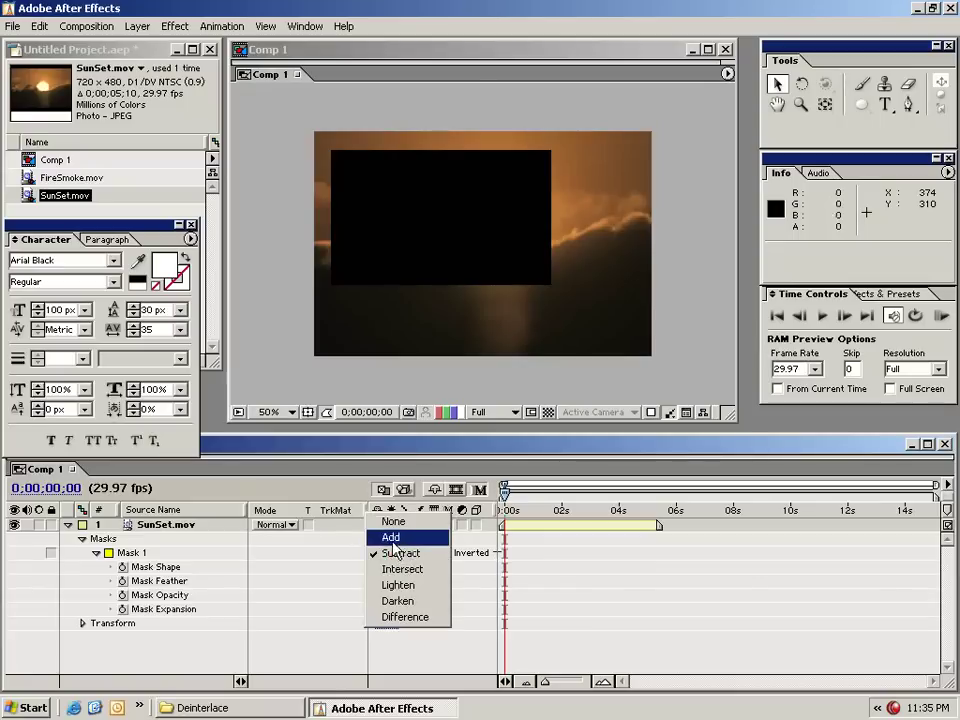
pyautogui.click(392, 541)
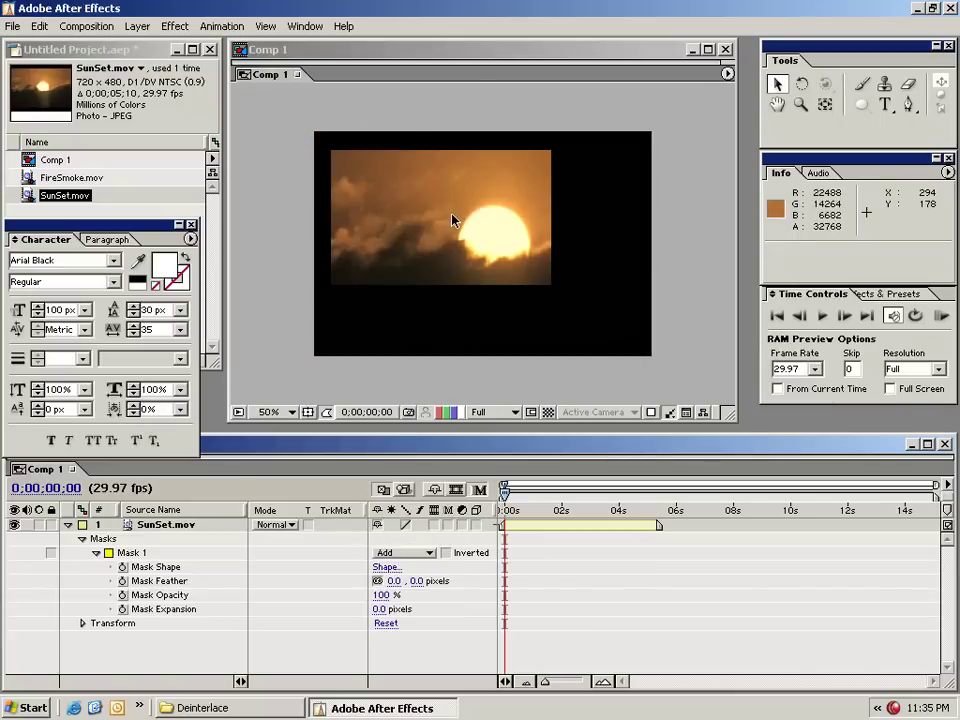
pyautogui.moveTo(413, 591); pyautogui.dragTo(450, 591)
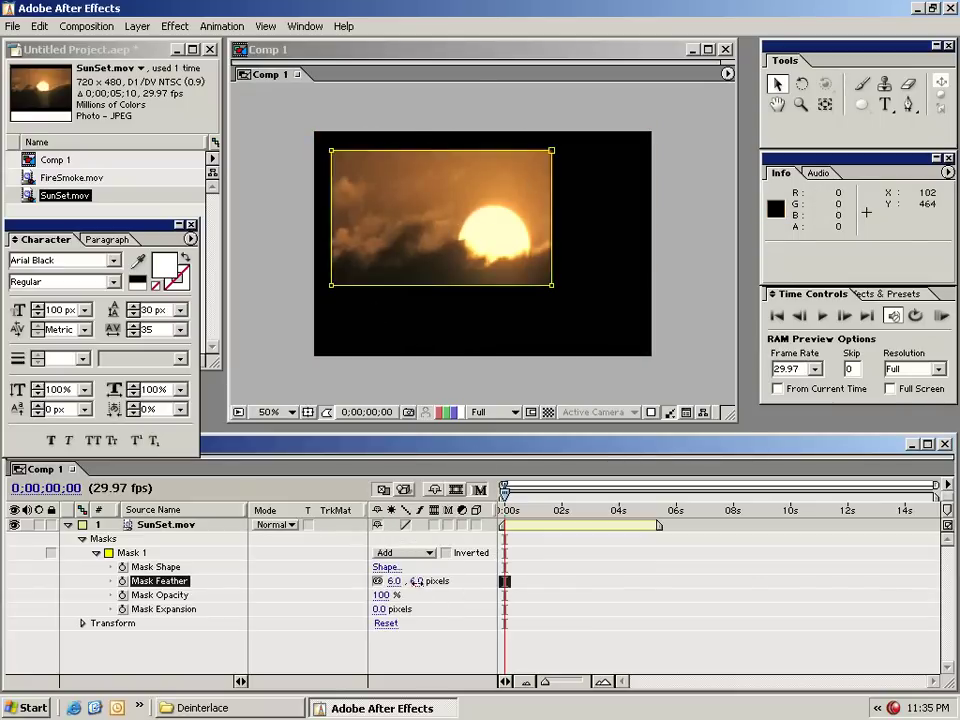
pyautogui.click(133, 555)
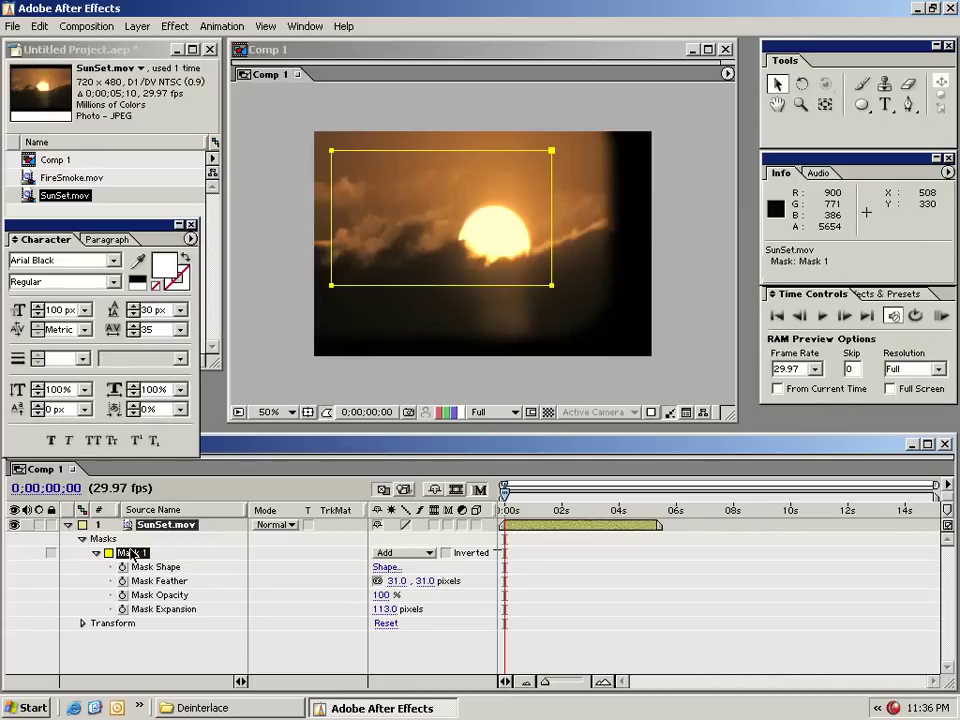
pyautogui.press('Delete')
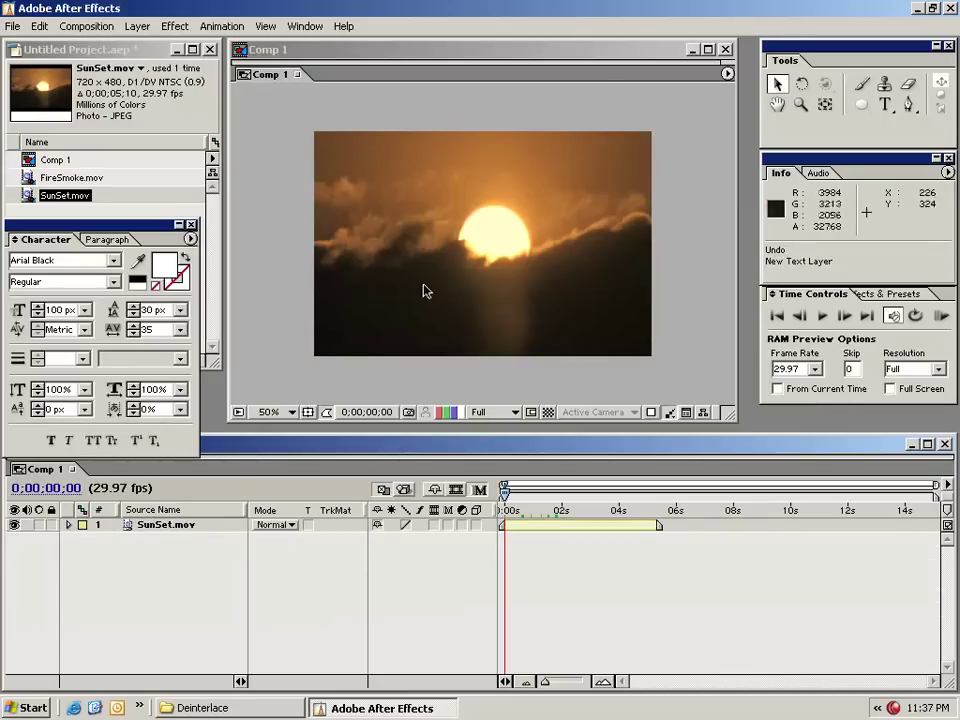
# Add a 'test' text layer on the sunset and move it lower in the frame
pyautogui.click(885, 104)
pyautogui.click(392, 306)
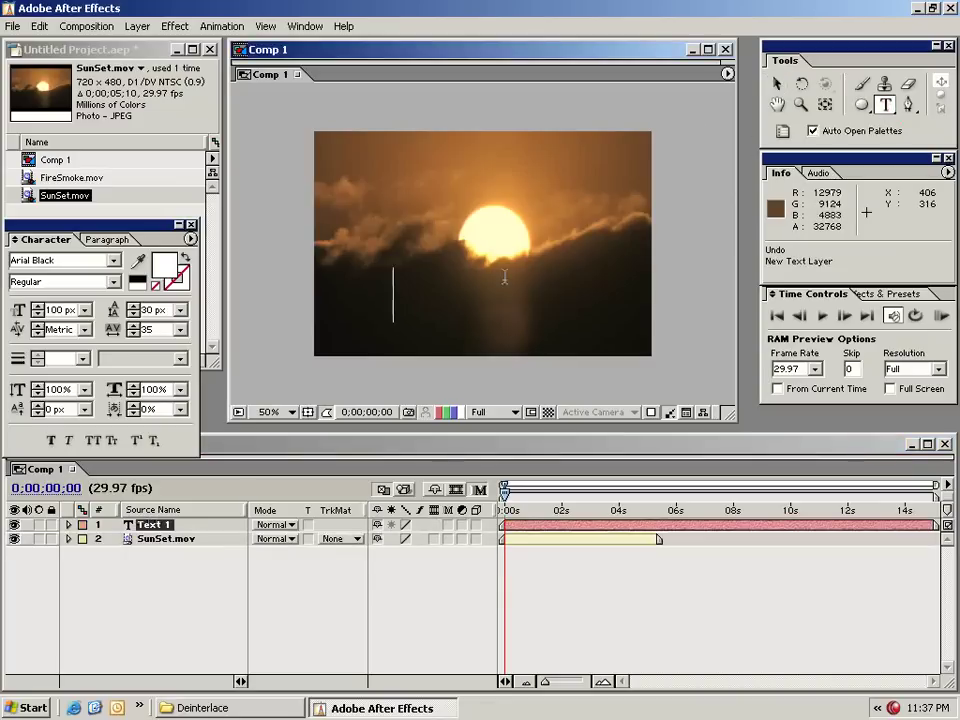
pyautogui.write('test')
pyautogui.click(777, 83)
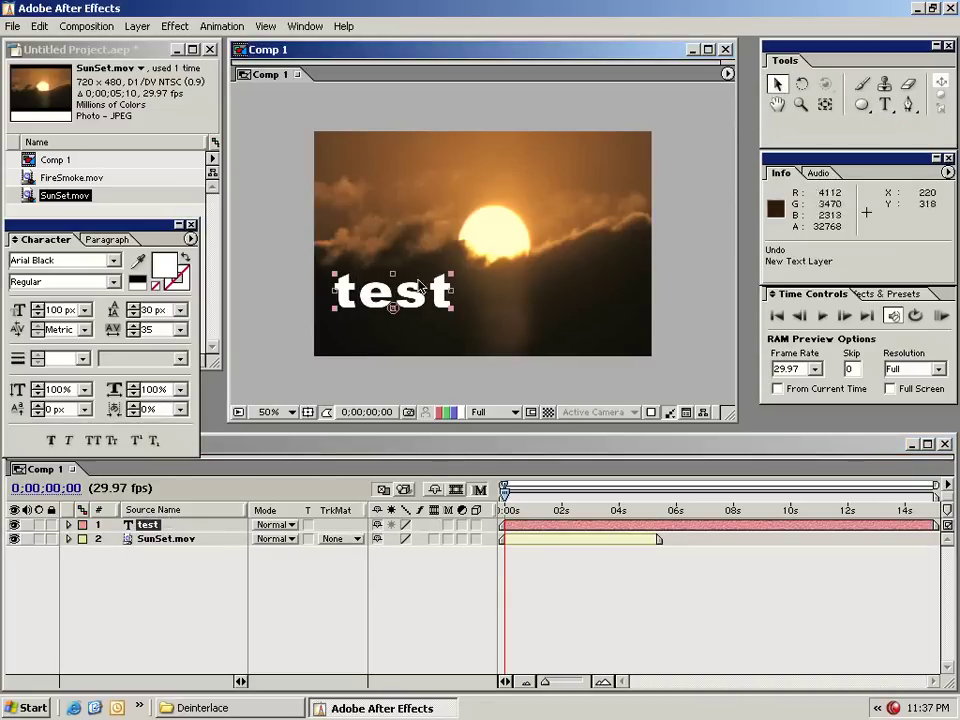
pyautogui.moveTo(410, 294); pyautogui.dragTo(409, 323)
pyautogui.click(489, 462)
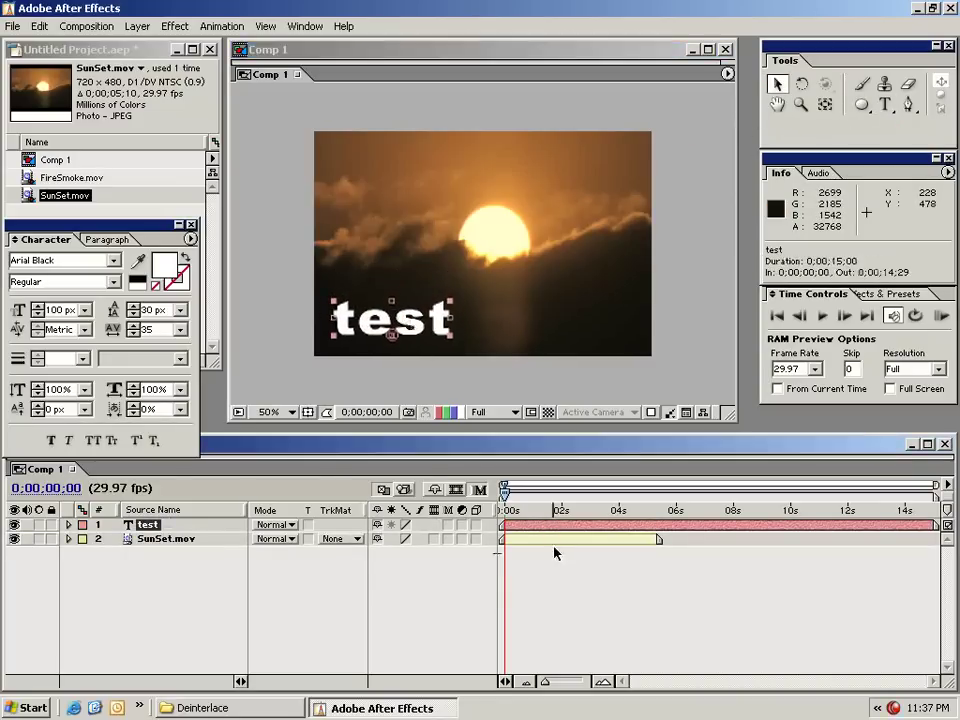
# Duplicate the test layer, place the copy to its right, and select all layers
pyautogui.click(550, 550)
pyautogui.click(546, 528)
pyautogui.click(40, 26)
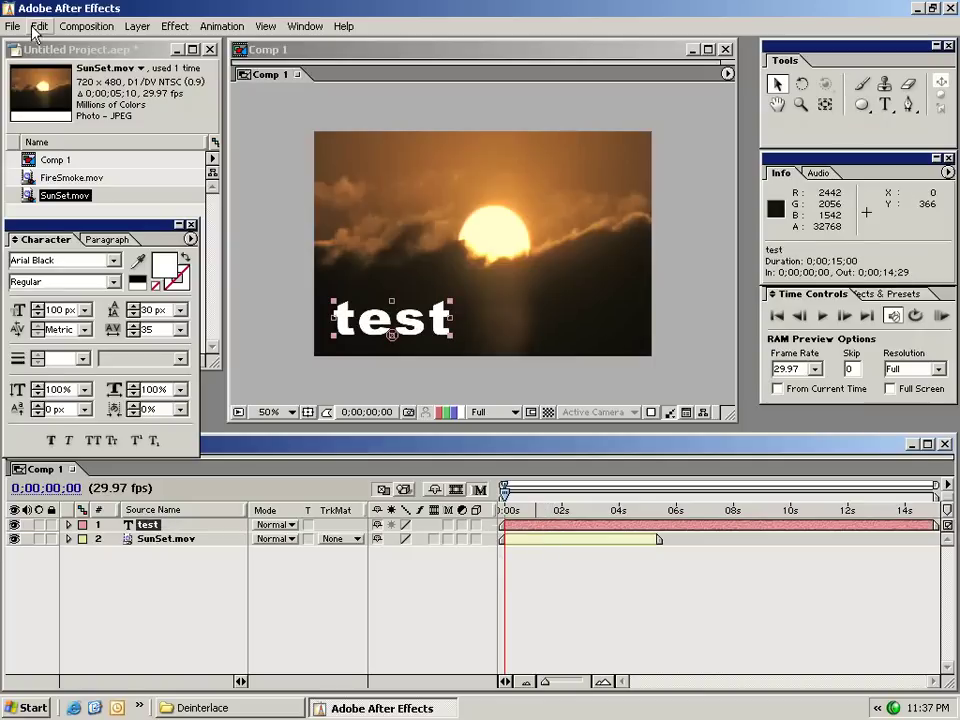
pyautogui.click(70, 189)
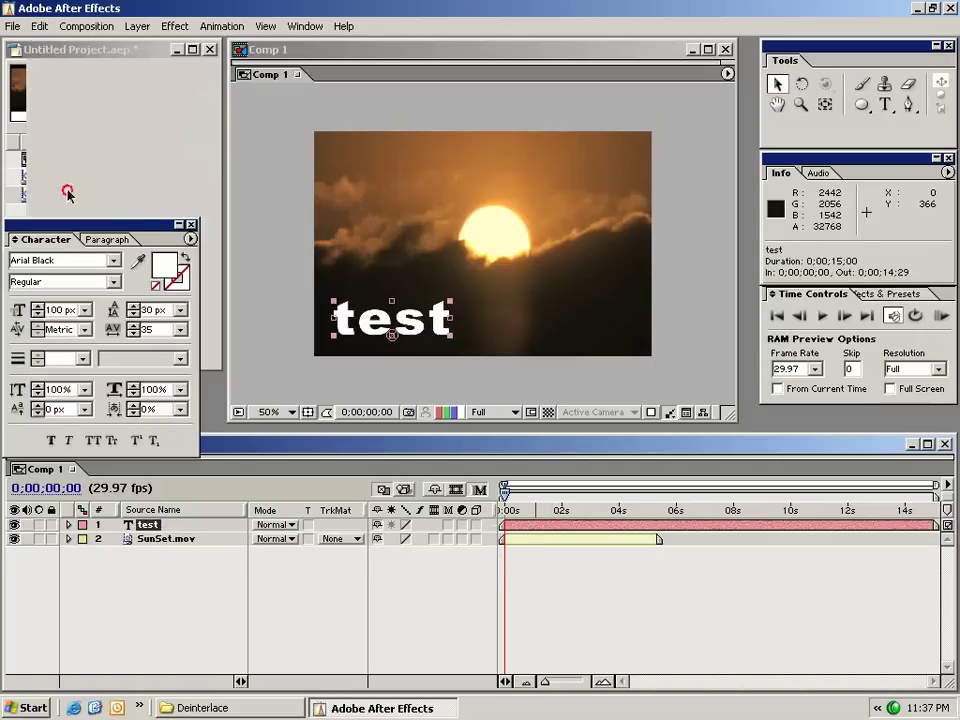
pyautogui.moveTo(431, 332)
pyautogui.mouseDown()
pyautogui.moveTo(470, 258)
pyautogui.moveTo(606, 332)
pyautogui.mouseUp()
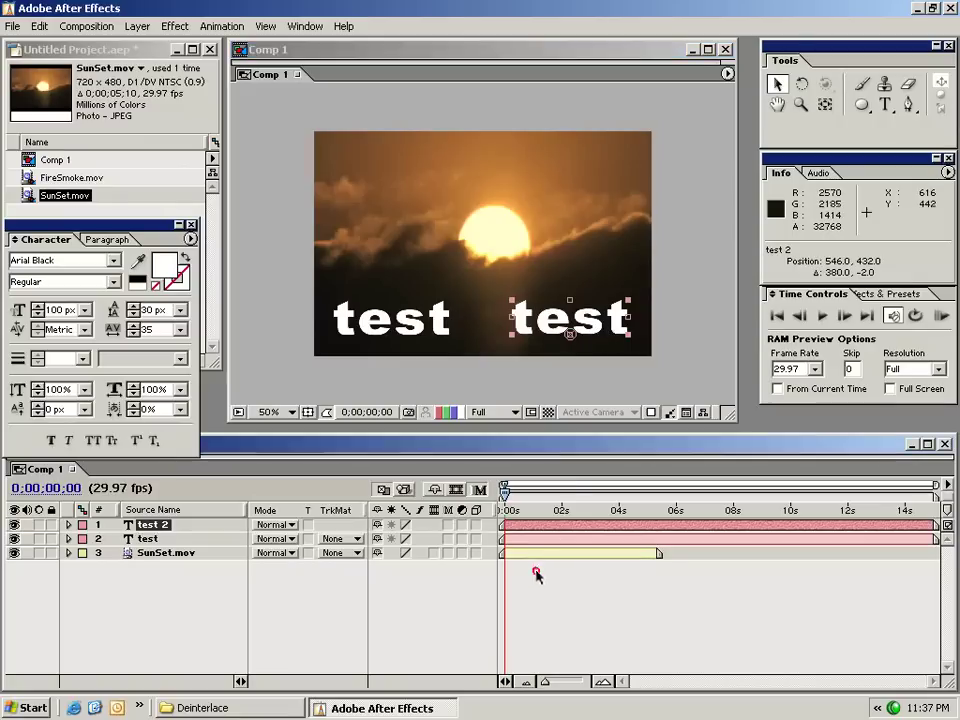
pyautogui.click(536, 578)
pyautogui.click(40, 26)
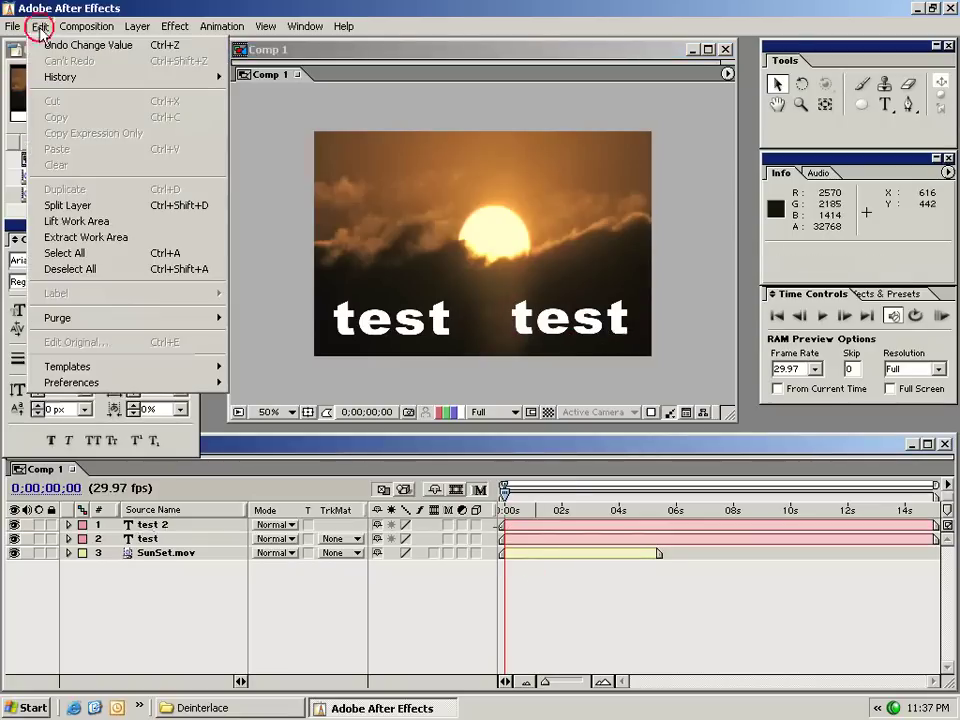
pyautogui.click(77, 253)
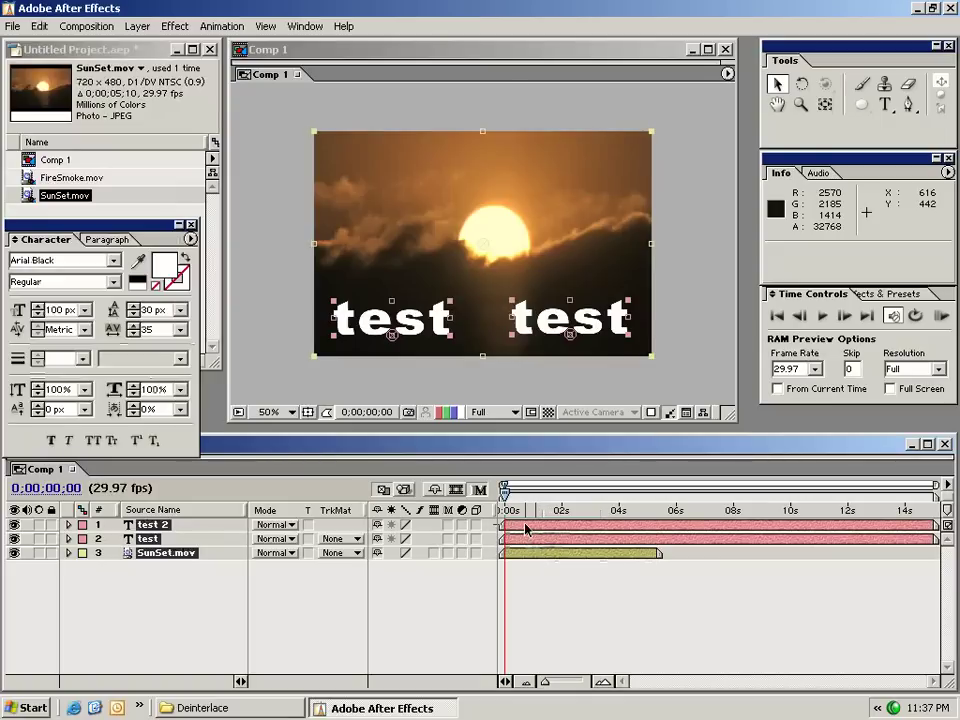
# Pre-compose the selected layers into Pre-comp 1, moving all attributes
pyautogui.click(138, 26)
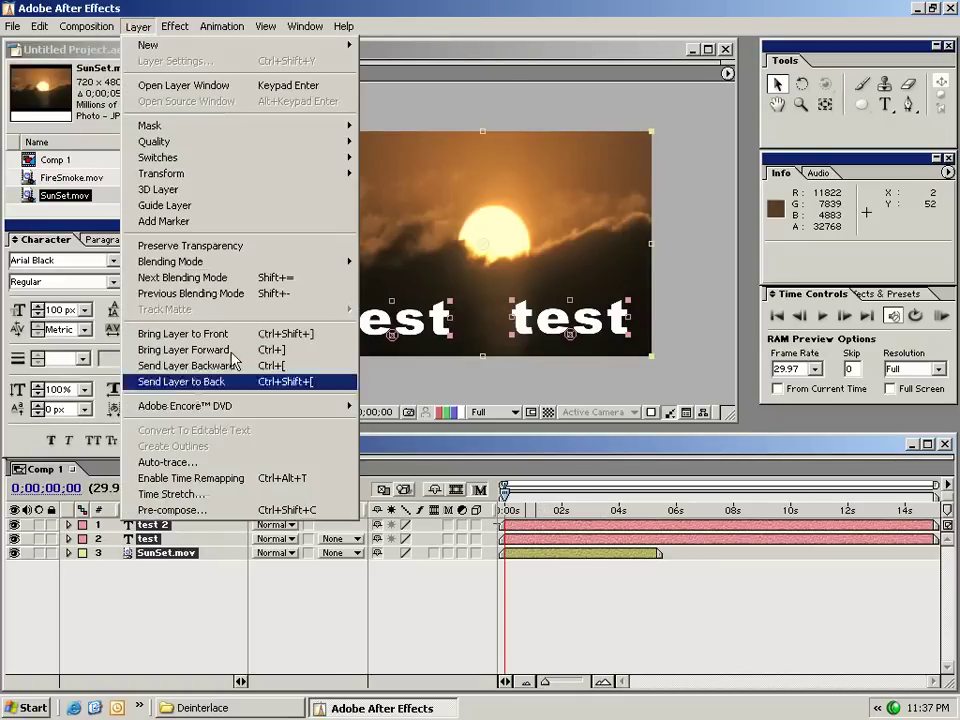
pyautogui.click(222, 511)
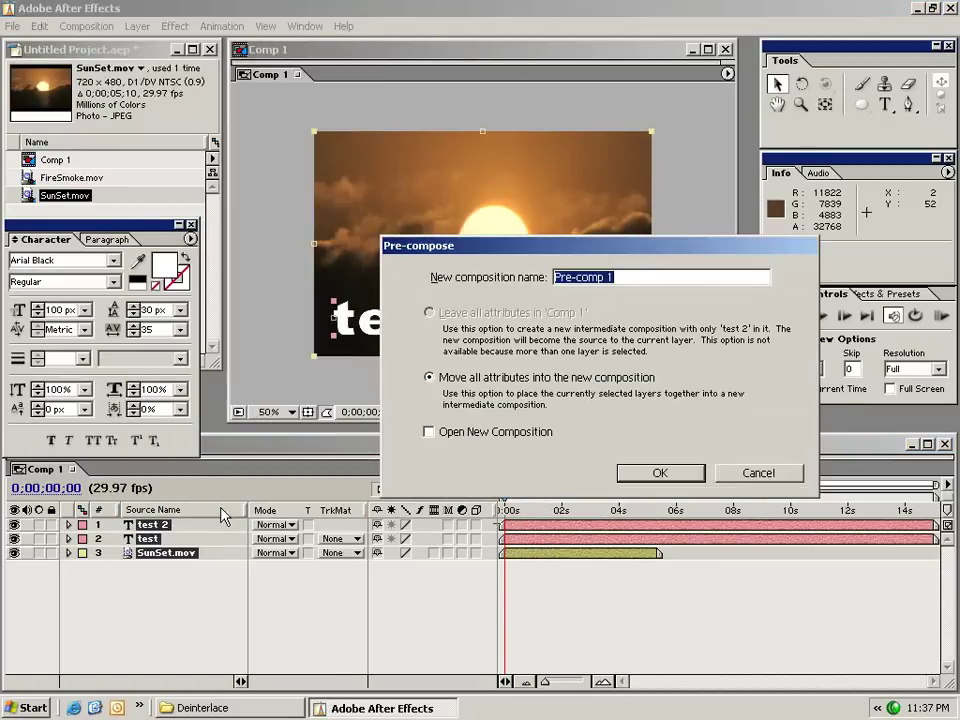
pyautogui.click(660, 471)
# Nudge Pre-comp 1, undo it, and reset its Transform to the centred default
pyautogui.click(456, 302)
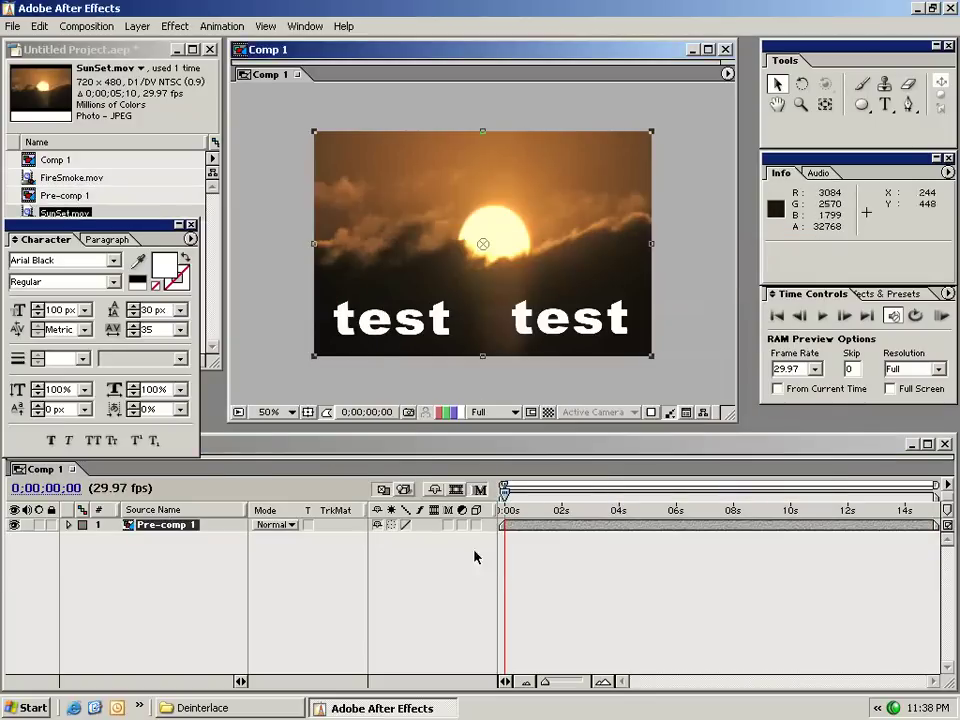
pyautogui.click(518, 530)
pyautogui.click(518, 512)
pyautogui.moveTo(518, 528); pyautogui.dragTo(528, 528)
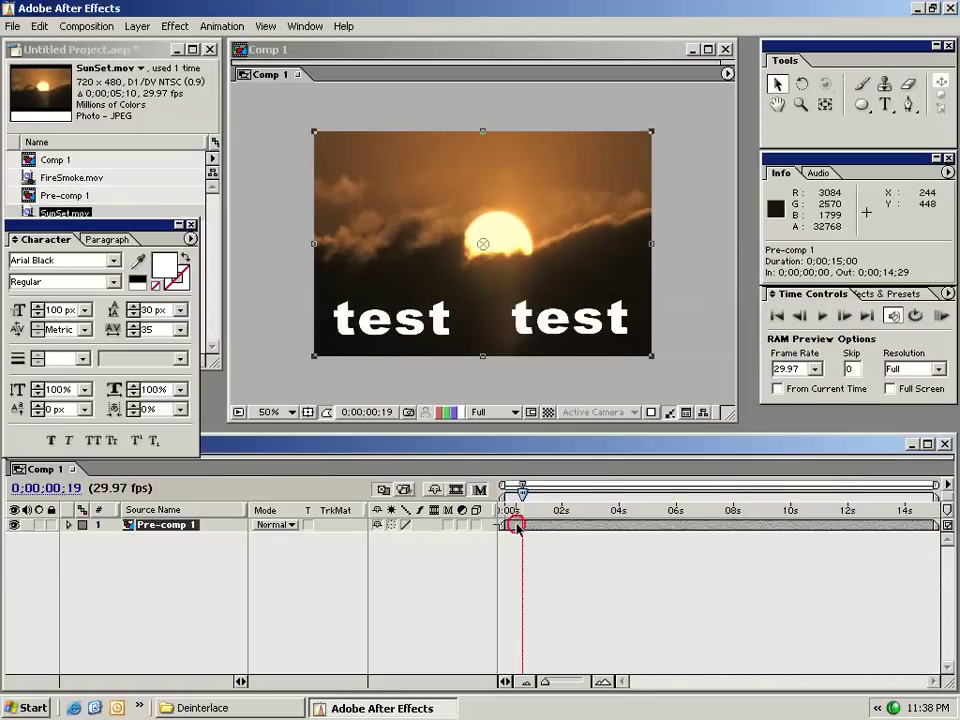
pyautogui.moveTo(446, 317)
pyautogui.mouseDown()
pyautogui.moveTo(531, 265)
pyautogui.moveTo(474, 277)
pyautogui.moveTo(389, 271)
pyautogui.moveTo(416, 302)
pyautogui.mouseUp()
pyautogui.hotkey('ctrl', 'z')
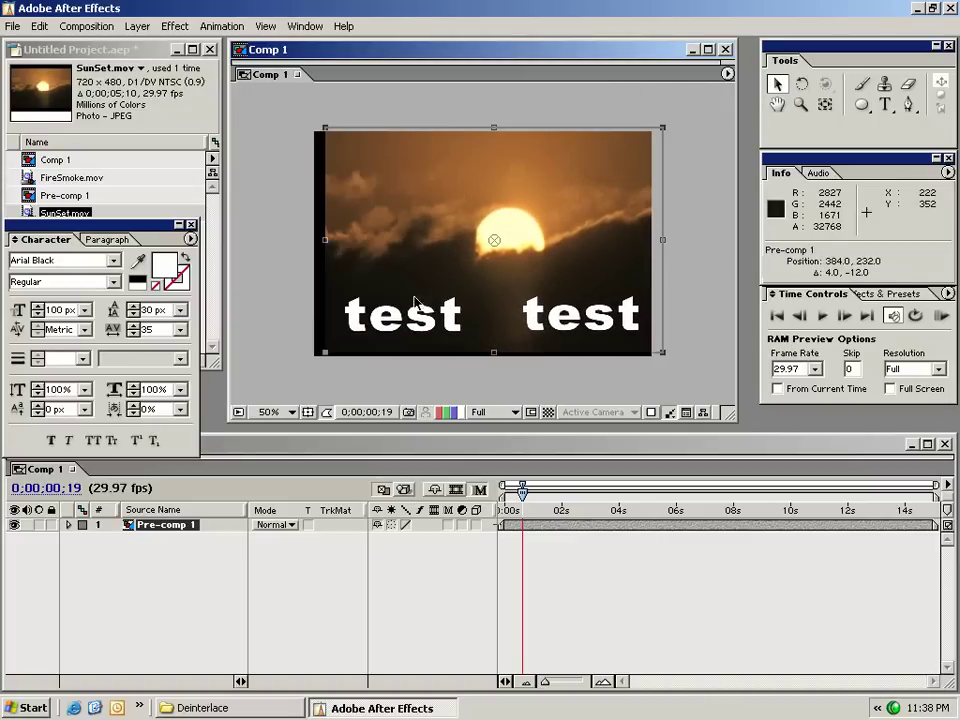
pyautogui.click(68, 524)
pyautogui.click(380, 540)
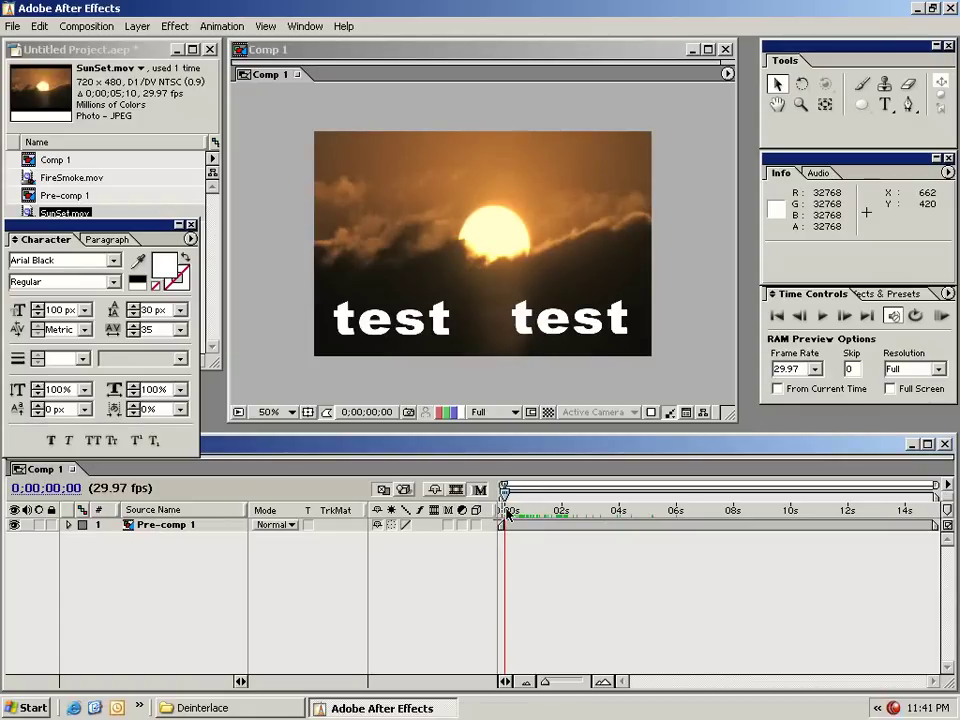
# Queue Comp 1 for rendering with the Output Module format kept as QuickTime Movie
pyautogui.click(84, 27)
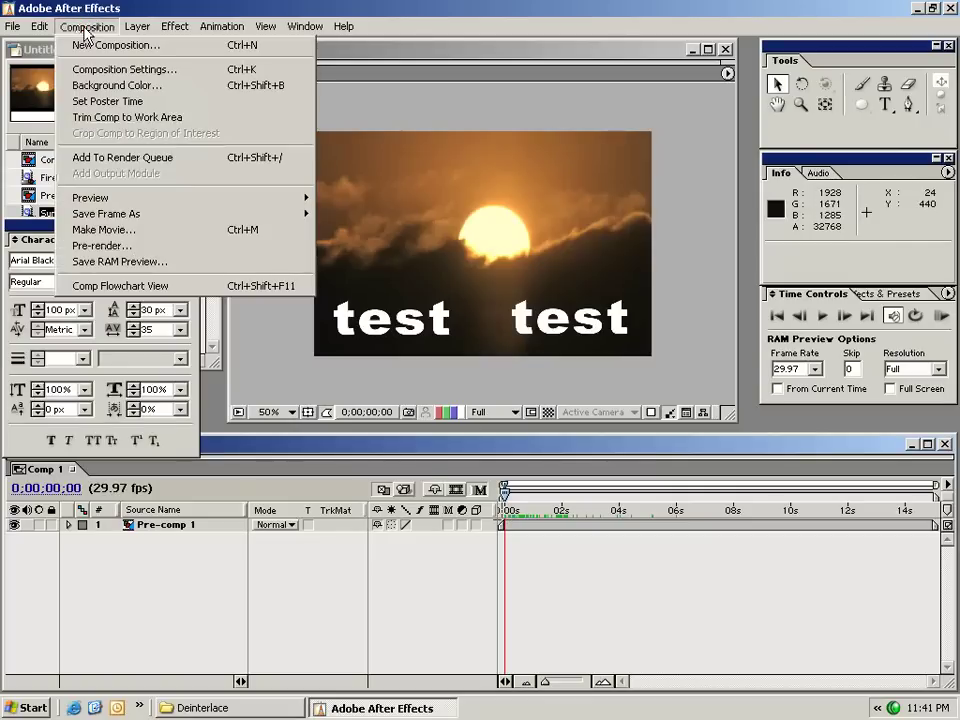
pyautogui.click(200, 160)
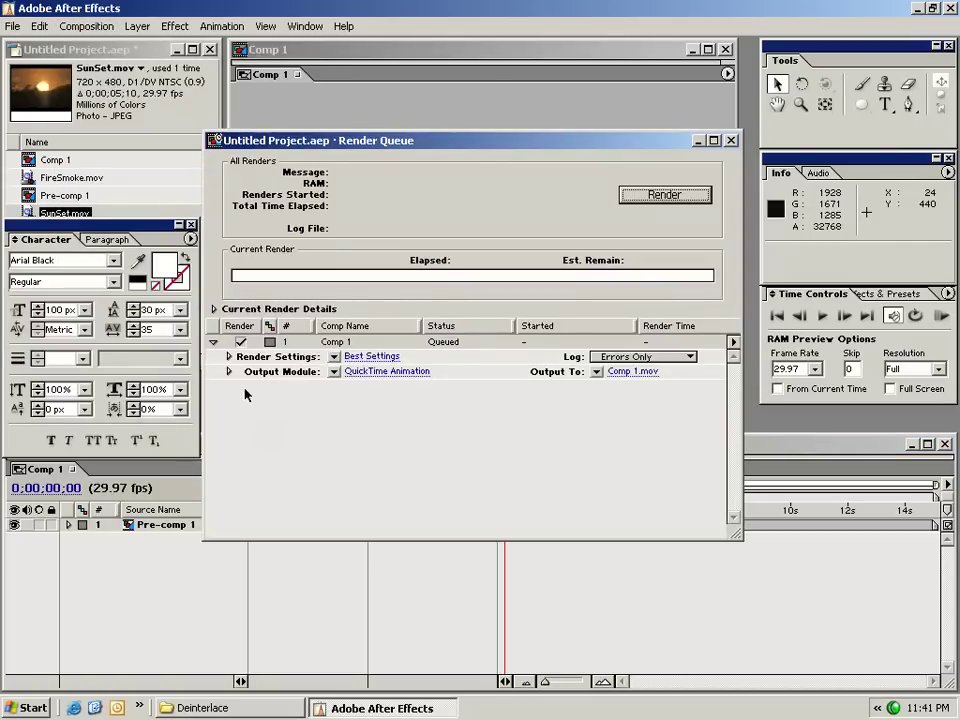
pyautogui.click(385, 373)
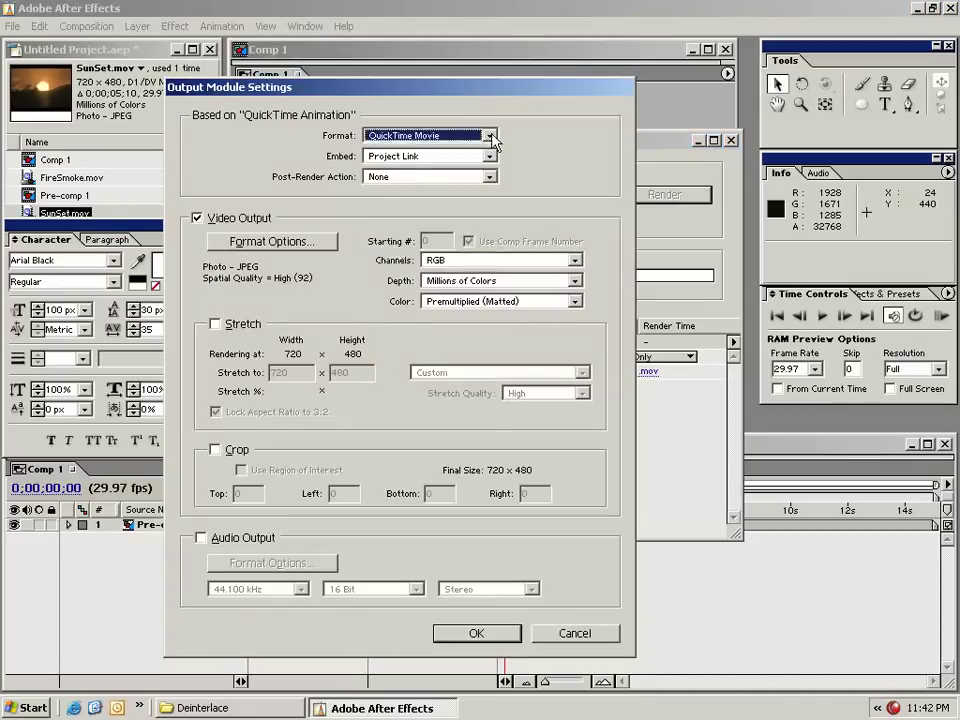
pyautogui.click(489, 135)
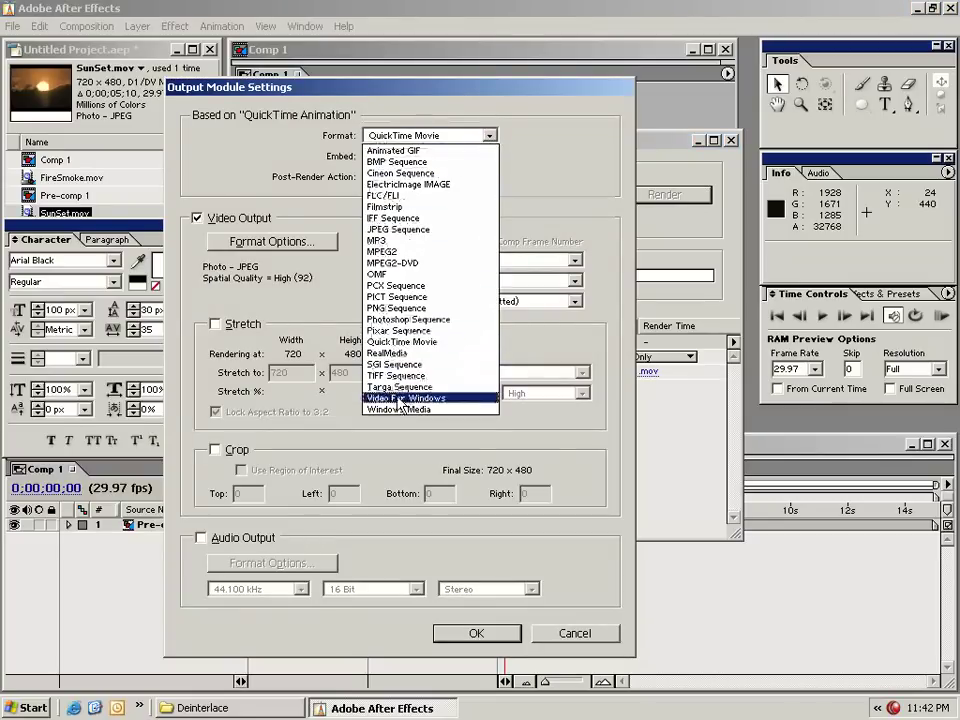
pyautogui.click(290, 241)
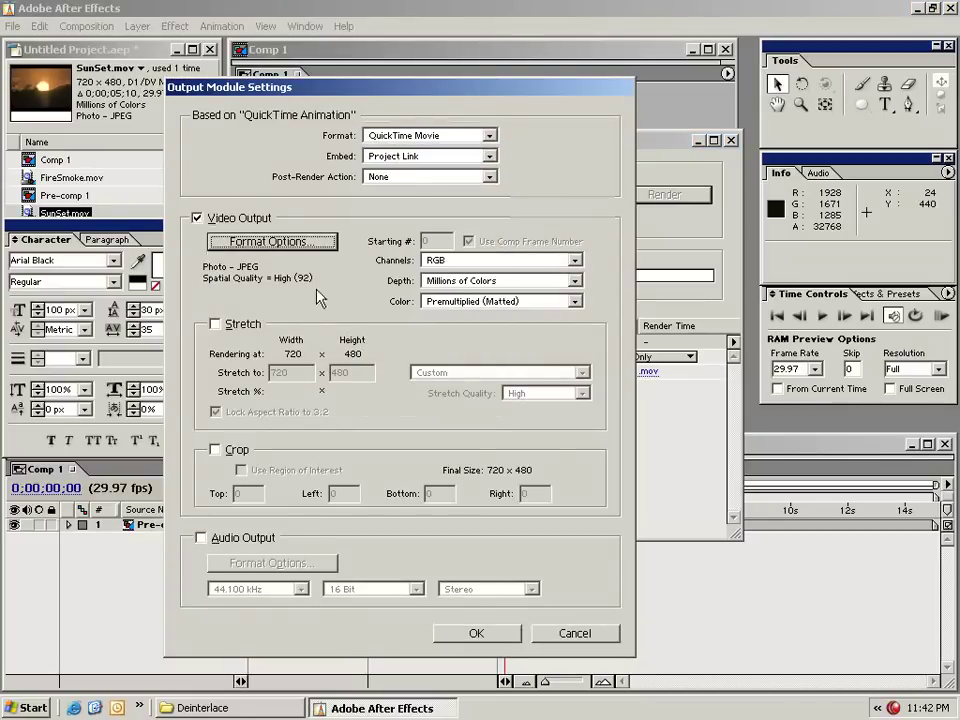
pyautogui.click(215, 324)
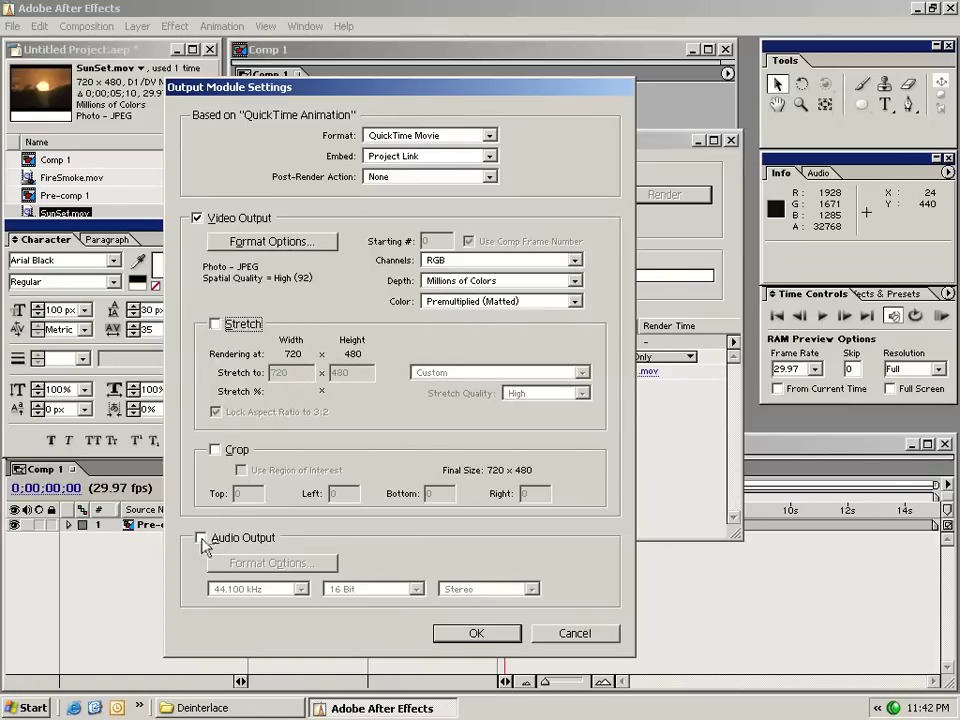
pyautogui.click(460, 633)
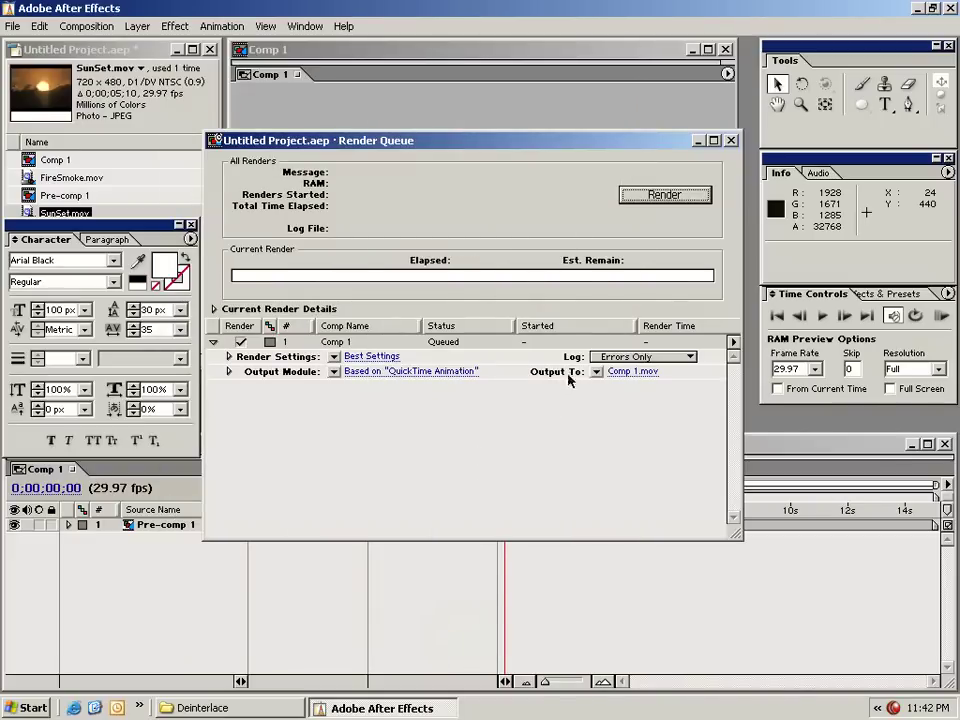
# Set the output to Comp 1.mov in the smoke folder and start rendering
pyautogui.click(626, 374)
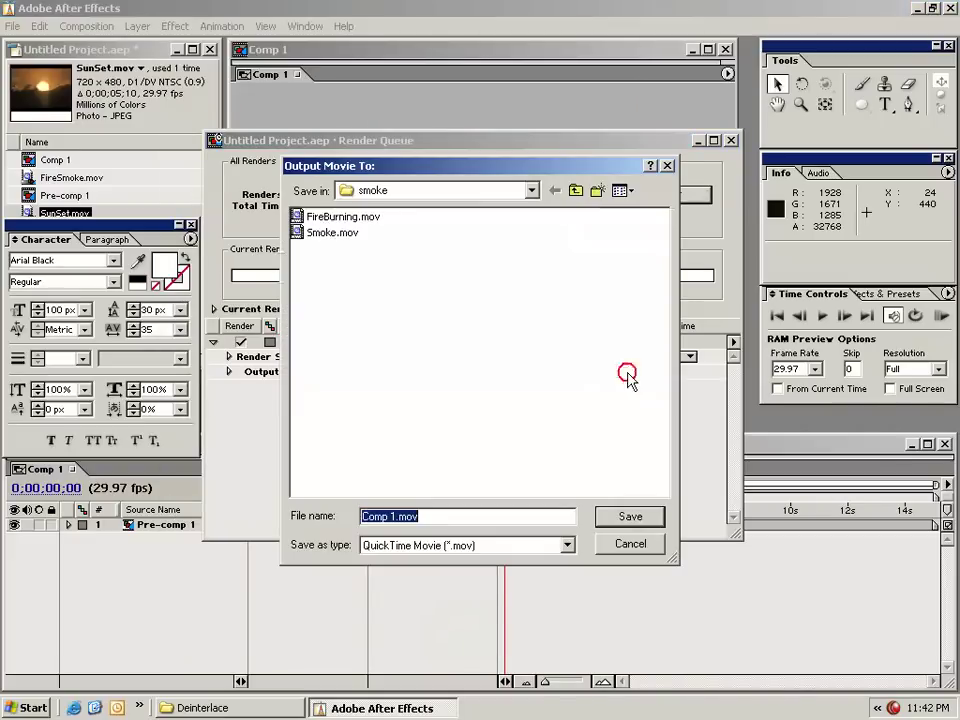
pyautogui.click(372, 190)
pyautogui.click(458, 218)
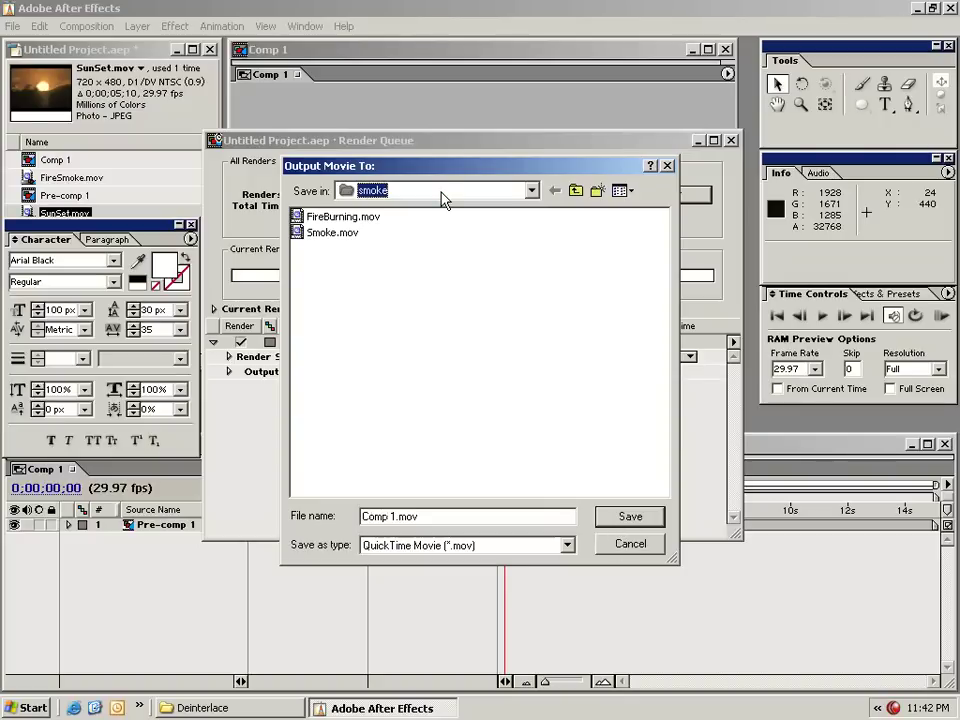
pyautogui.click(622, 519)
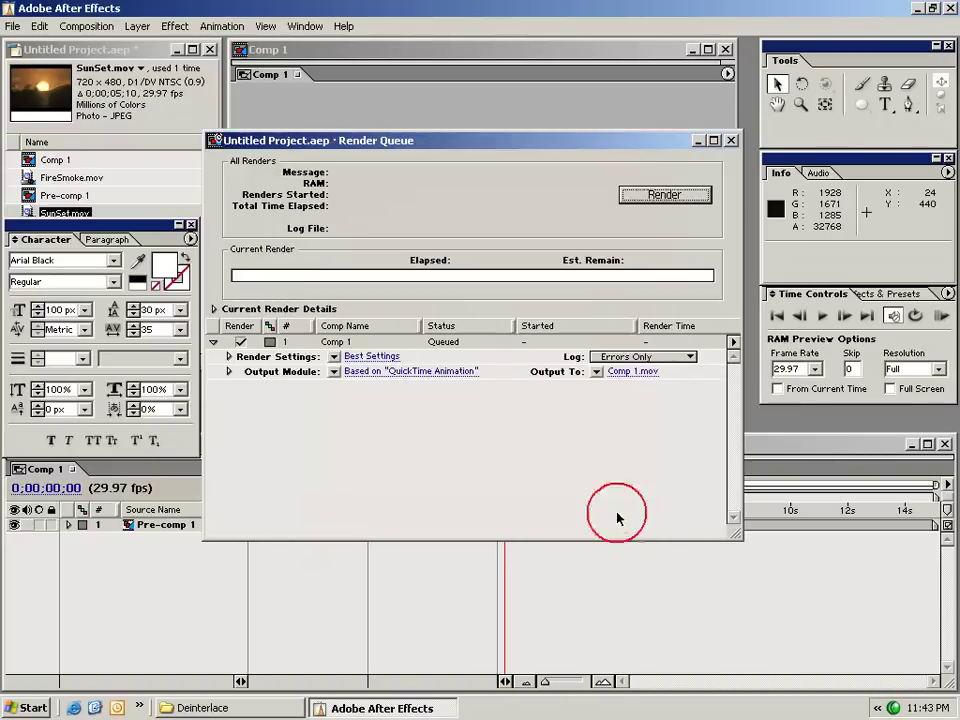
pyautogui.click(663, 195)
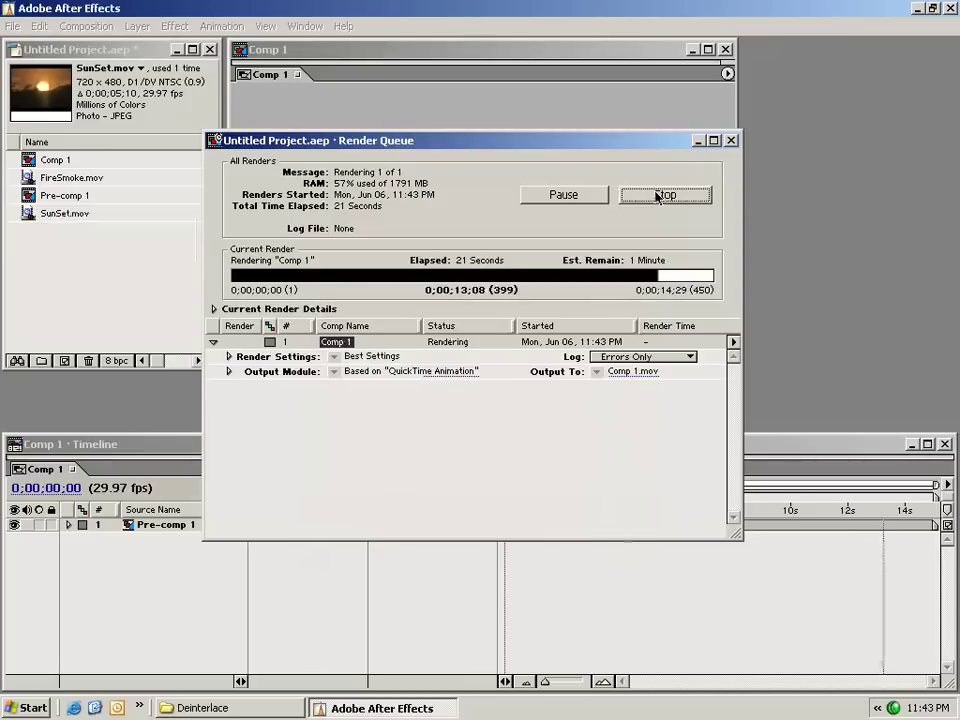